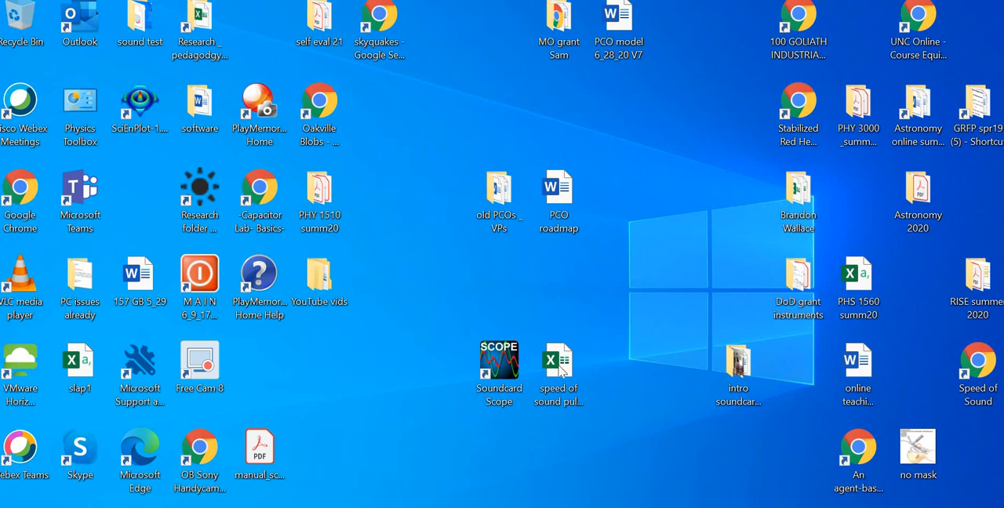
Step: Open the "speed of sound pulse _data template (1)" workbook from the desktop and maximize its window
left_click(566, 367)
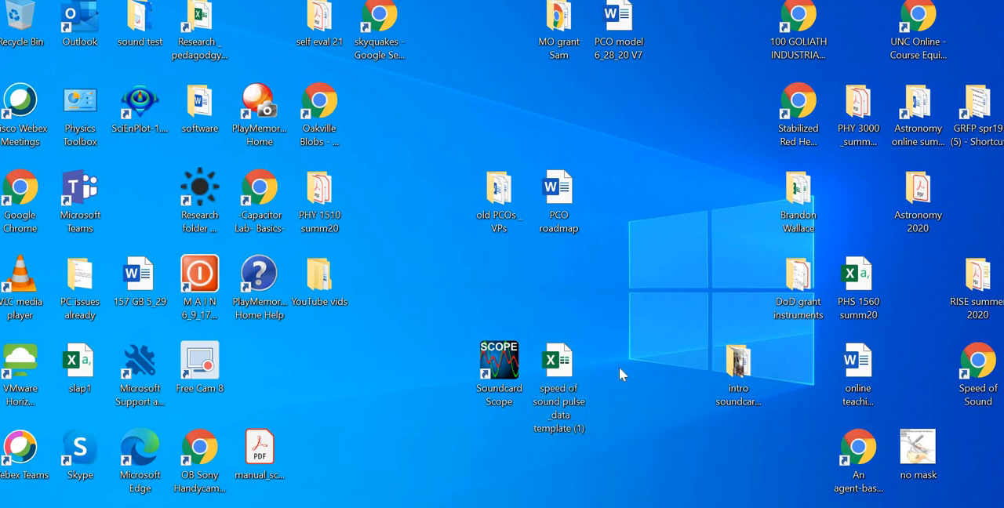
left_click_drag(559, 378, 556, 374)
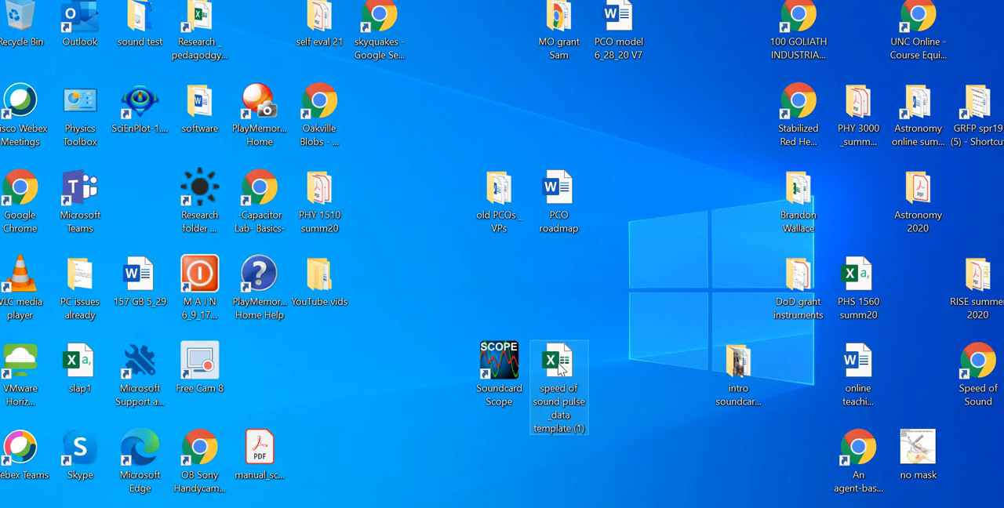
double_click(558, 366)
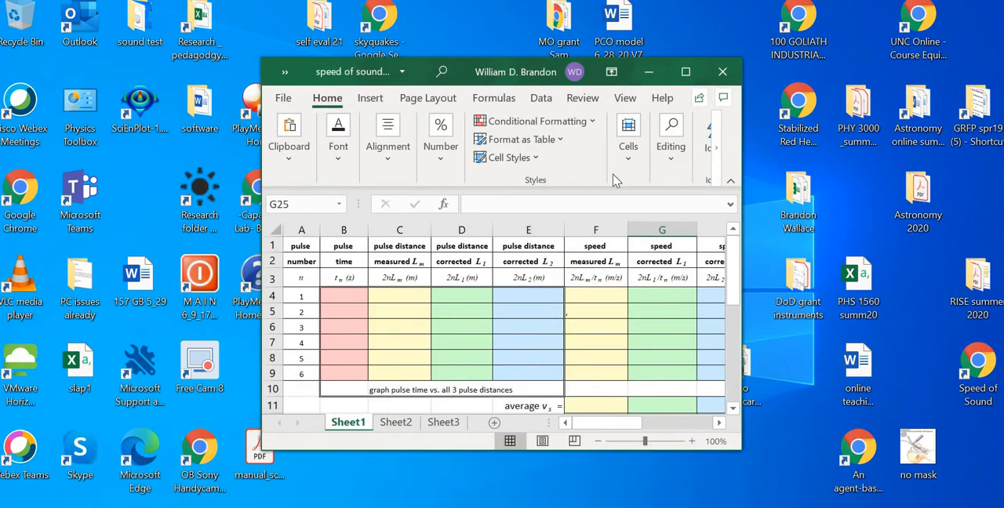
left_click(684, 71)
left_click(690, 227)
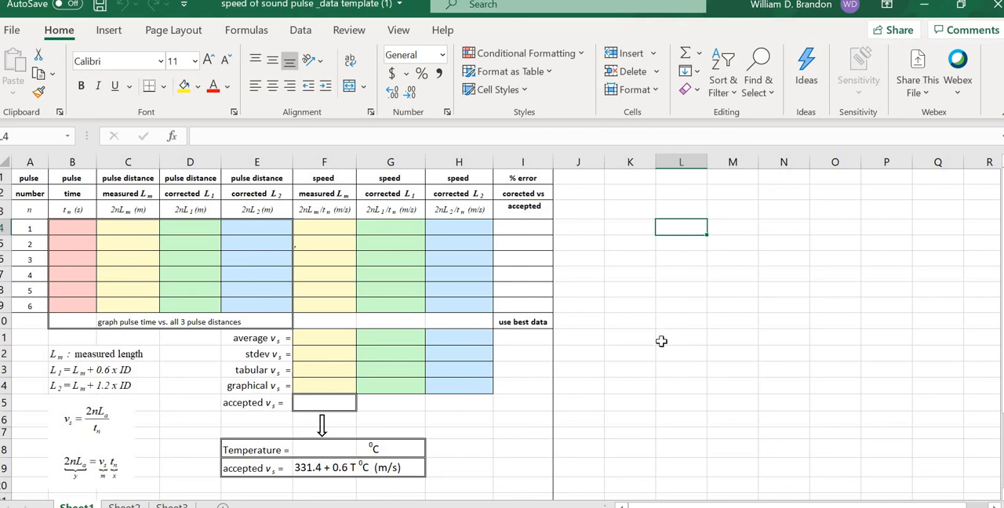
left_click(608, 316)
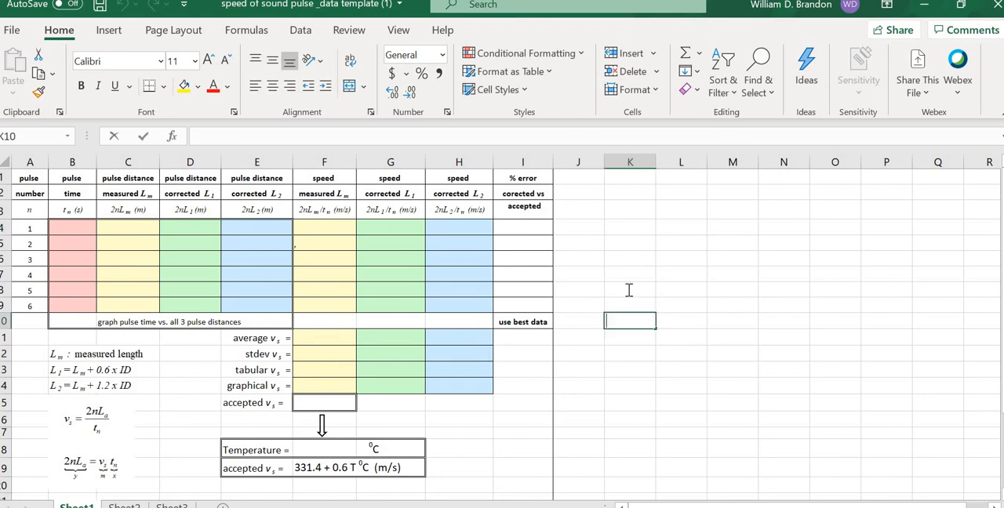
left_click(624, 257)
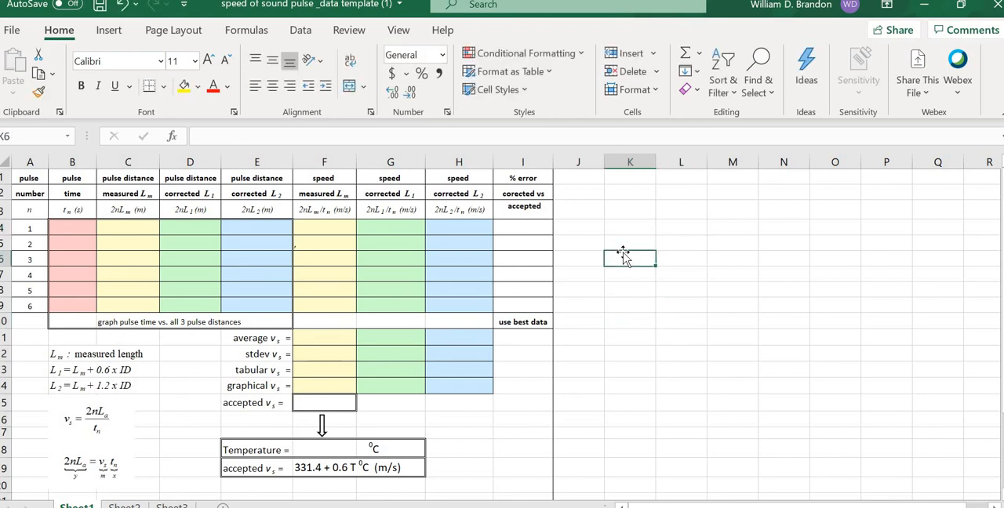
left_click(624, 210)
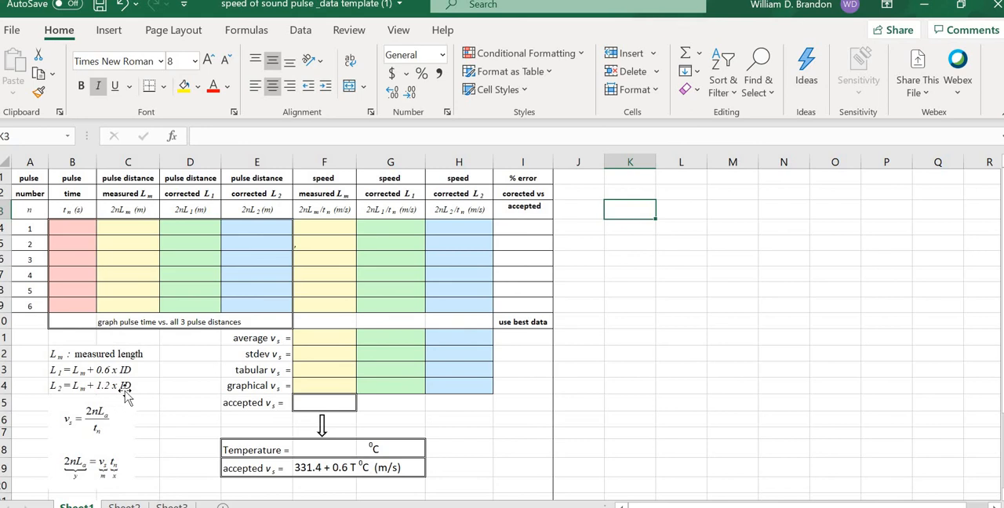
left_click(181, 385)
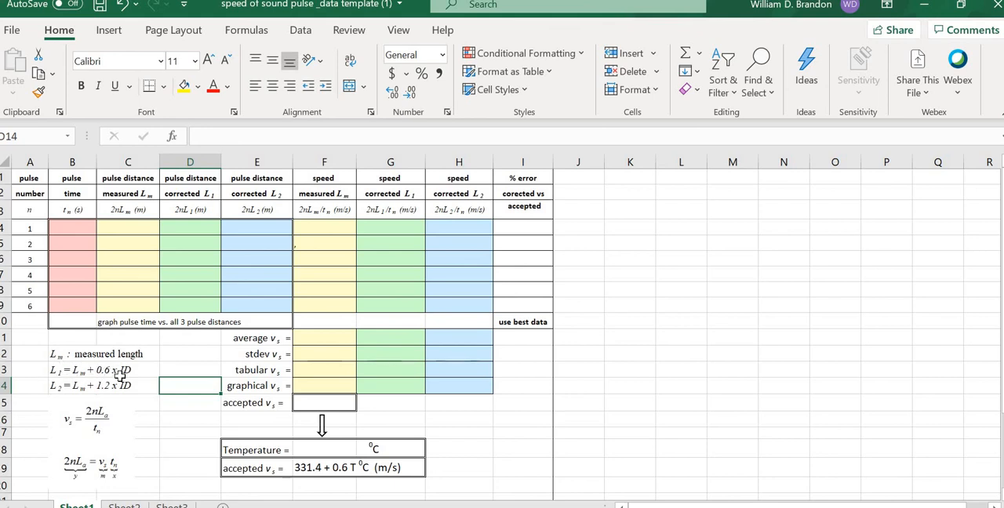
left_click(650, 318)
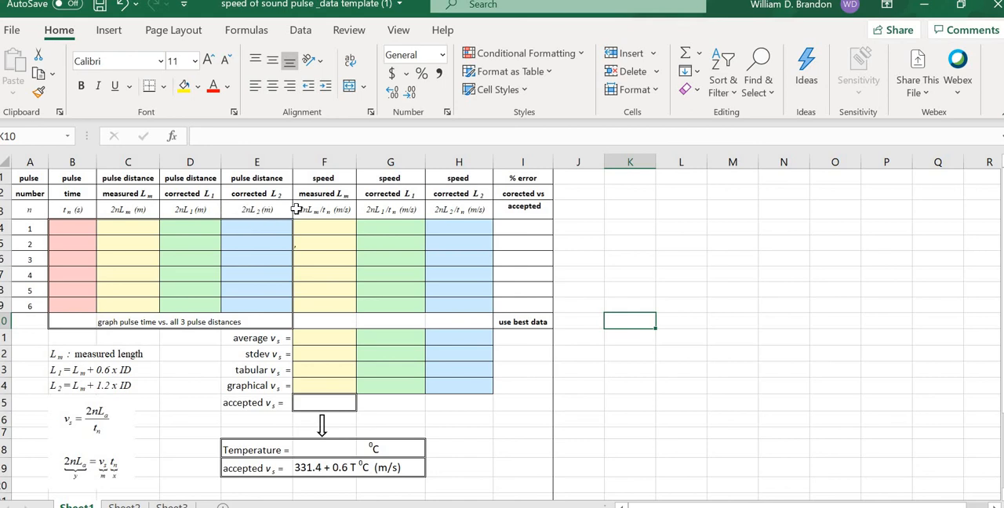
left_click(682, 246)
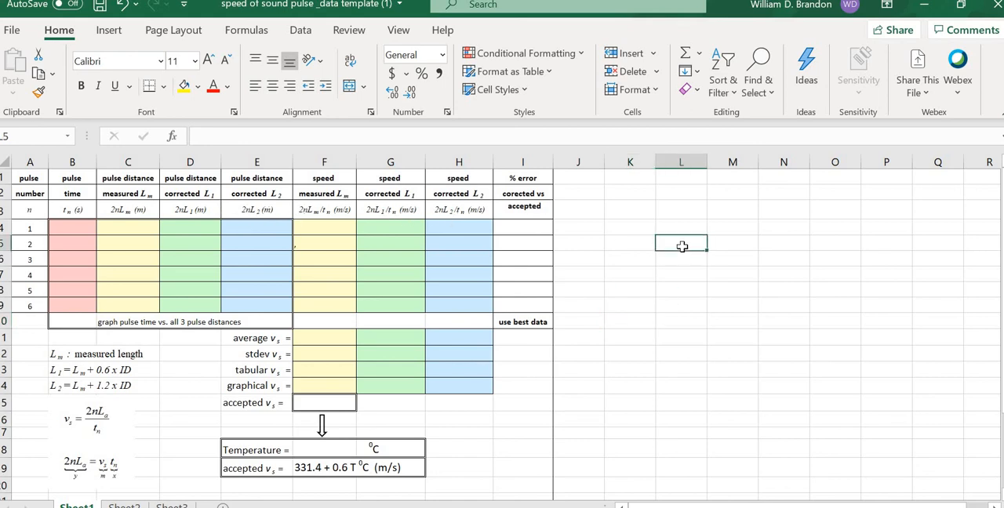
Step: Enter the time labels to, t1, t2, t3, t4, t5 and t6 down column K in cells K3 to K9
left_click(636, 206)
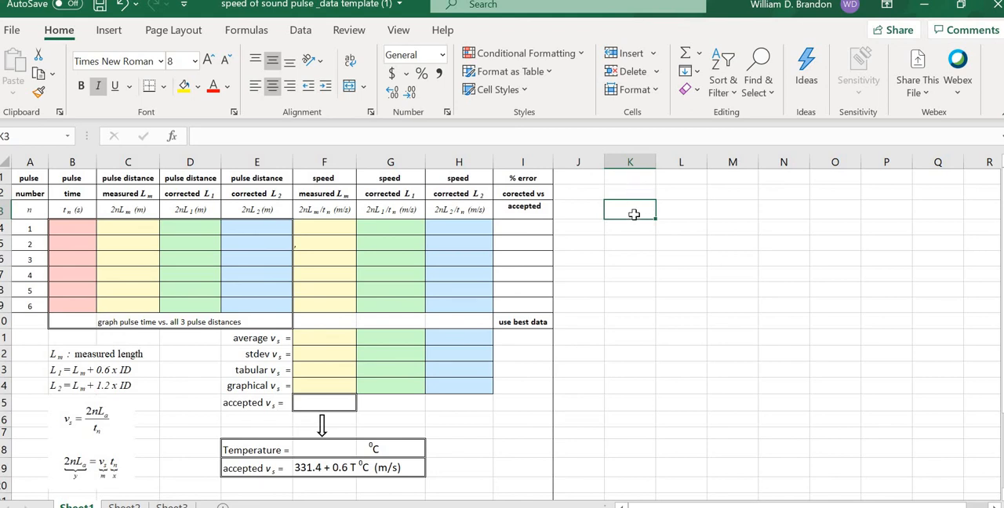
type("t")
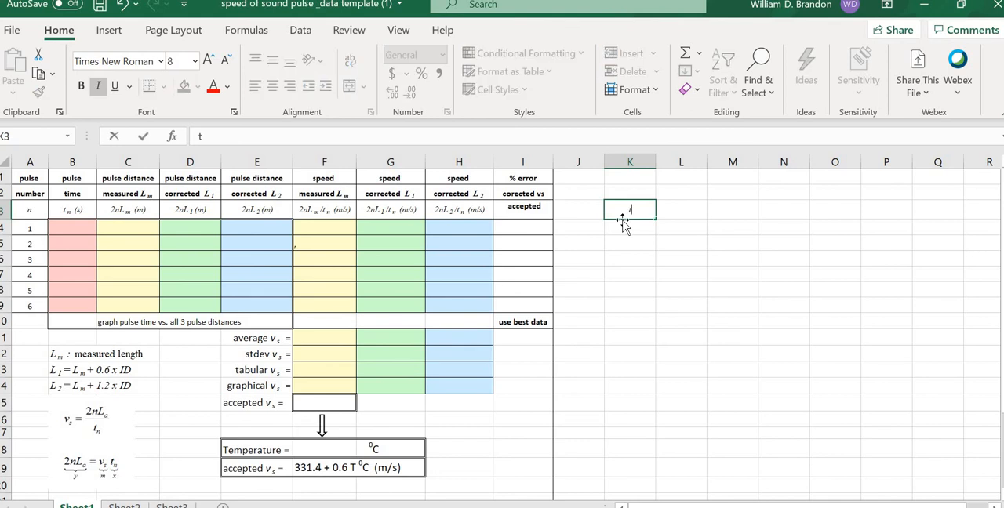
type("o")
key("Return")
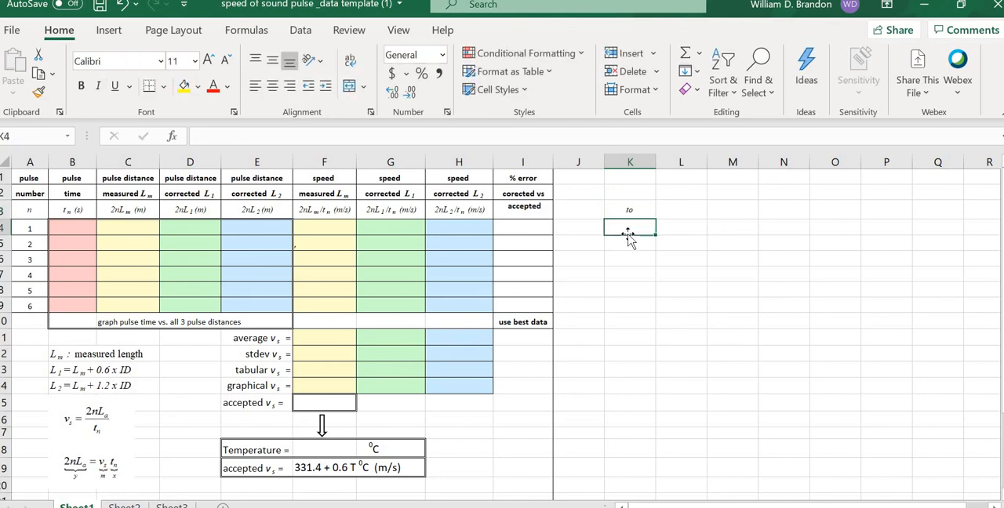
type("t1")
key("Return")
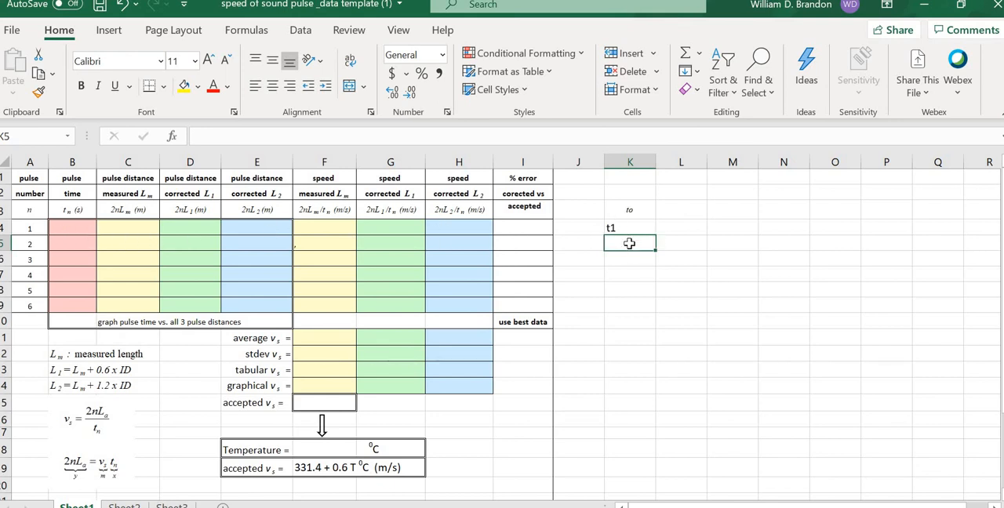
type("t2")
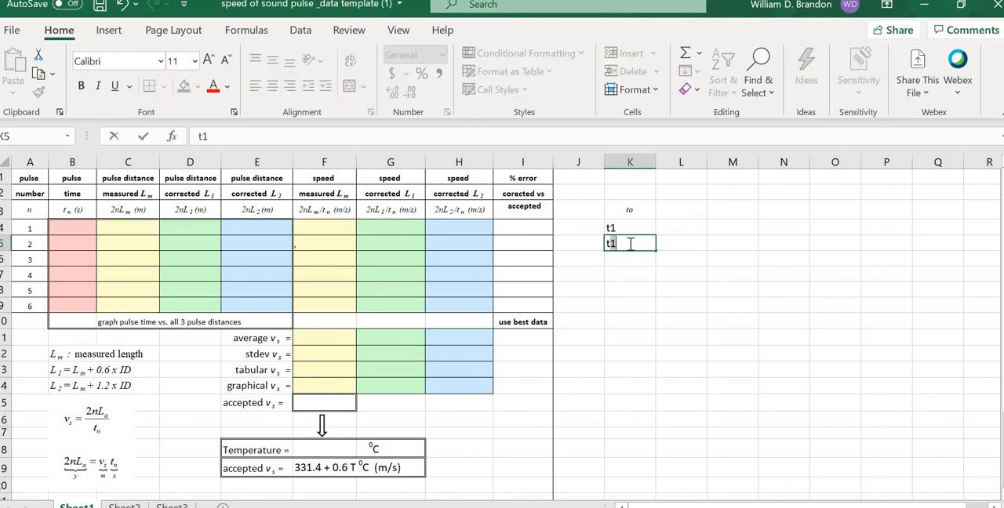
key("Return")
type("t")
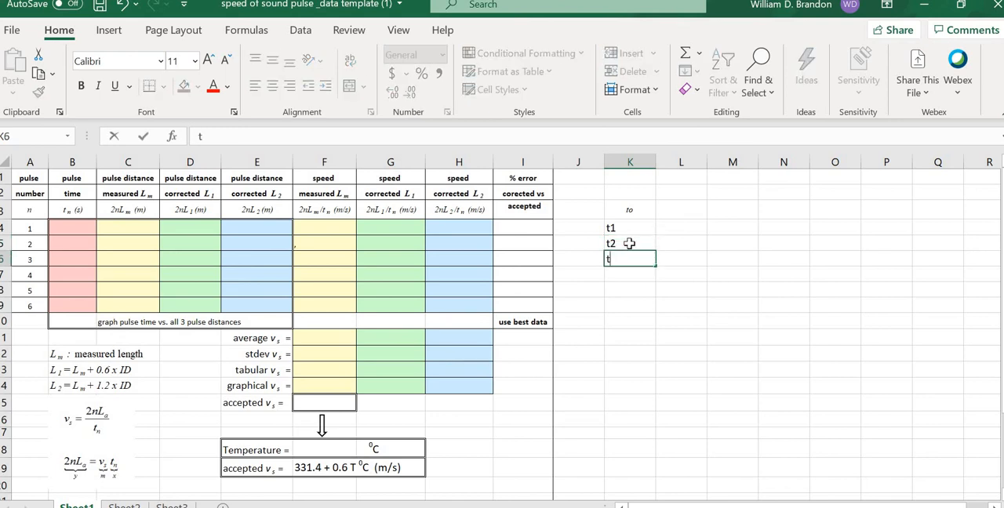
type("3")
key("Return")
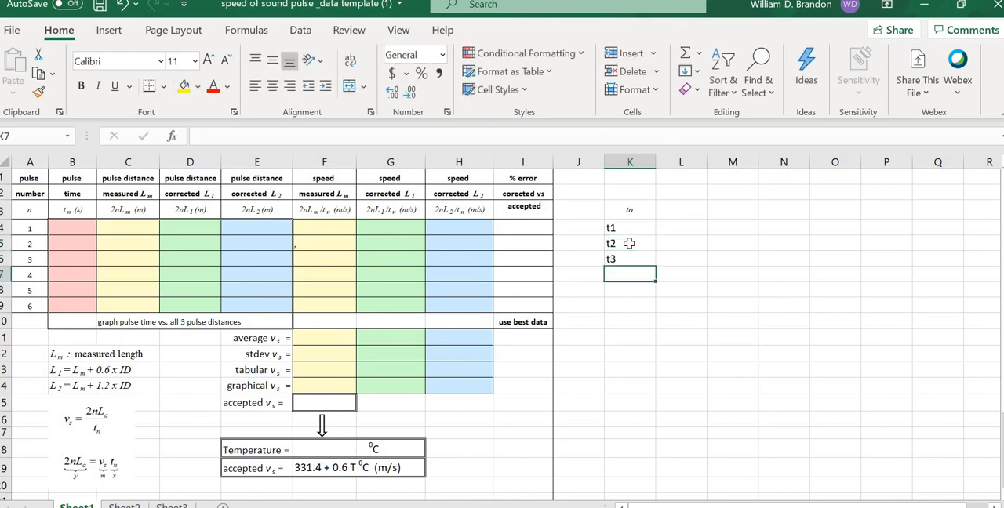
type("t4")
key("Return")
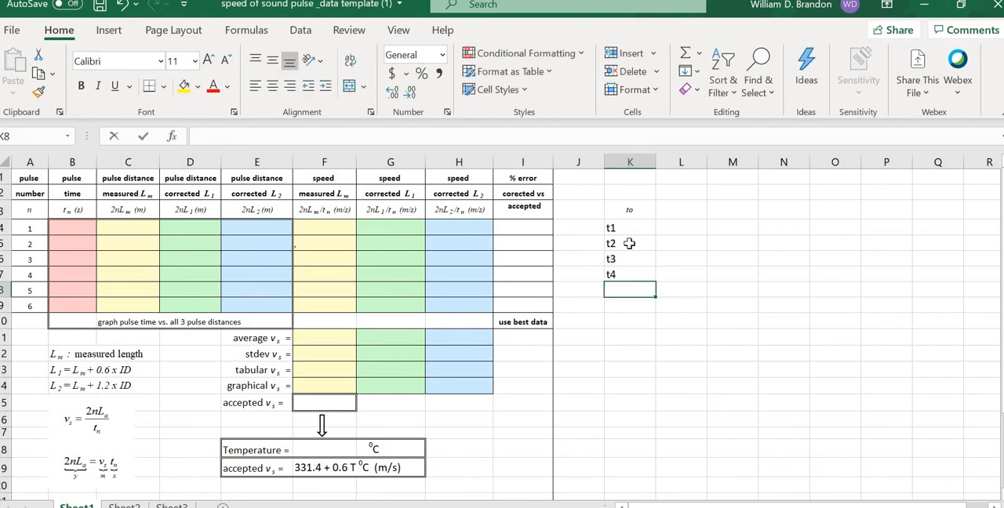
type("t5")
key("Return")
type("t6")
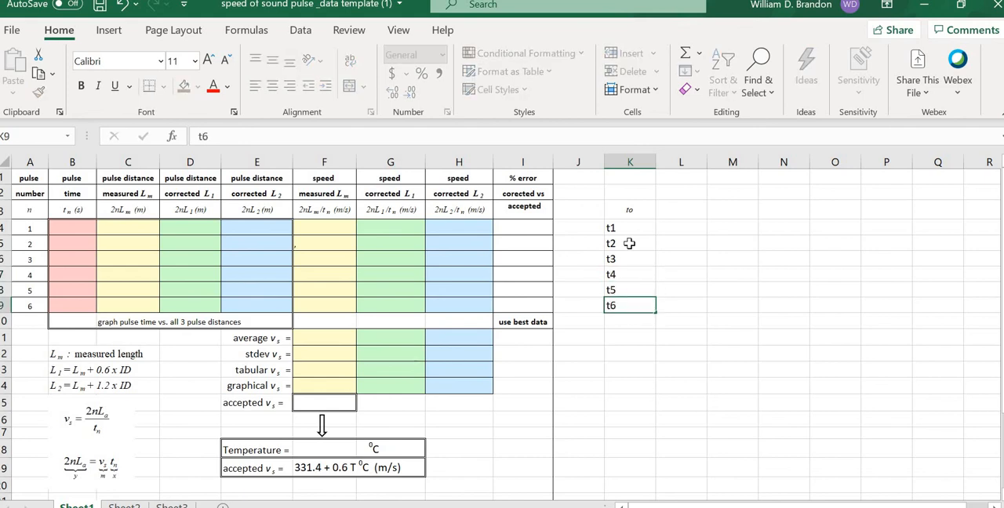
key("Return")
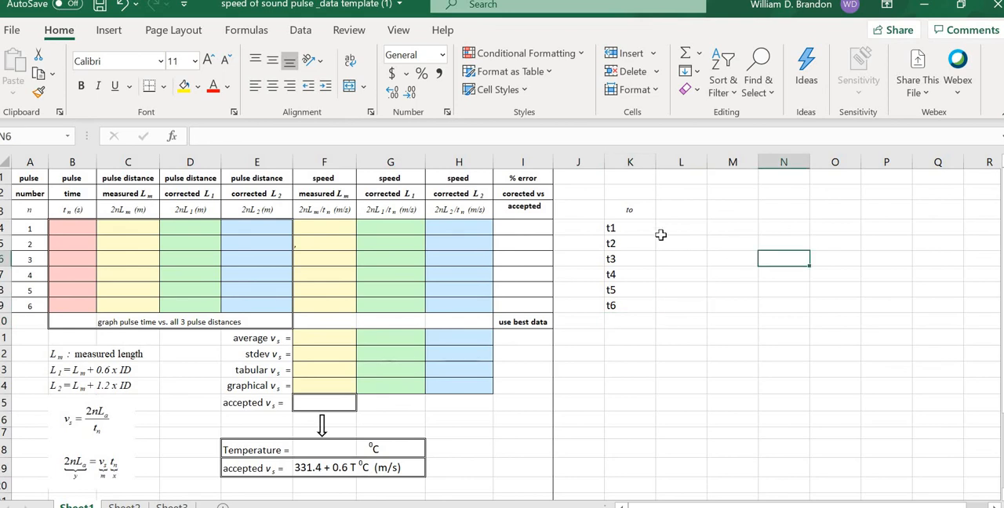
Step: Format the time labels in K3:K9 as centered, italic text with font size 10
left_click_drag(623, 211, 624, 308)
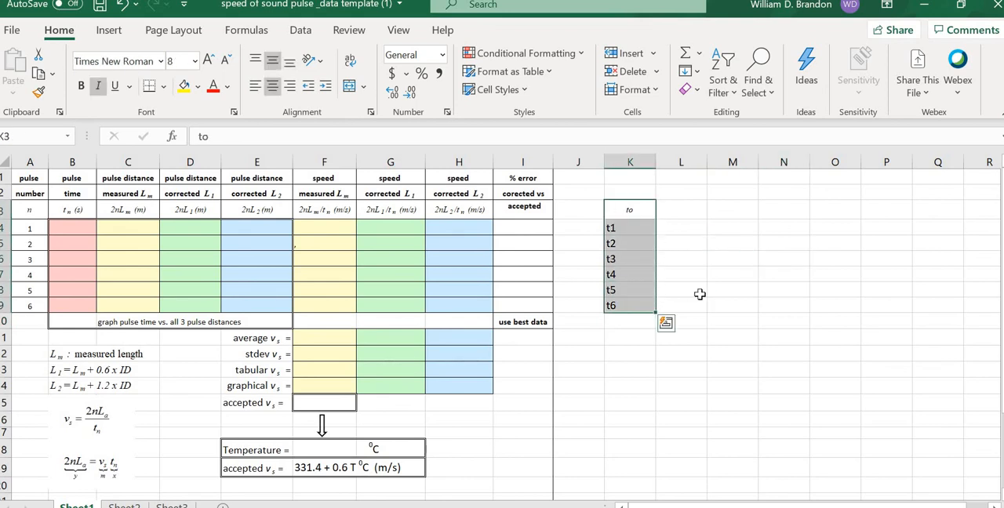
left_click(272, 88)
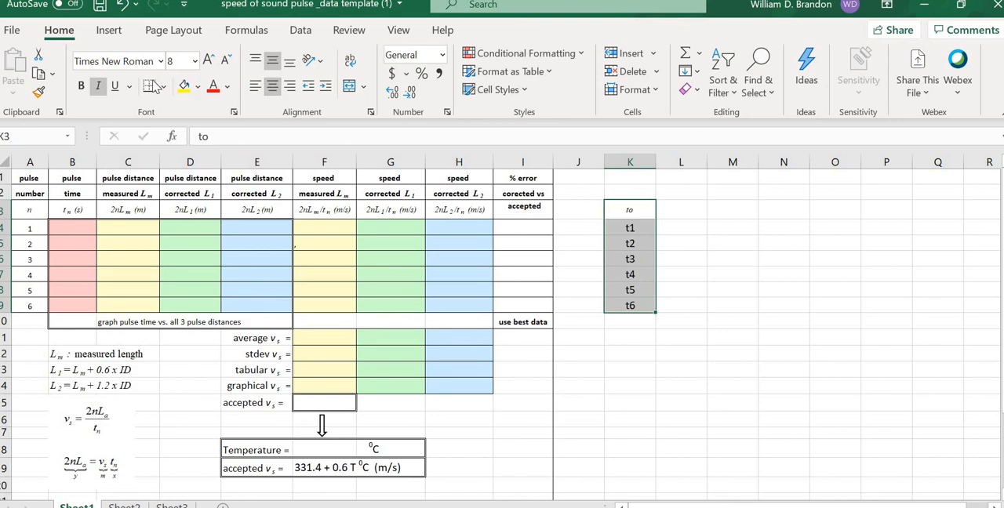
left_click(100, 86)
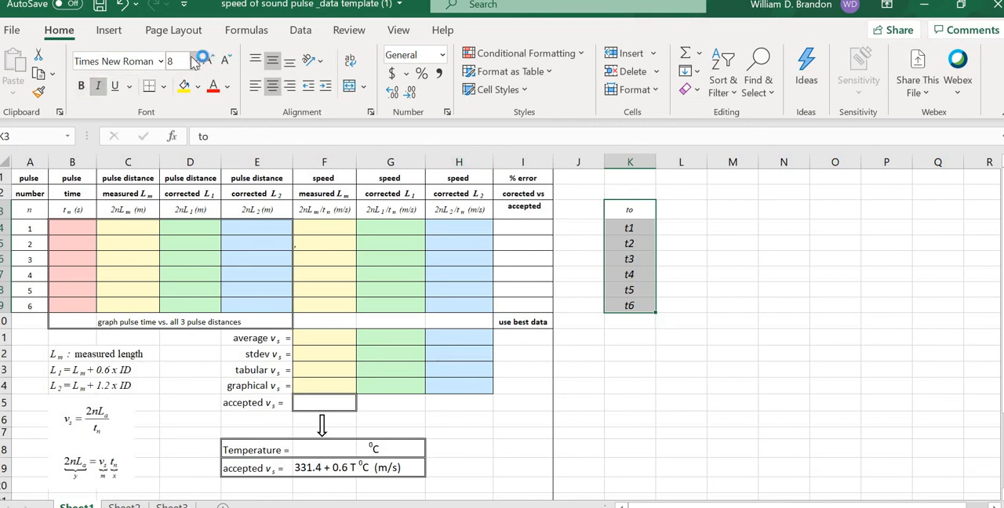
left_click(195, 61)
left_click(181, 121)
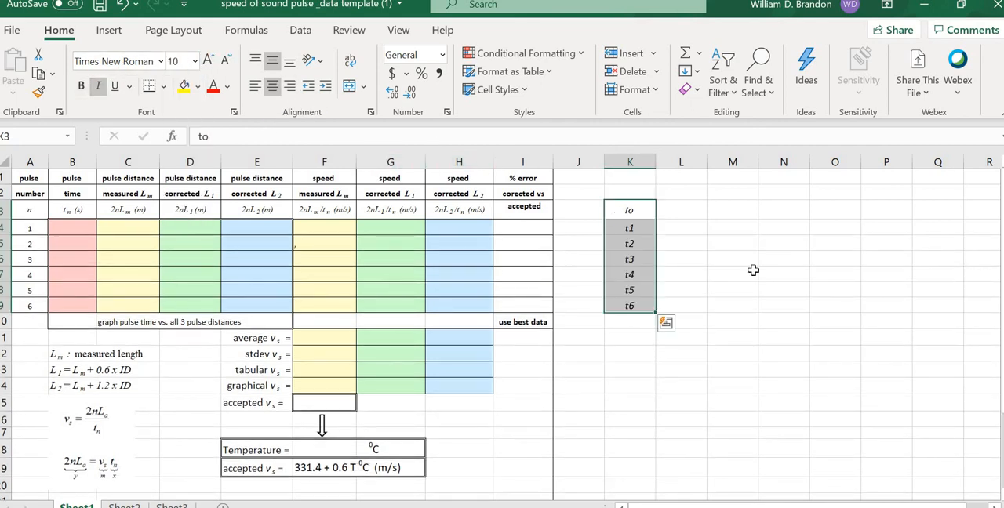
left_click(761, 276)
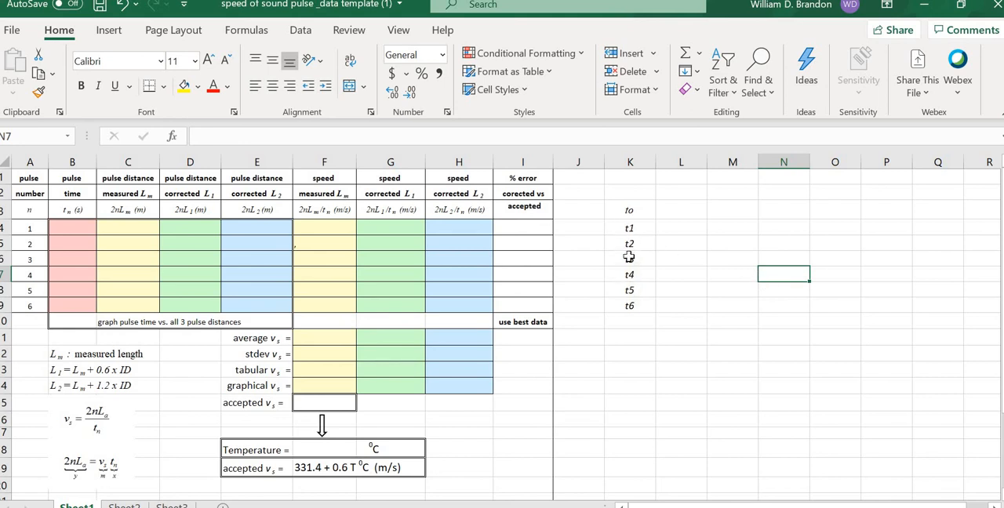
Step: Enter 20.1538E-3 as the to time in cell L3
left_click(690, 225)
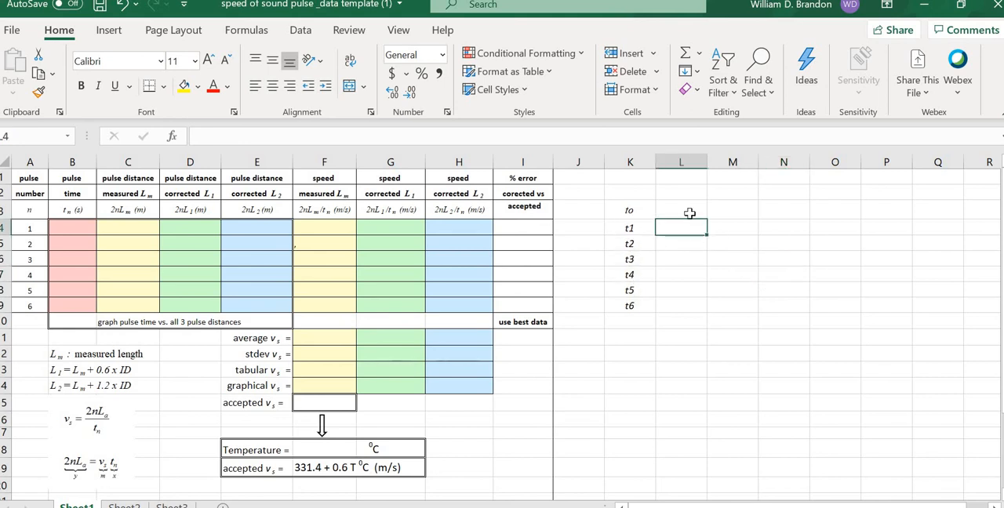
left_click(689, 211)
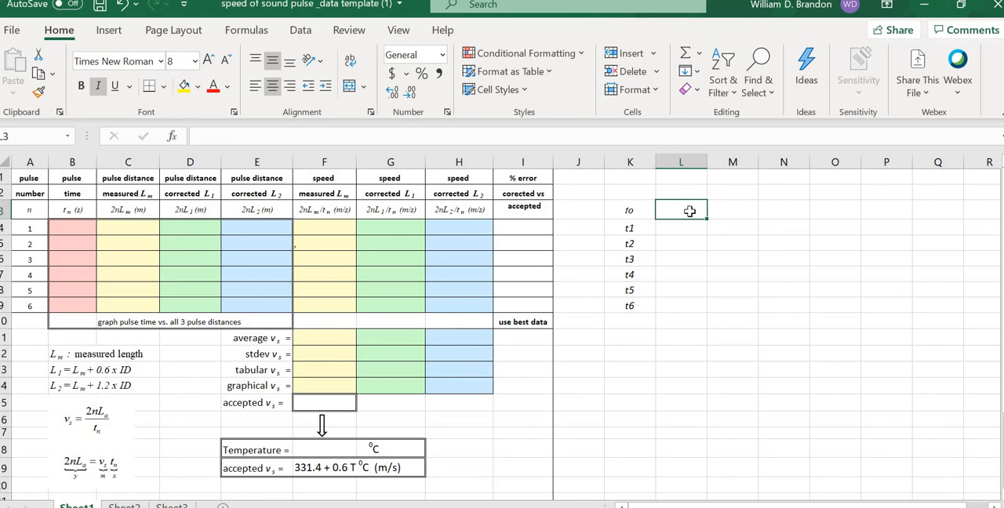
type("2")
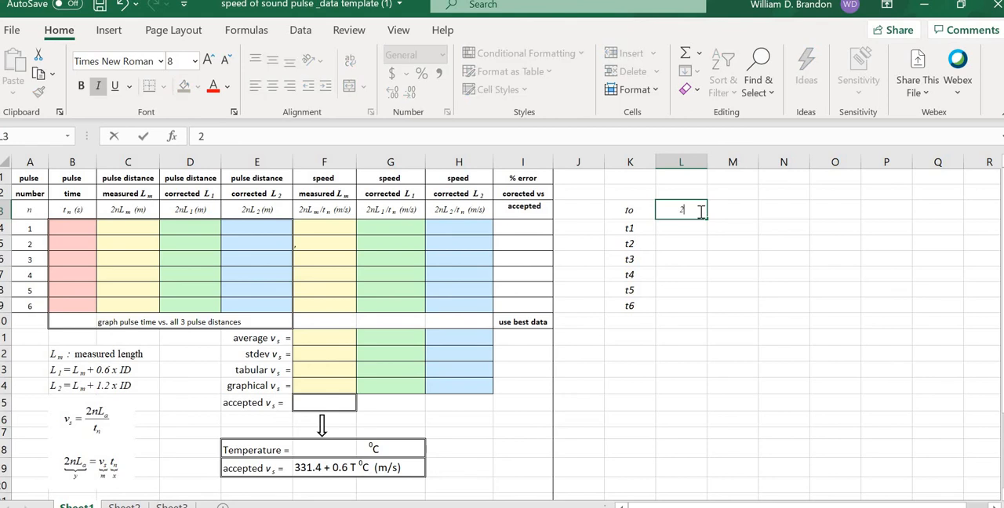
type("0.1538E-3")
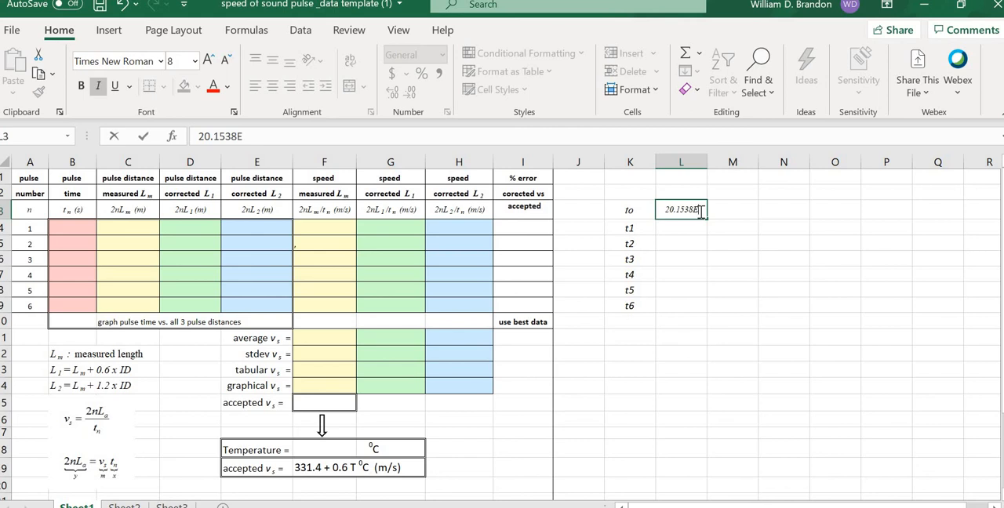
left_click(734, 258)
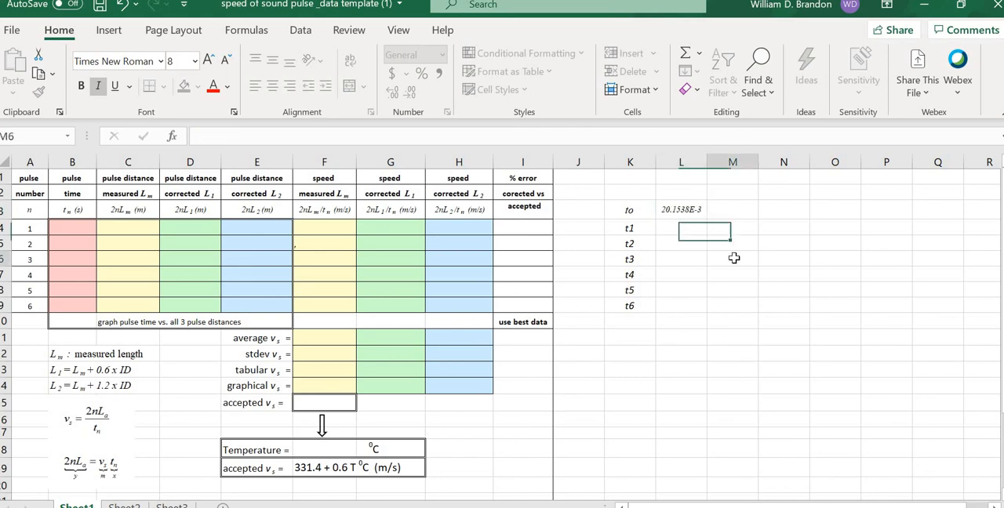
Step: Compare the full stored value of the to time in L3 with its displayed scientific notation
left_click(681, 210)
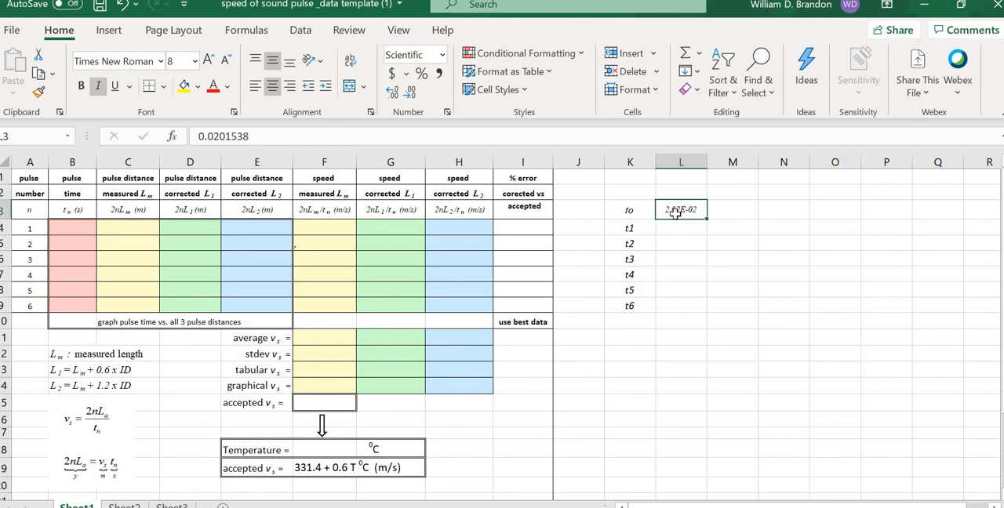
left_click(724, 243)
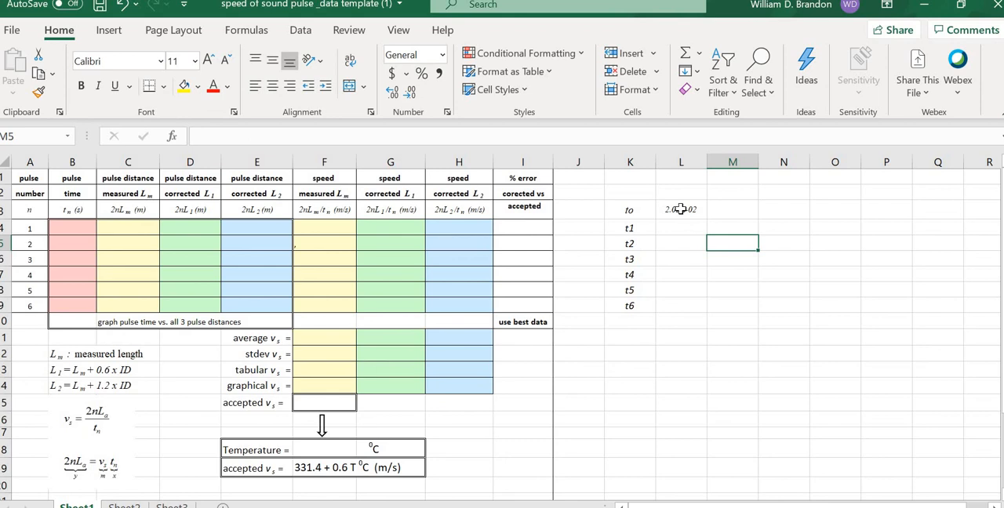
left_click(681, 210)
left_click(726, 240)
left_click(687, 212)
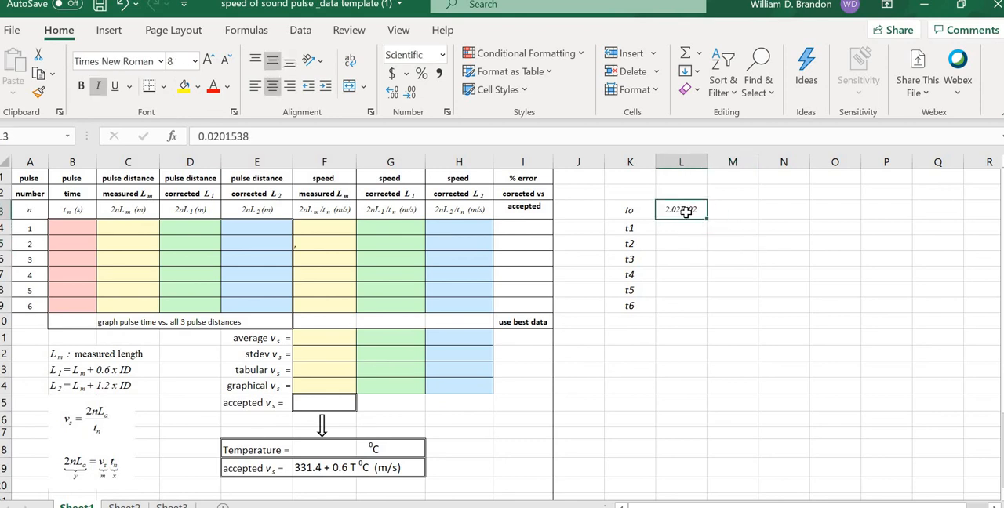
left_click(748, 241)
left_click(684, 229)
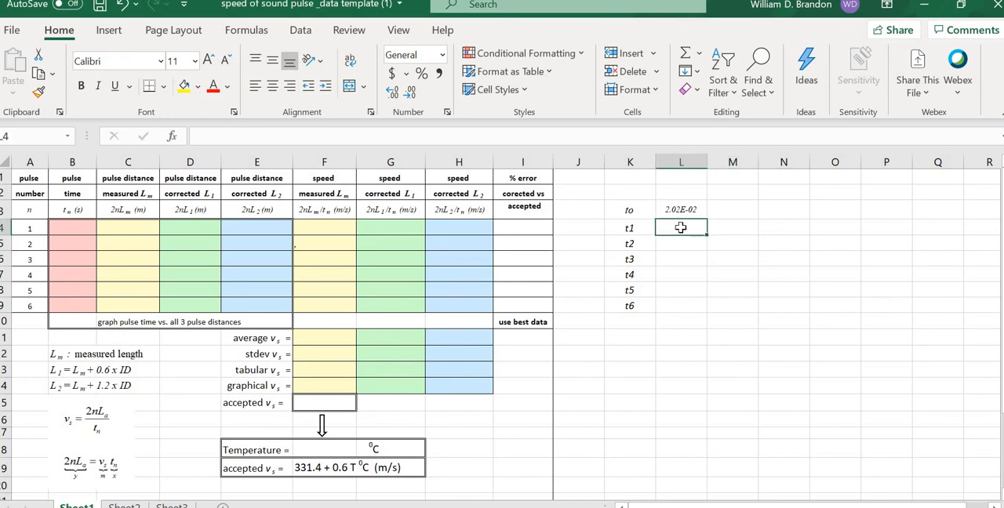
left_click(792, 228)
Step: Format cells L3:L9 as Scientific with four decimal places
left_click_drag(681, 209, 678, 305)
right_click(681, 275)
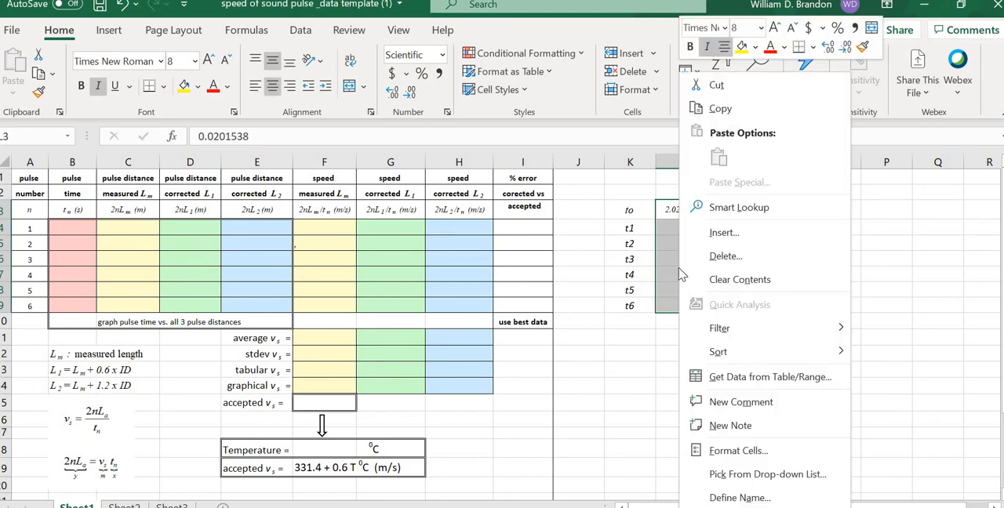
left_click(717, 452)
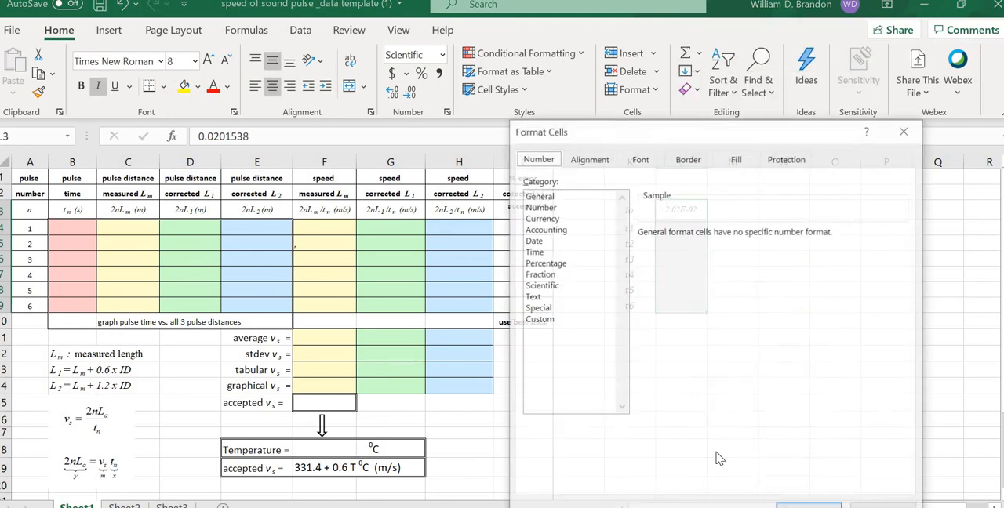
left_click(547, 287)
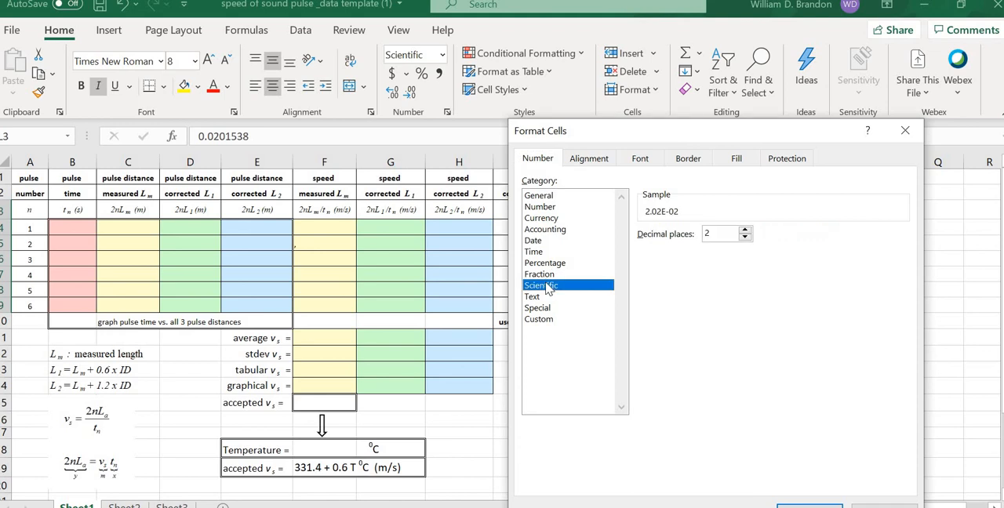
left_click(745, 232)
left_click(746, 232)
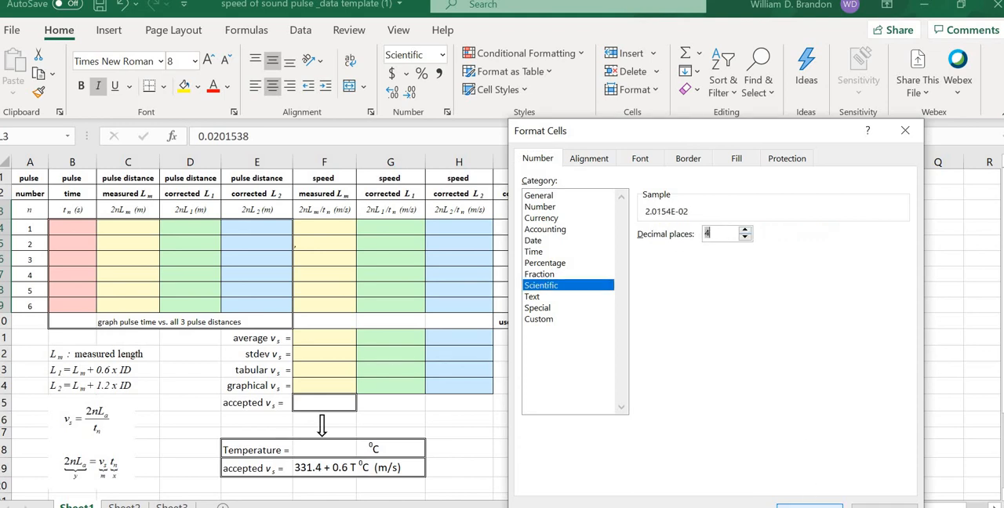
left_click(810, 507)
left_click(777, 399)
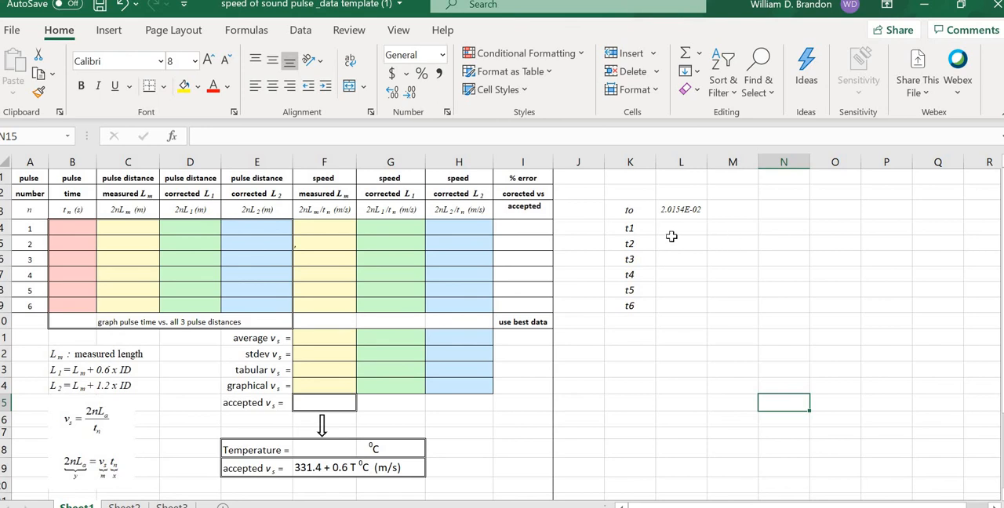
Step: Enter 29.1538E-3 as the t1 time in cell L4
left_click(672, 229)
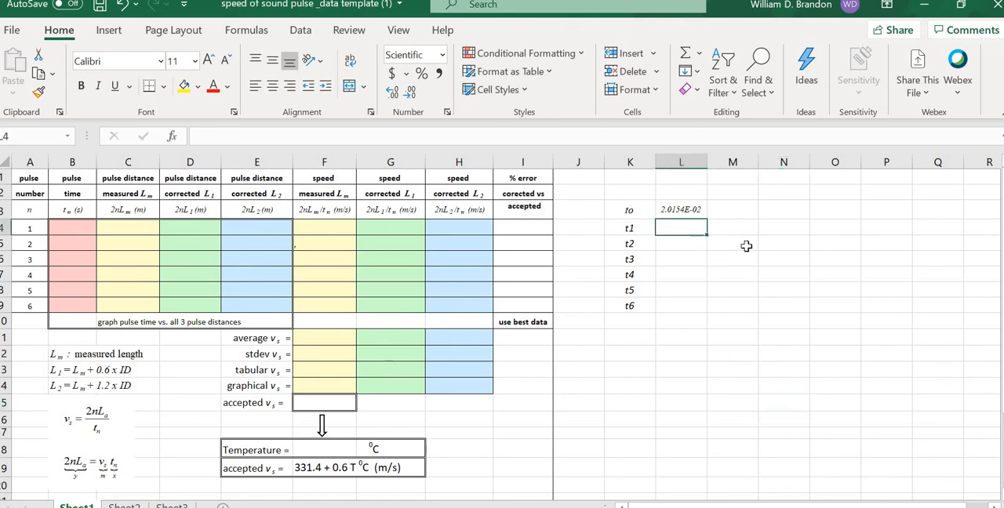
type("29.")
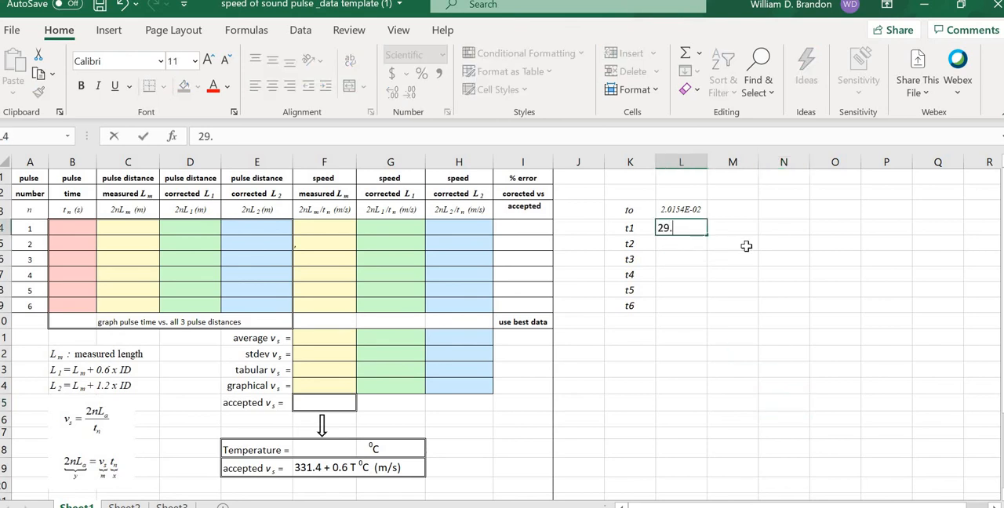
type("1538E-3")
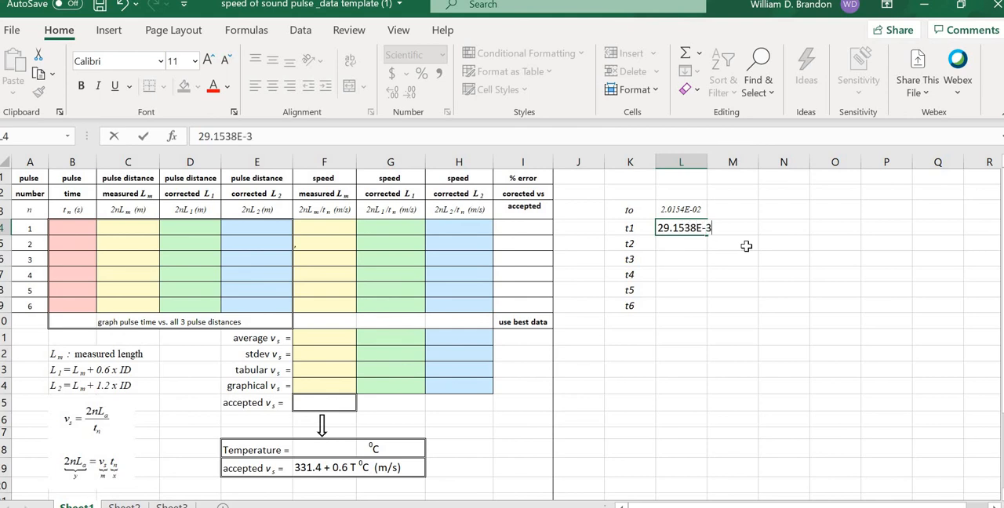
key("Tab")
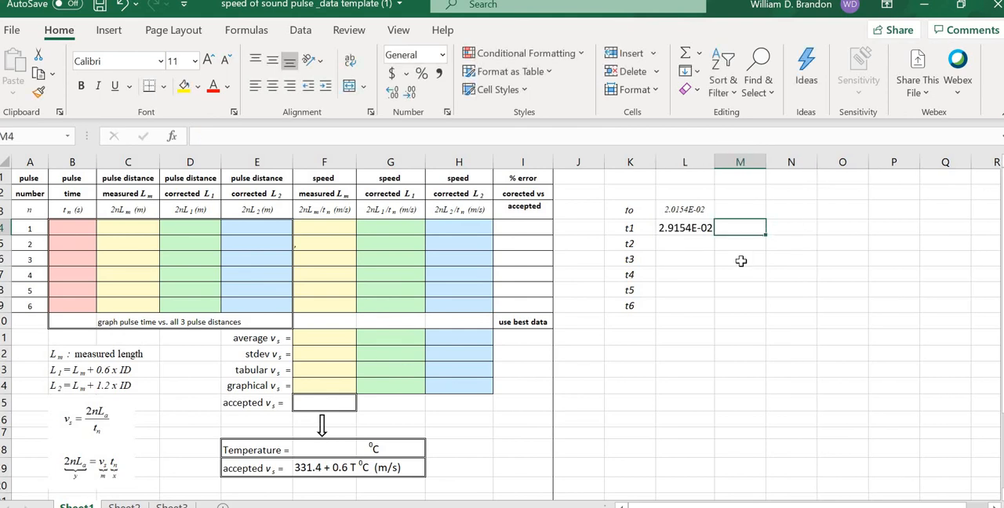
Step: Enter 38.2308E-3 as the t2 time in cell L5
left_click(683, 241)
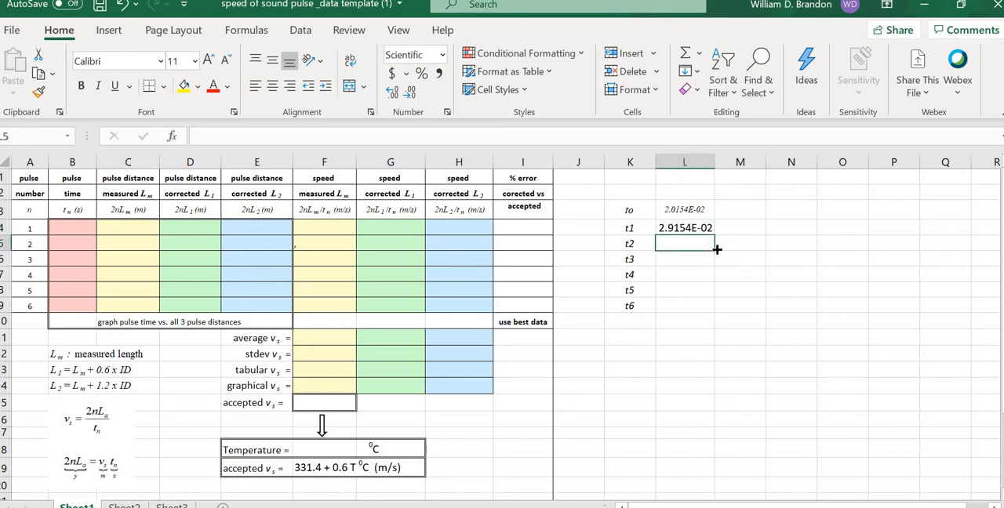
type("38")
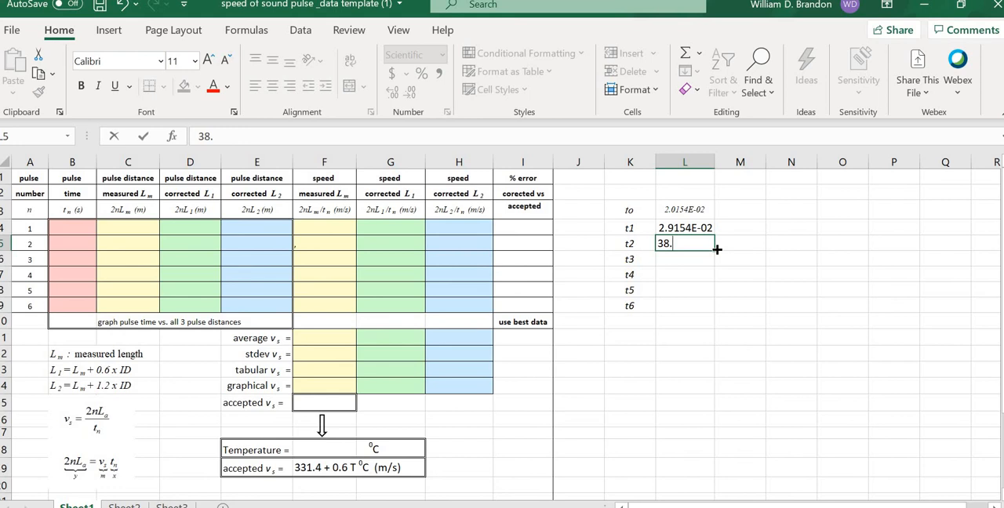
type(".2300")
key("BackSpace")
type("8E-3")
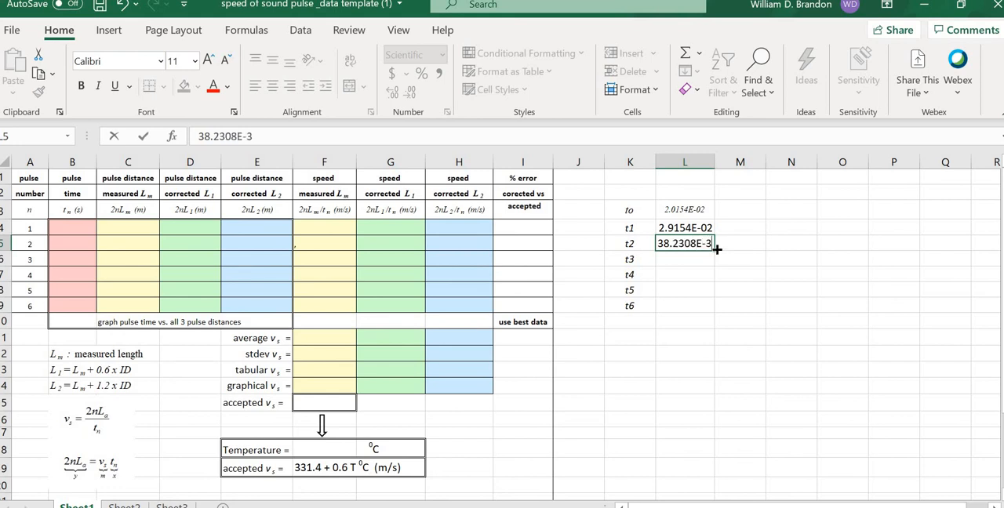
left_click(716, 248)
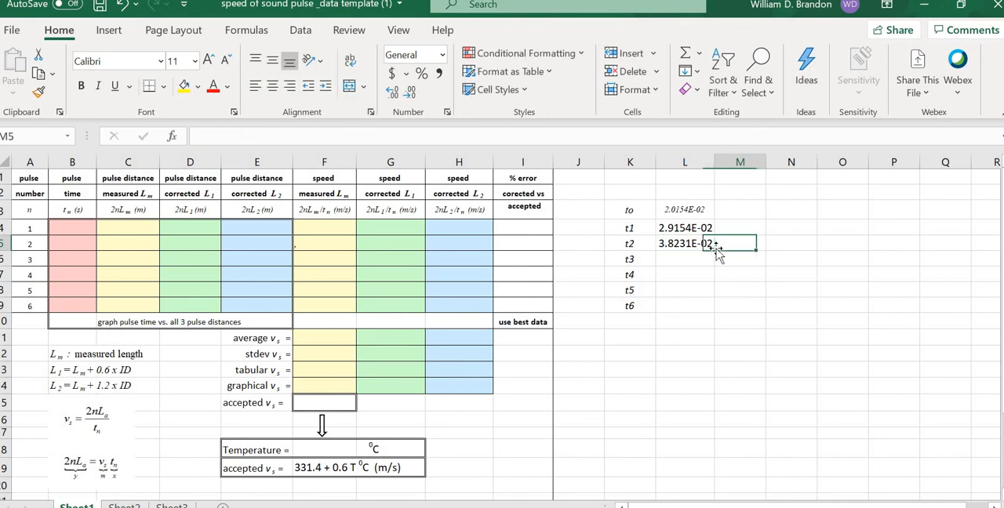
Step: Enter the unit heading sec above the pulse times in cell L2
left_click(681, 190)
type("sec")
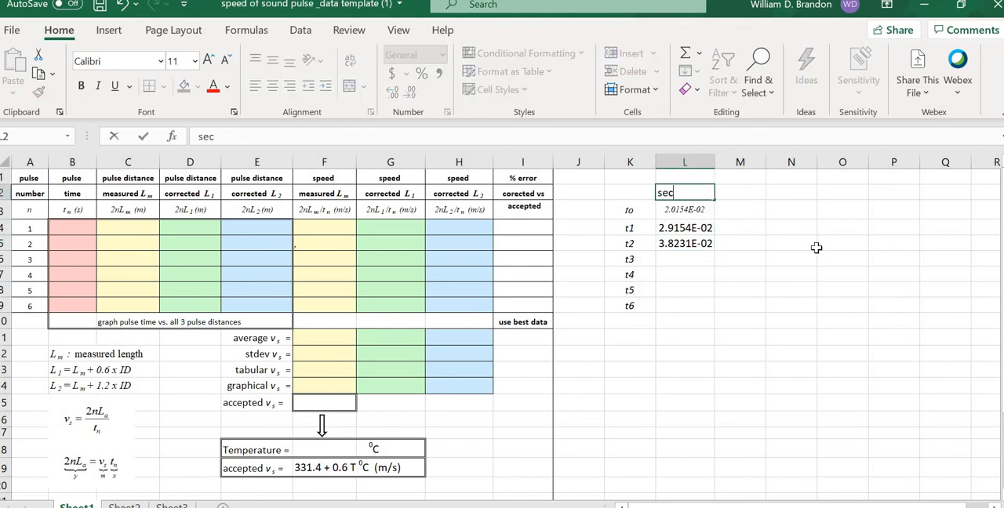
left_click(735, 224)
Step: Enter 47.2308E-3 as the t3 time in cell L6
left_click(685, 258)
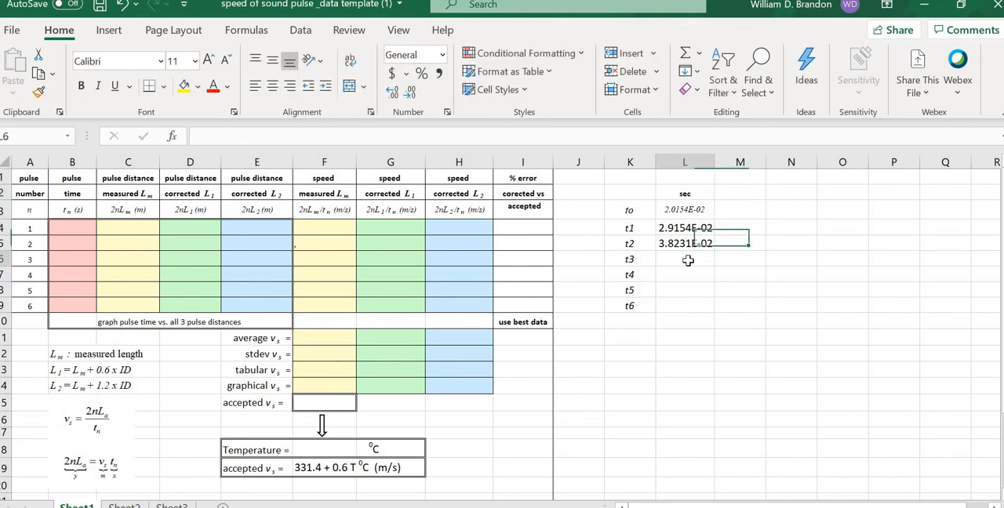
type("4")
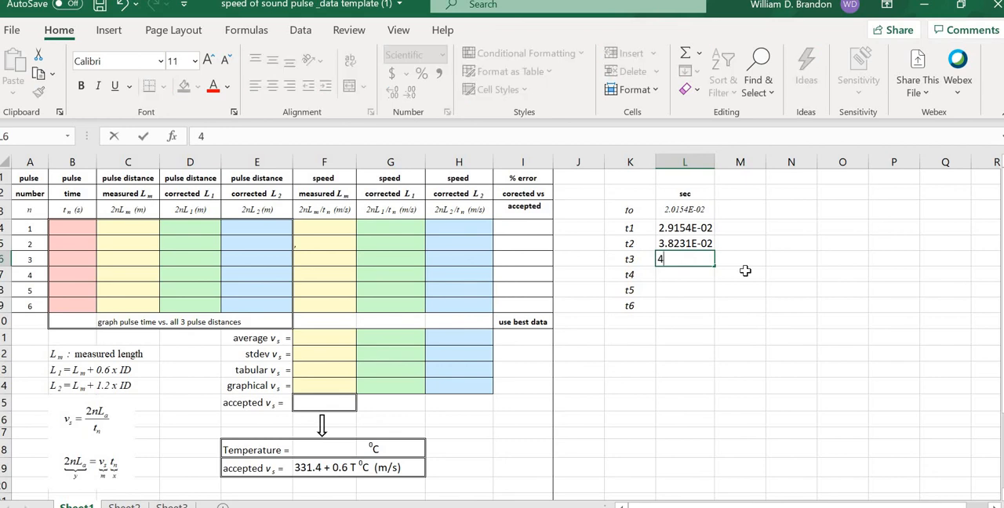
type("7.2308E")
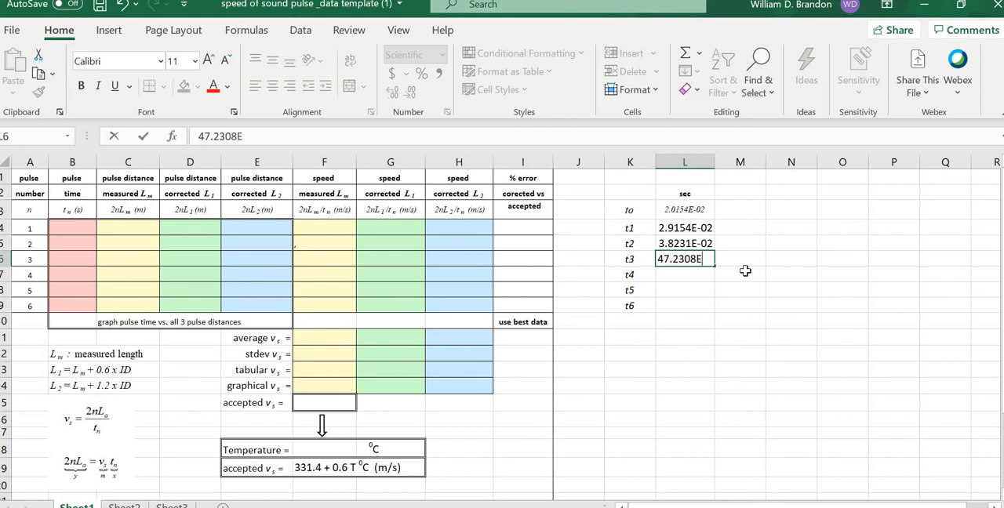
type("-3")
key("Tab")
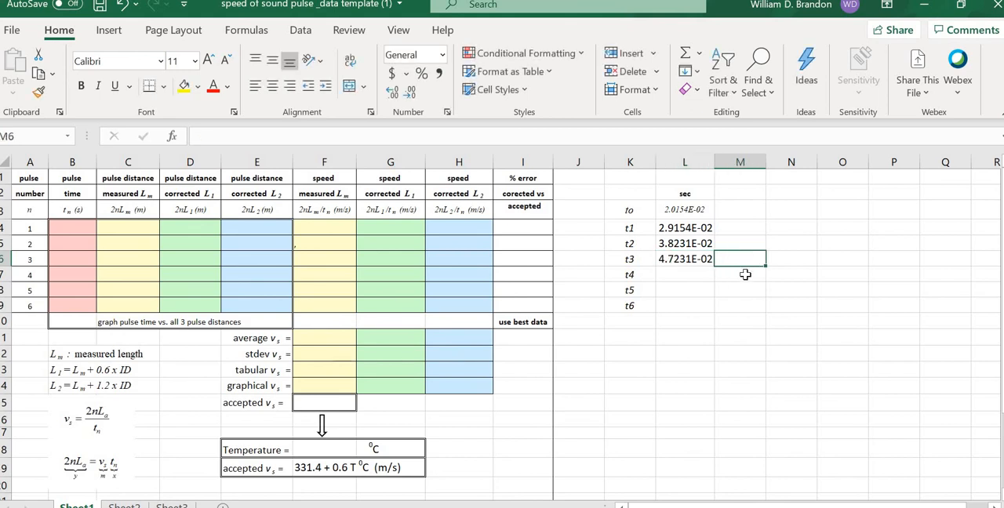
Step: Enter 56.2308E-3 as the t4 time in cell L7
left_click(685, 244)
left_click(693, 273)
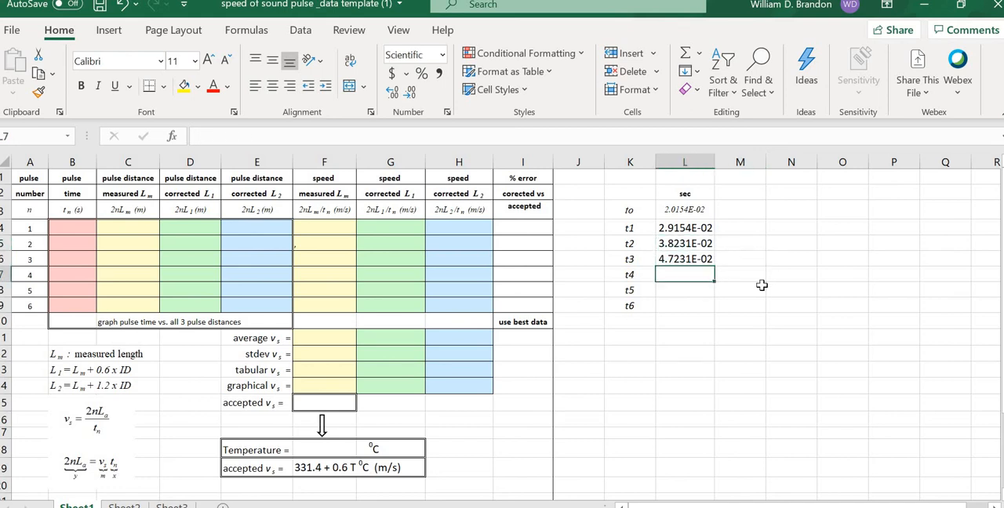
type("56")
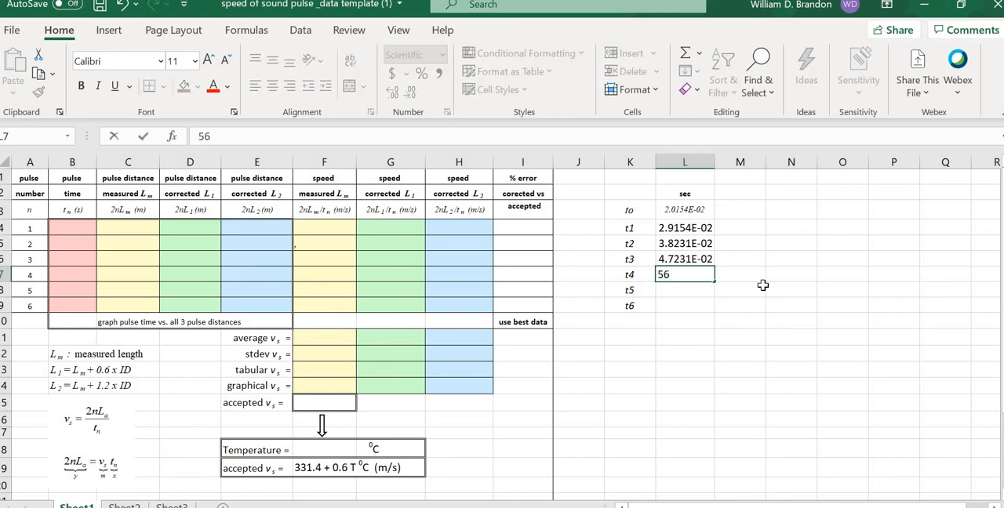
type(".2308E-")
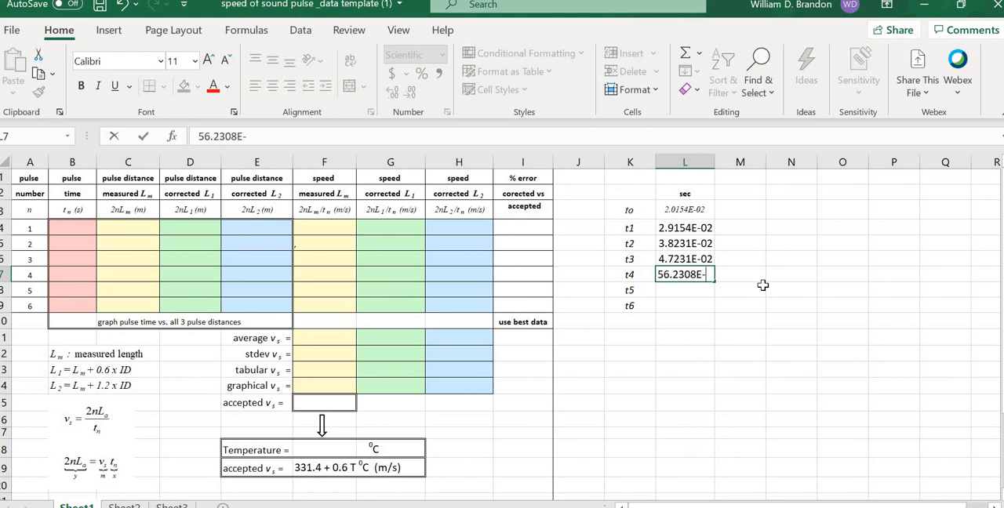
type("3")
left_click(761, 281)
Step: Enter 65.3077E-3 as the t5 time in cell L8
left_click(688, 291)
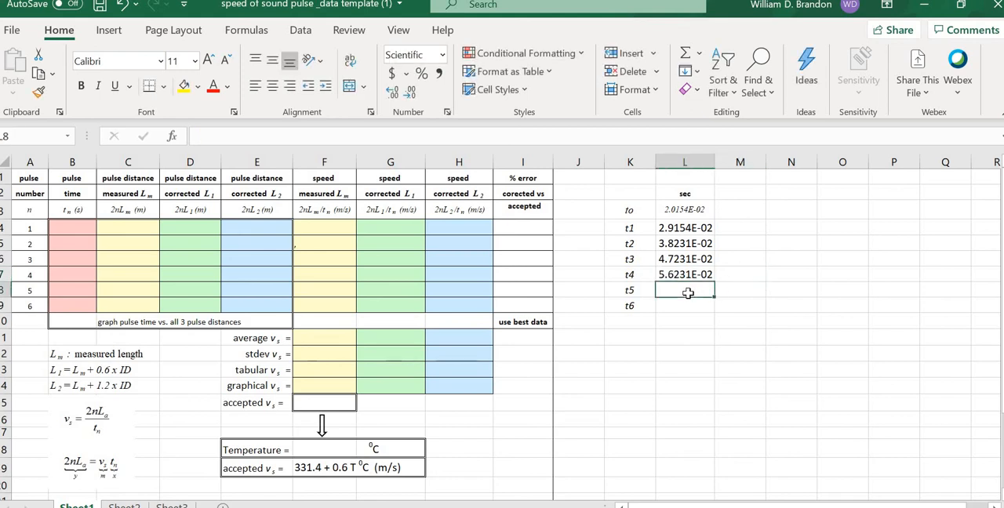
type("65")
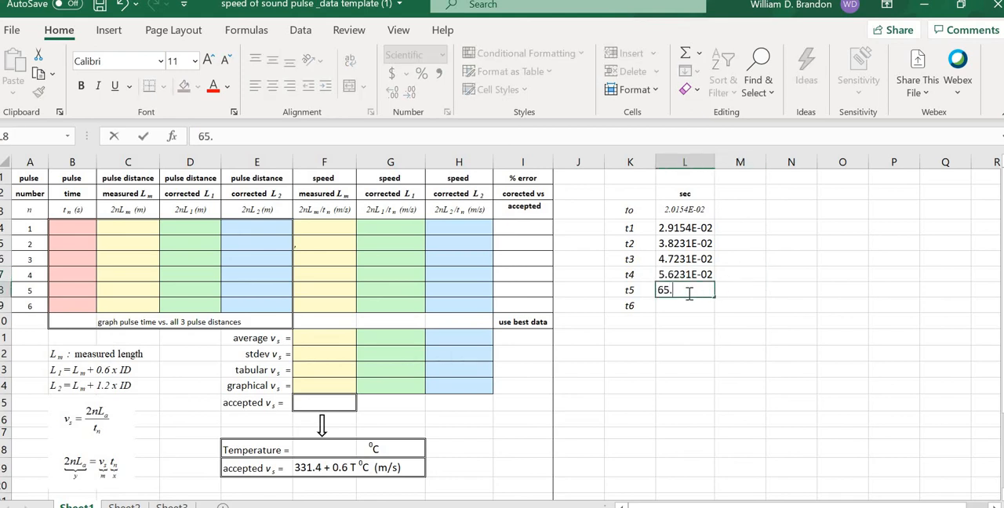
type(".3077E-3")
key("Tab")
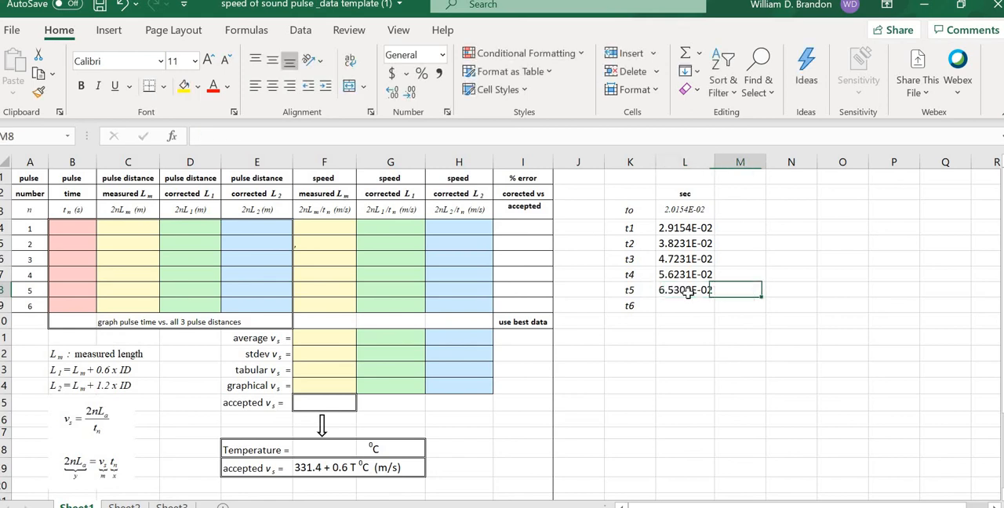
Step: Enter 74.3077E-3 as the t6 time in cell L9
left_click(680, 307)
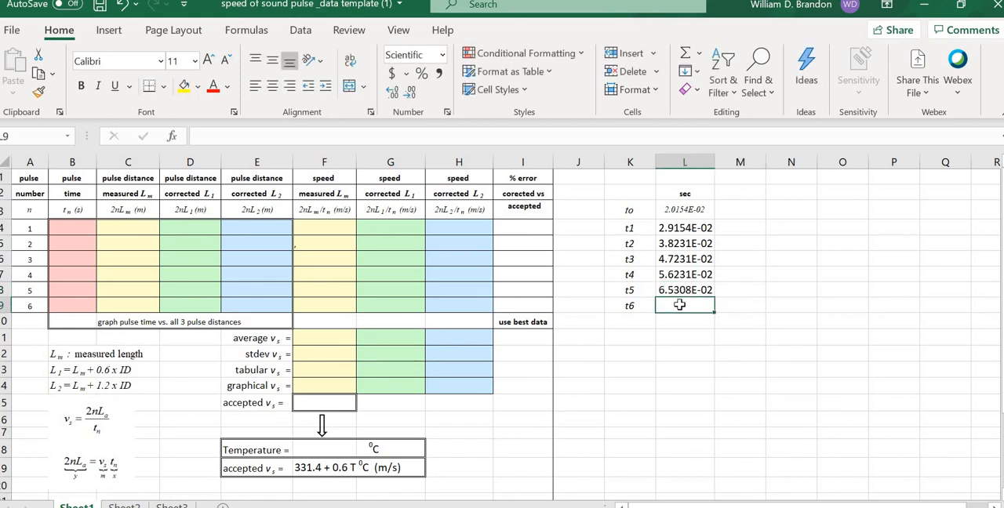
type("74")
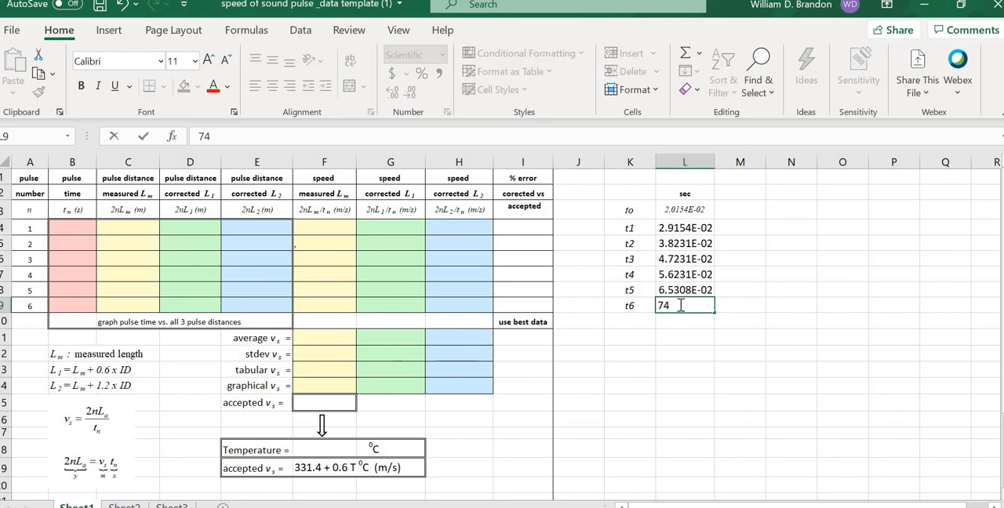
type(".3077E-3")
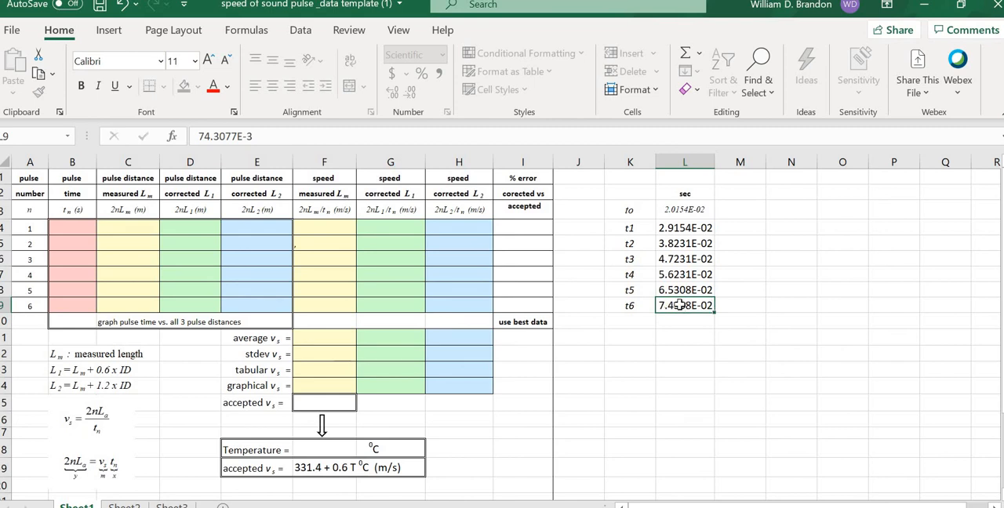
key("Tab")
key("Return")
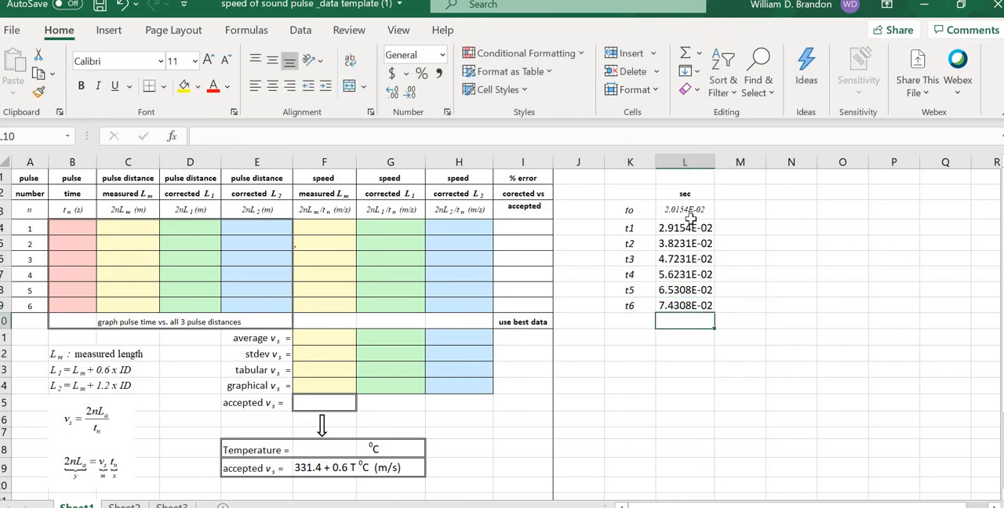
Step: Set the time values in L3:L9 to font size 8 and turn off their centered alignment
left_click_drag(684, 210, 685, 303)
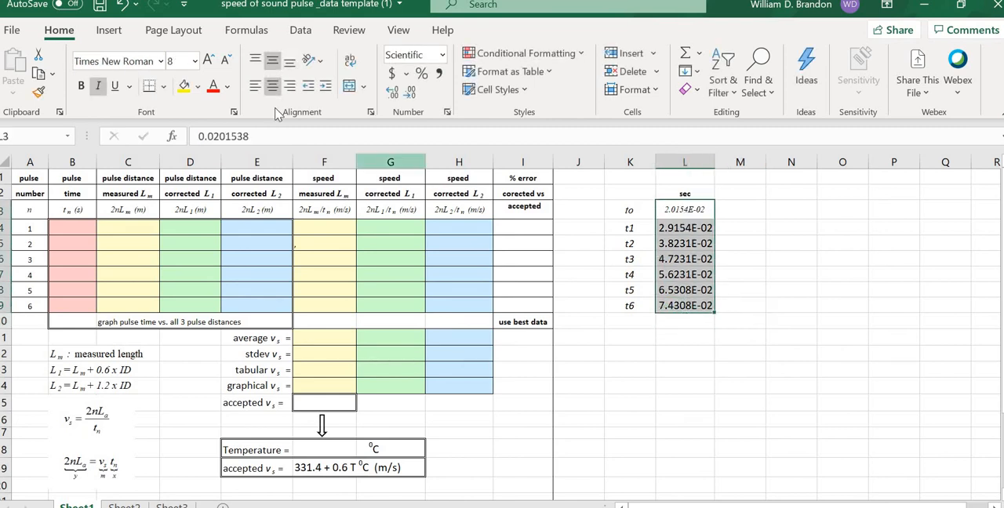
left_click(195, 61)
left_click(185, 85)
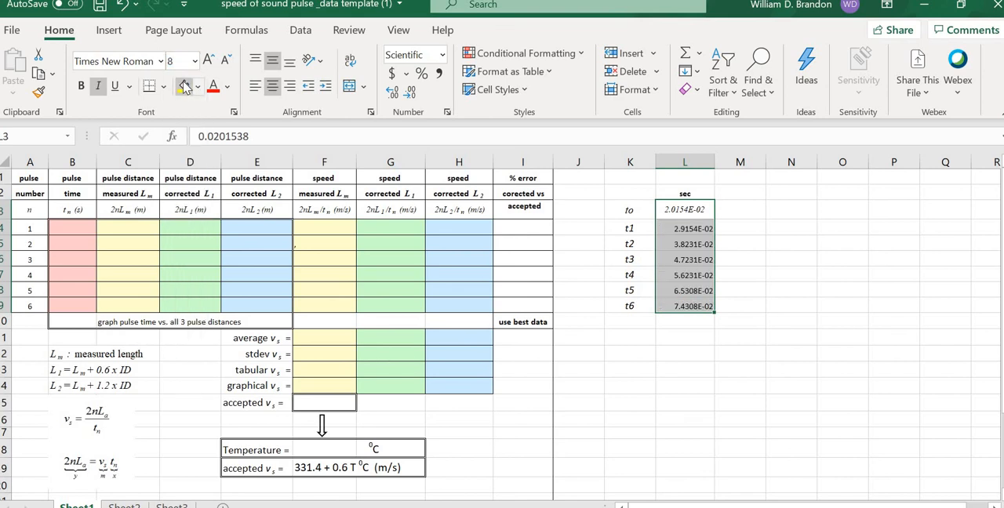
left_click(272, 85)
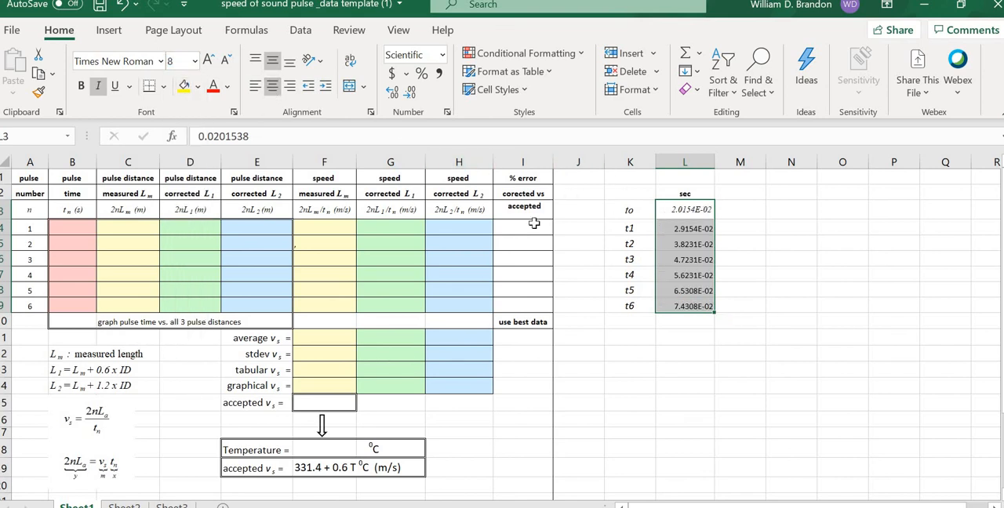
Step: Compare the font formatting of the to time in L3 with that of the t1 time in L4
left_click(160, 61)
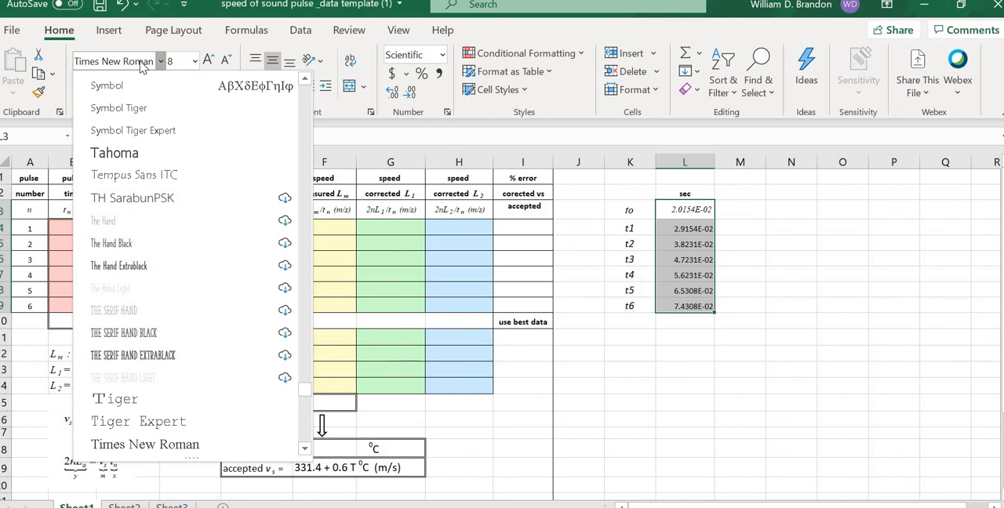
left_click(727, 223)
left_click(693, 210)
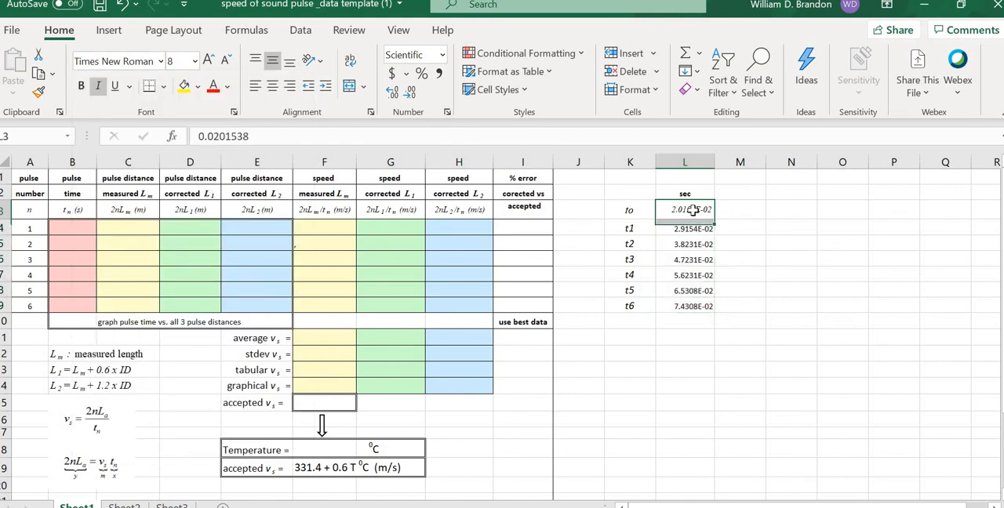
left_click(788, 243)
left_click(690, 228)
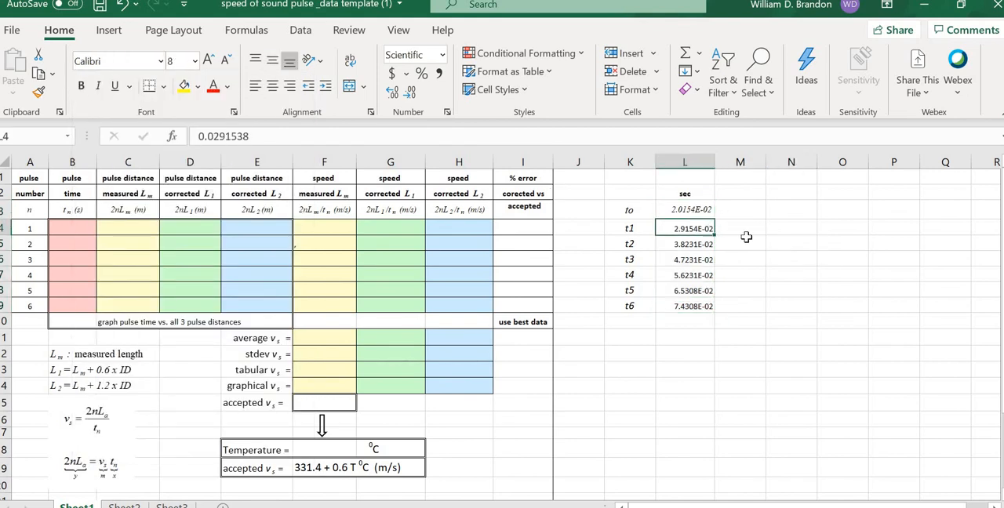
left_click(781, 242)
left_click(698, 211)
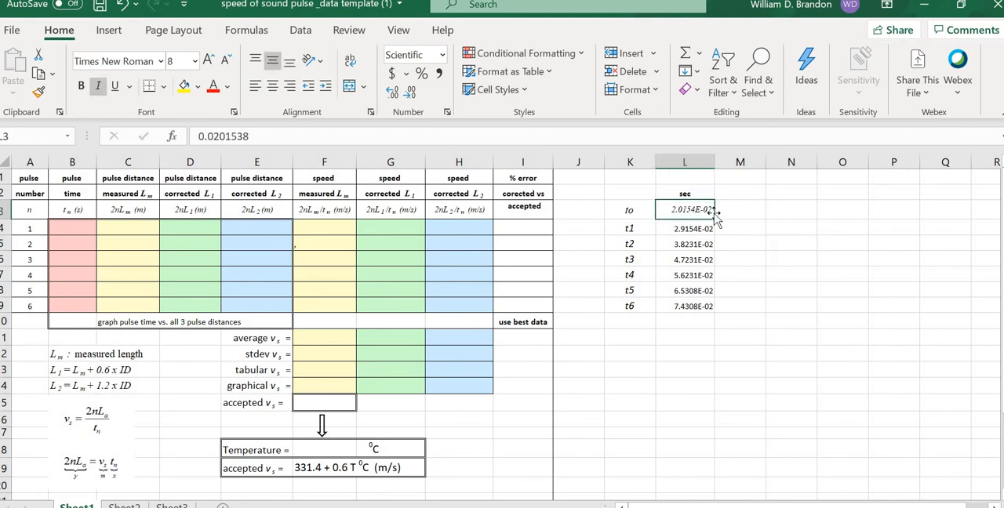
left_click(788, 218)
Step: Change the font of the to time in L3 to Calibri
left_click(696, 211)
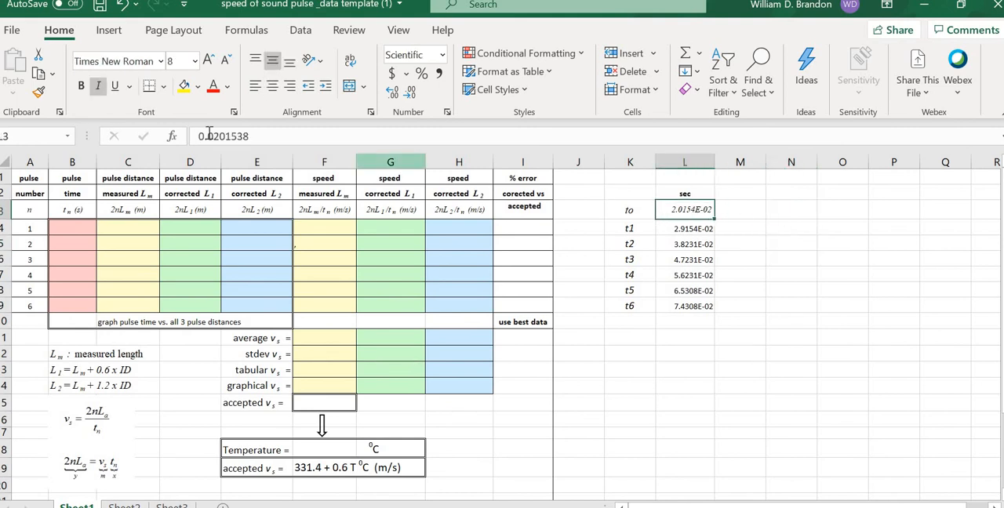
left_click(126, 65)
type("Calibri")
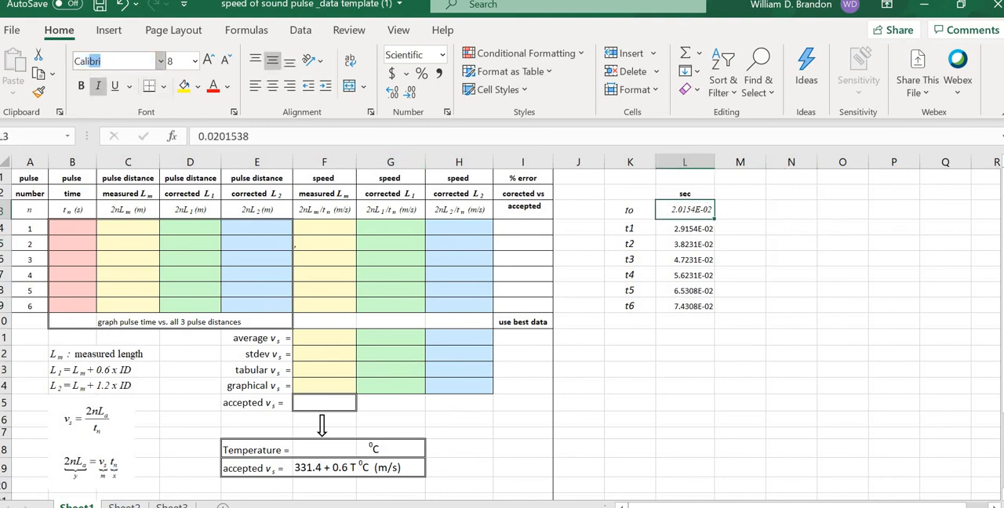
key("Return")
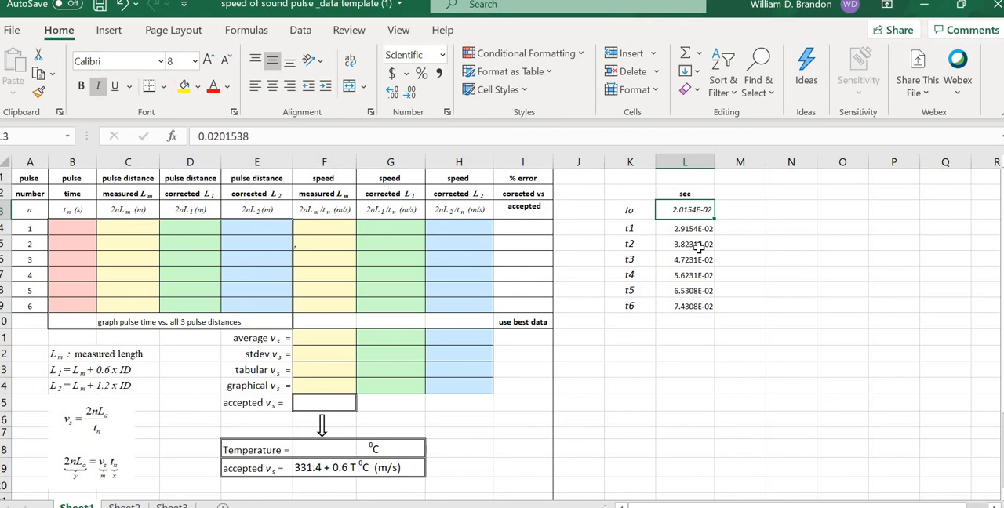
left_click(793, 271)
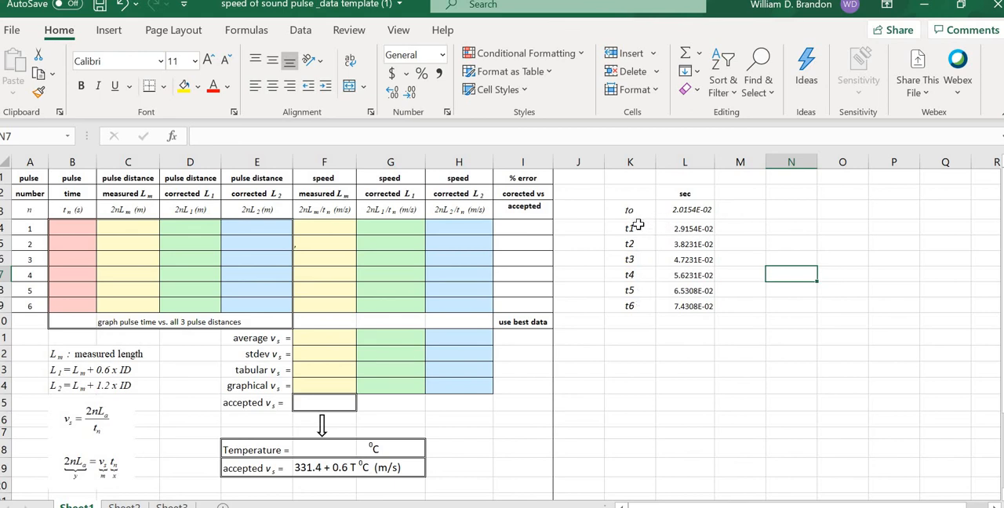
Step: Enter the column heading tn-t0 in cell M2
left_click(739, 228)
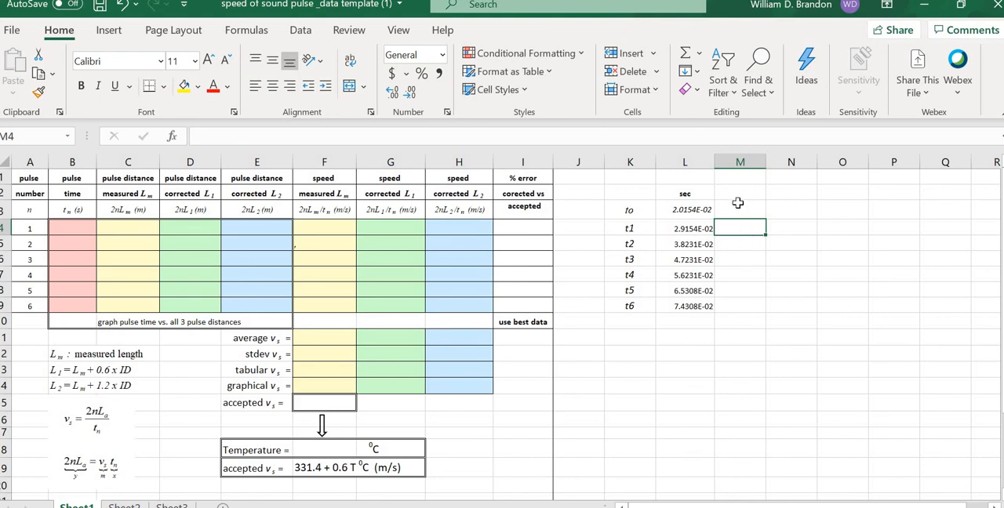
left_click(736, 195)
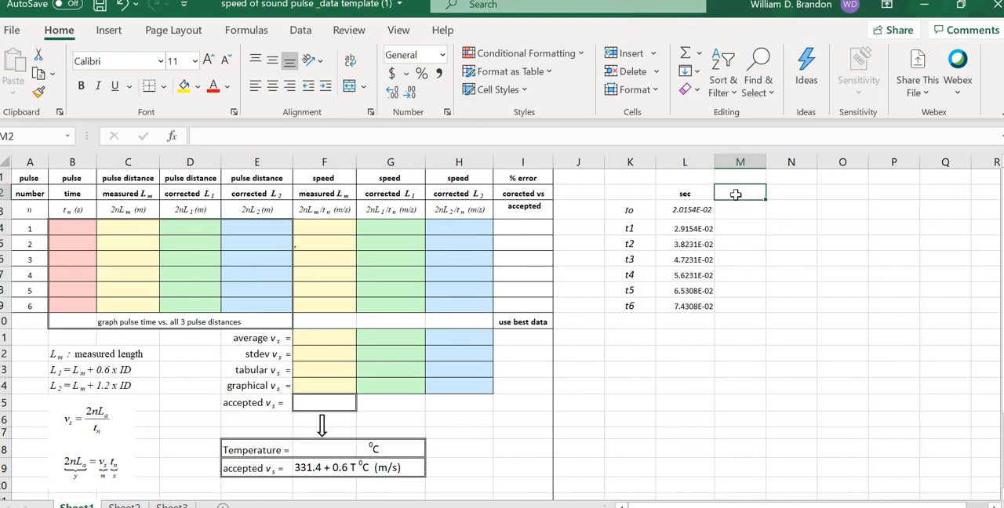
type("t")
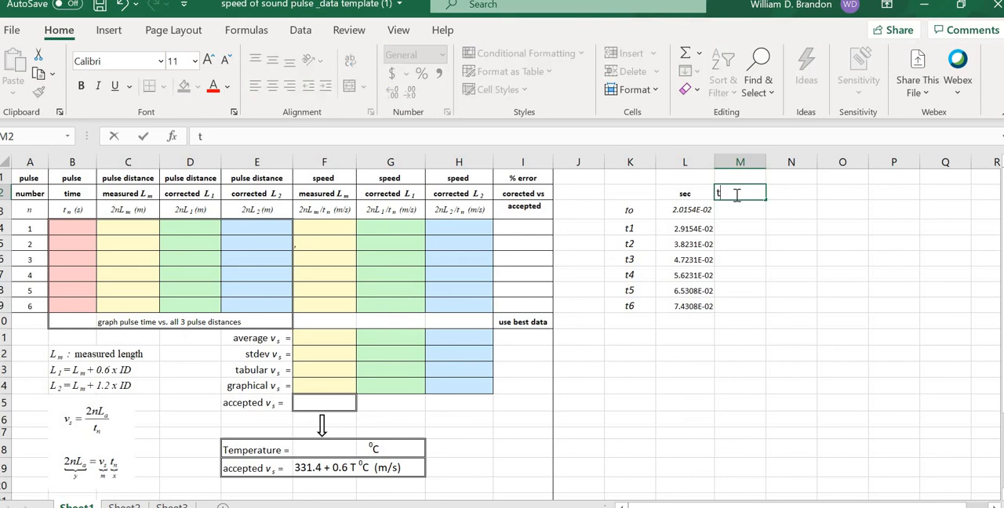
type("n-t0")
left_click(824, 234)
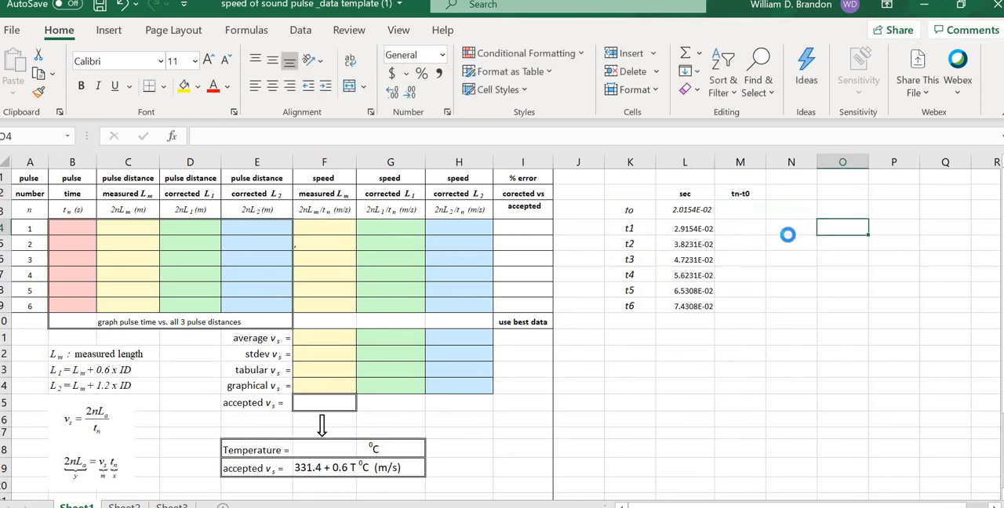
Step: Examine the to, t1 and t2 times in L3:L5 that the time differences are based on
left_click(787, 235)
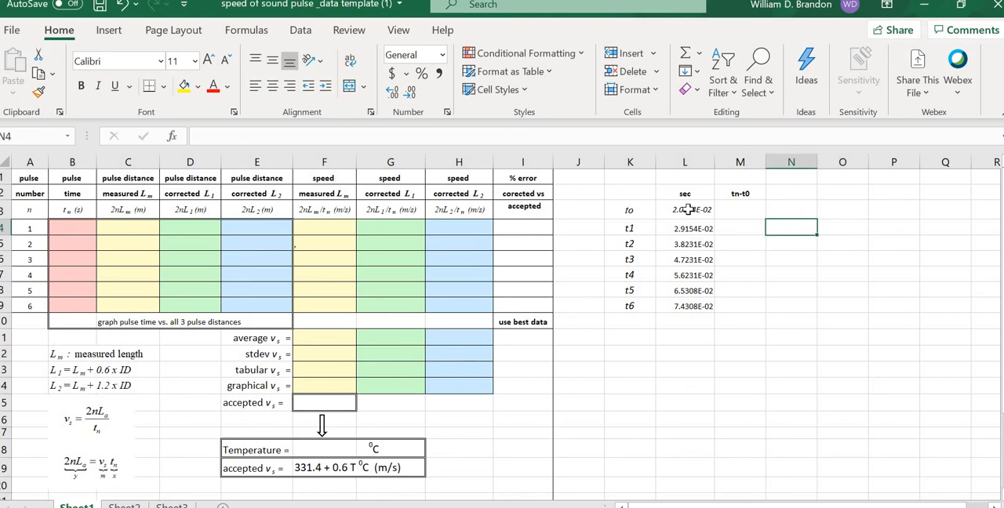
left_click(688, 209)
left_click(807, 244)
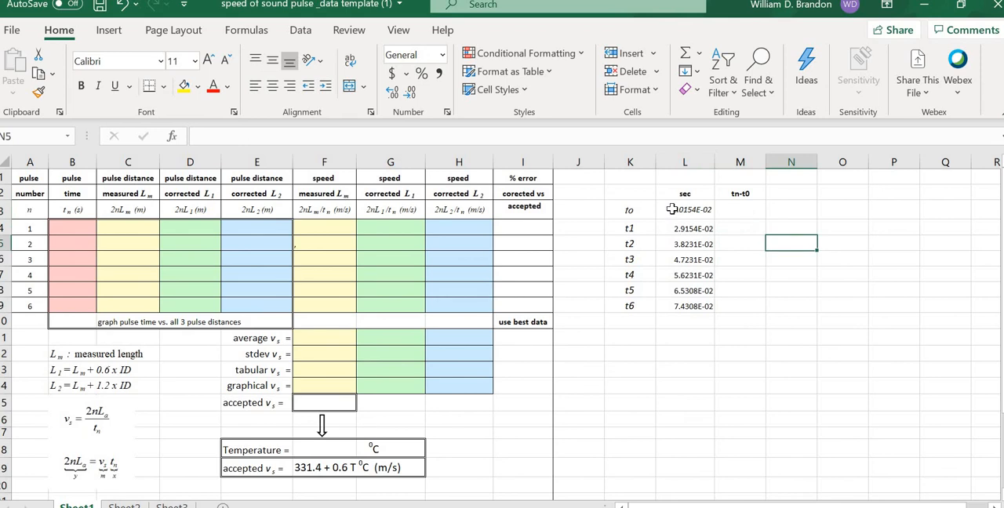
left_click(677, 211)
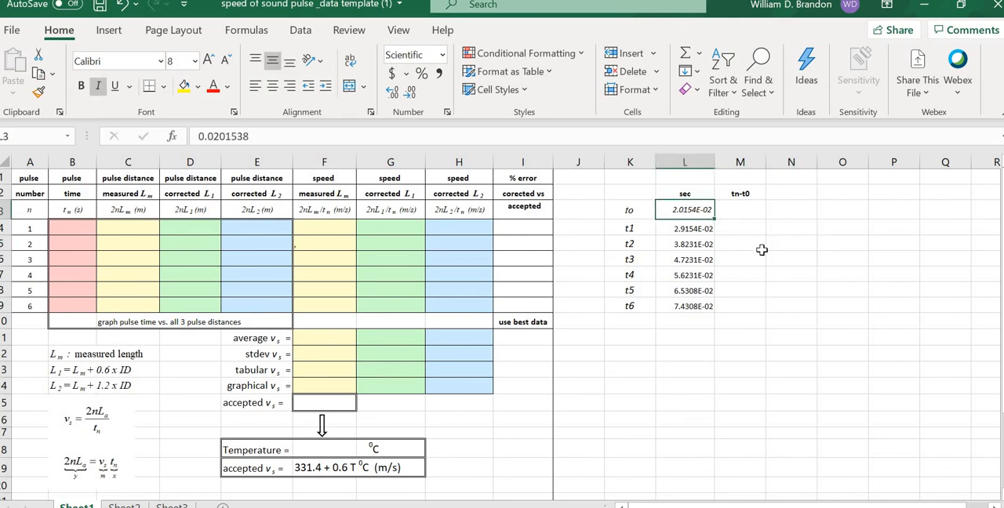
left_click(760, 259)
left_click(686, 210)
left_click(690, 230)
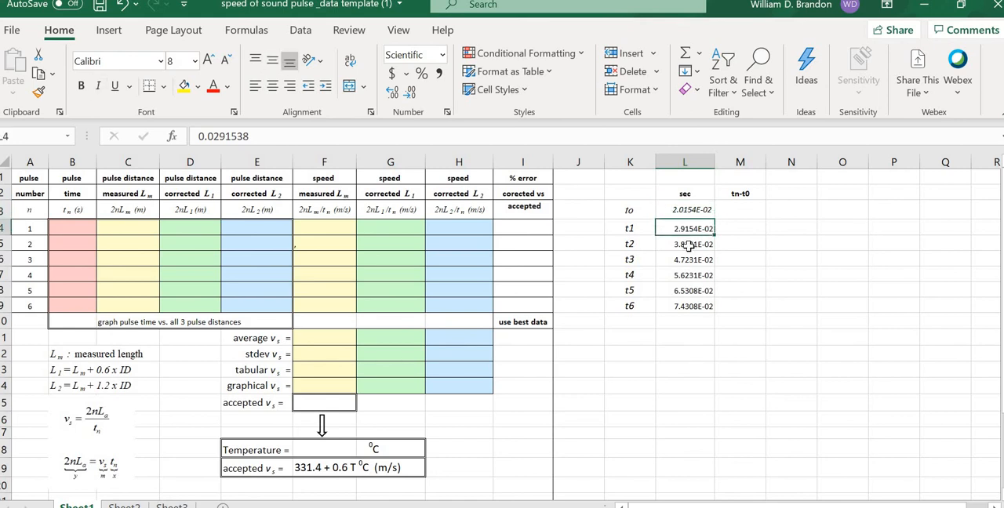
left_click(688, 244)
left_click(688, 210)
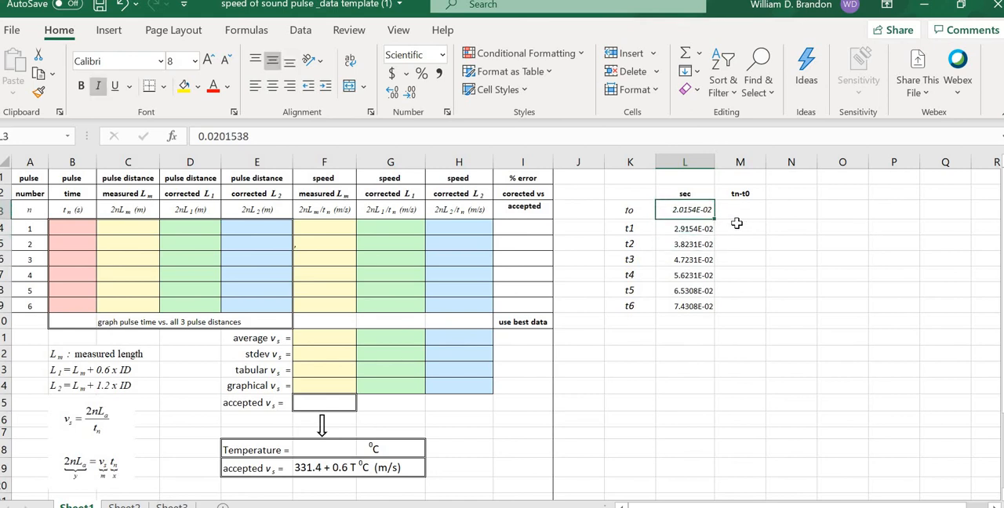
Step: Enter the formula =L4-L$3 in M4 to subtract the to time from t1, keeping the row of to fixed
left_click(737, 228)
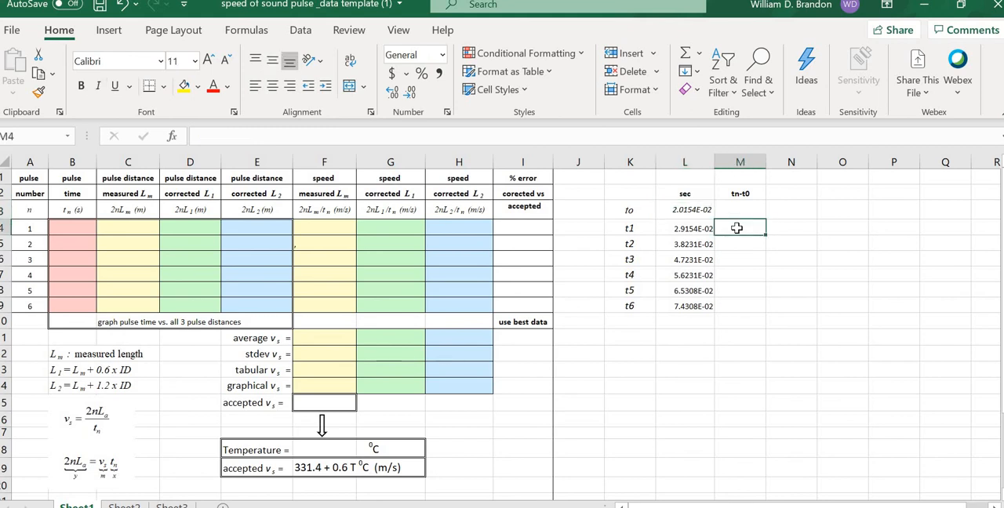
type("=")
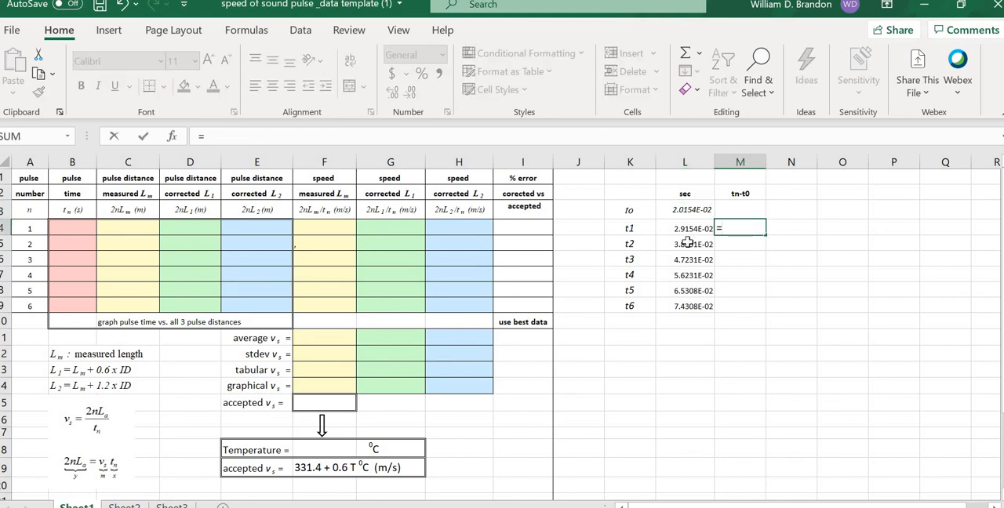
left_click(684, 229)
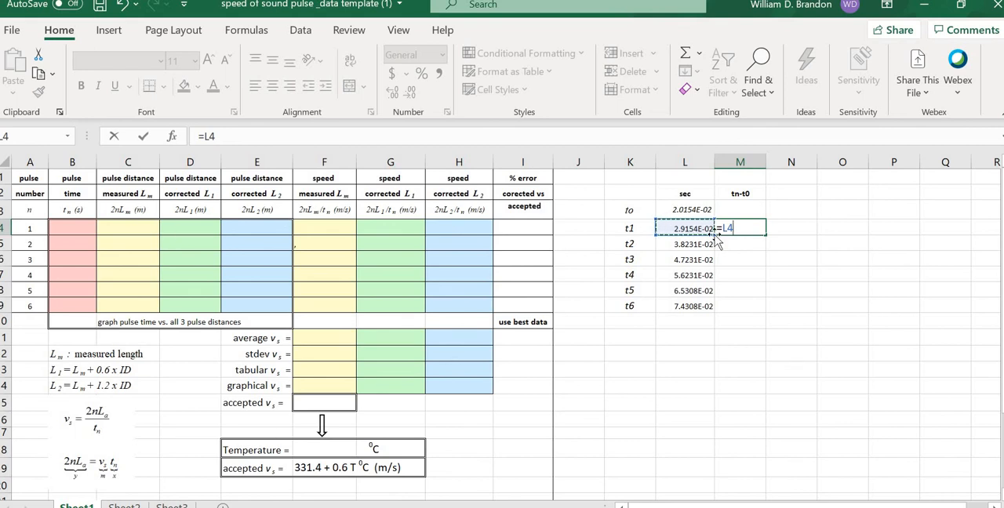
type("-")
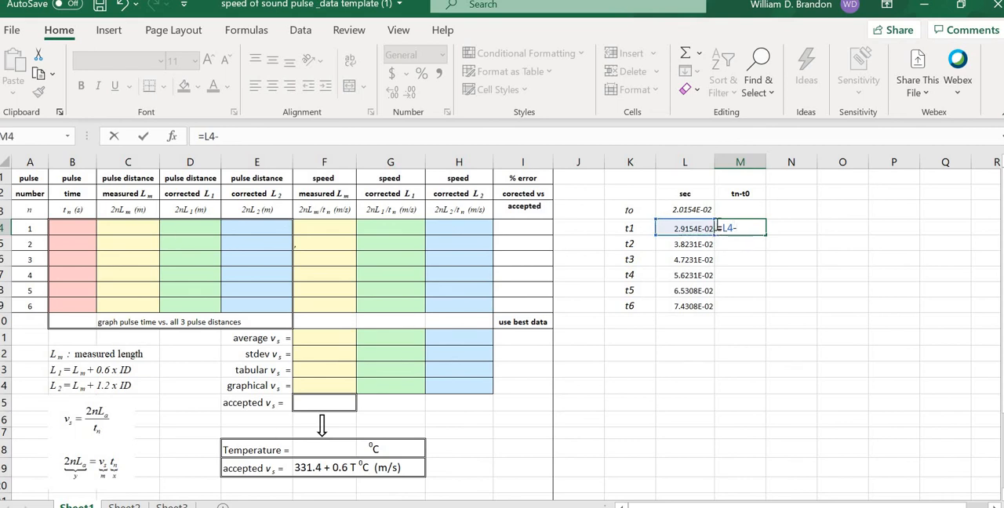
left_click(685, 209)
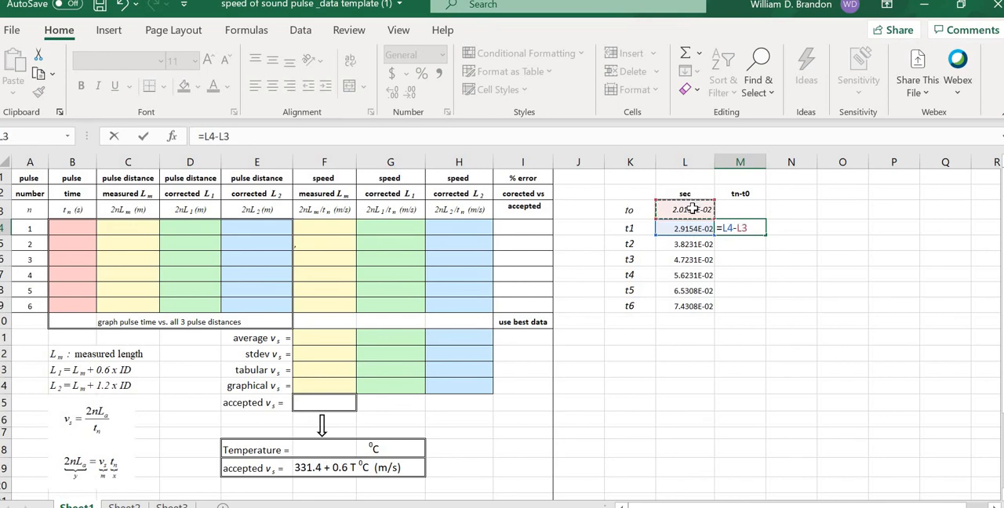
left_click(742, 228)
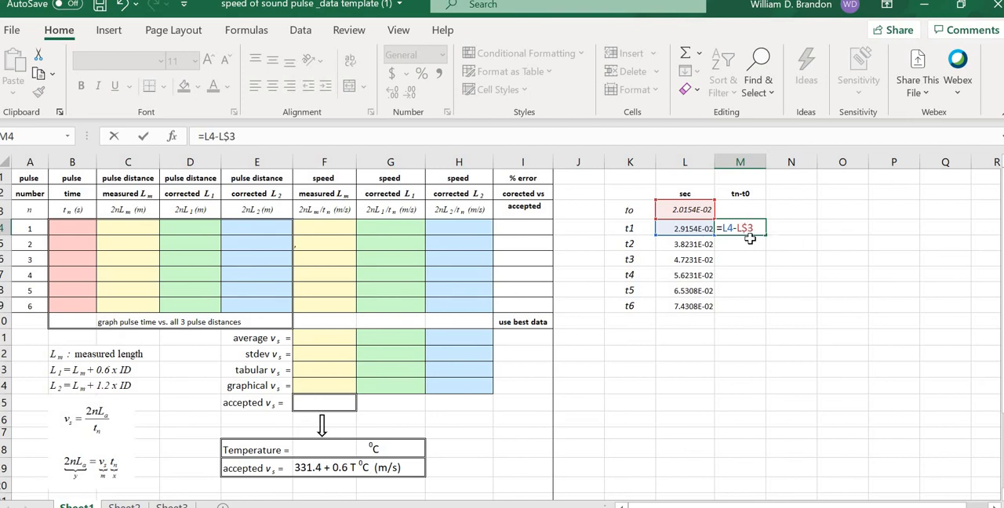
key("Tab")
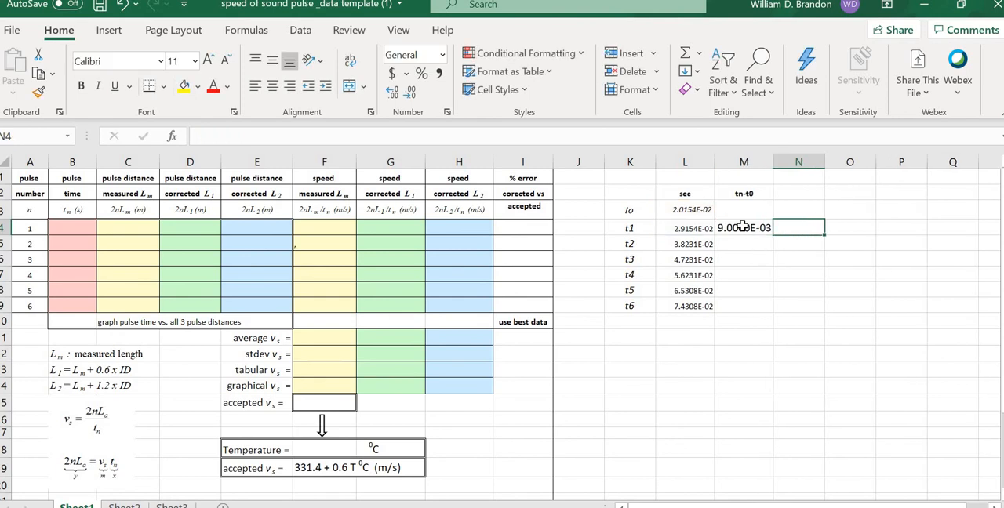
Step: Inspect the difference formula in M4 and the L4 and L3 cells it refers to
left_click(743, 226)
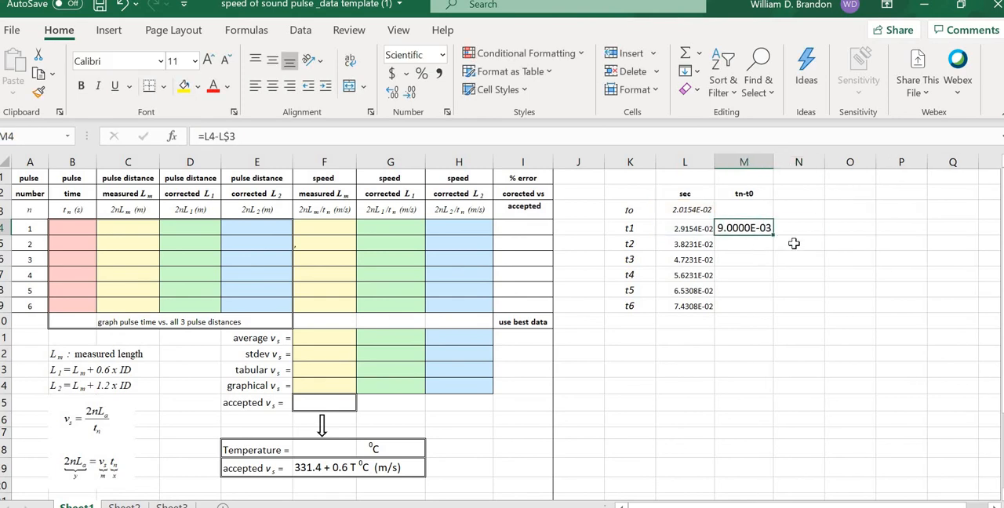
left_click(694, 229)
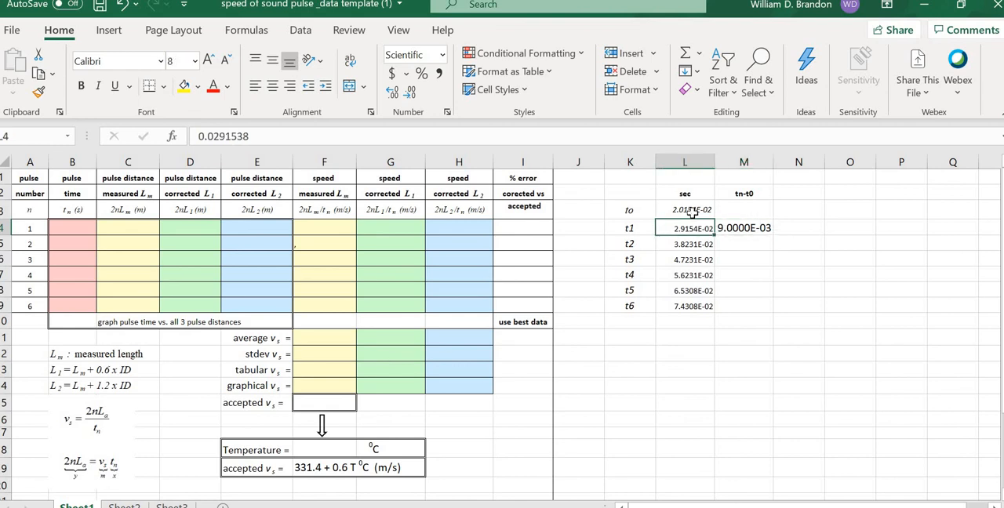
left_click(692, 212)
left_click(732, 228)
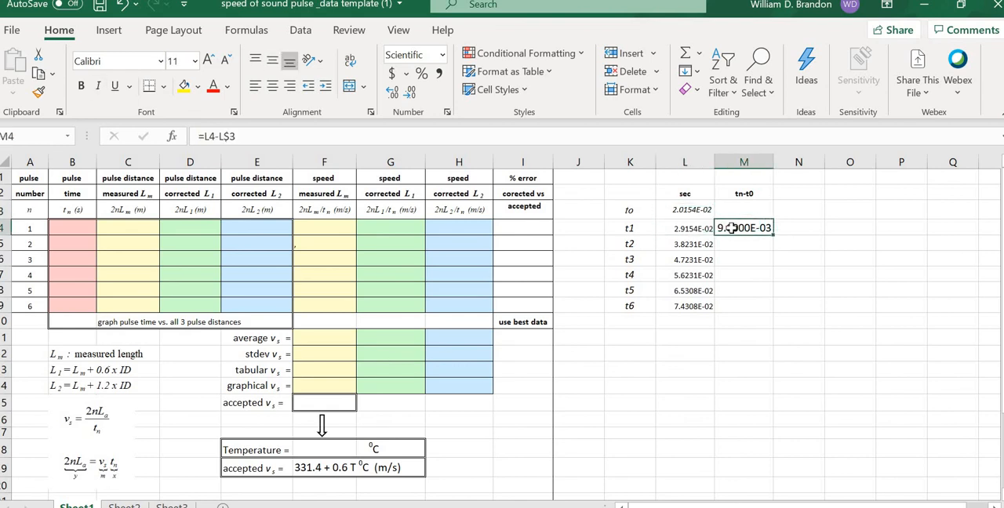
left_click(233, 135)
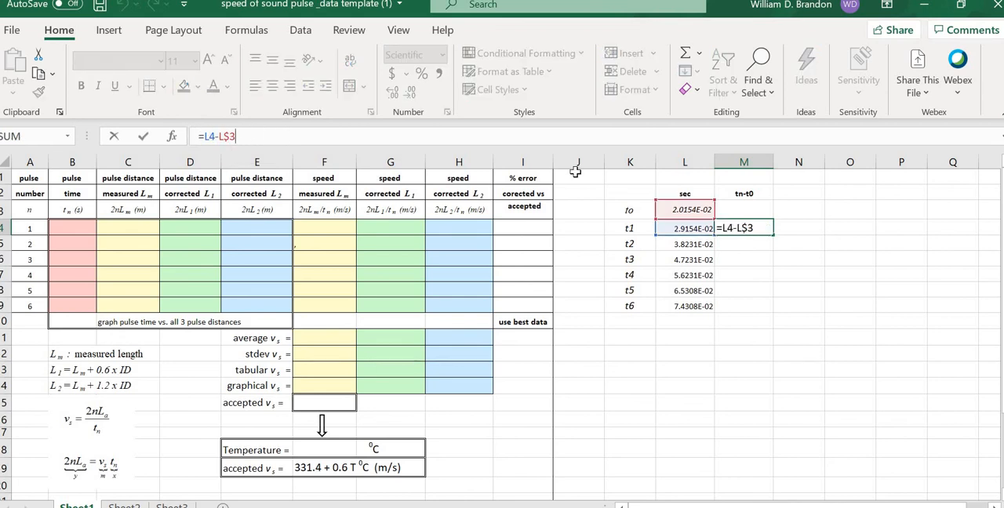
left_click(683, 209)
Step: Fill the difference formula from M4 down through M9 for times t2 to t6
left_click(747, 229)
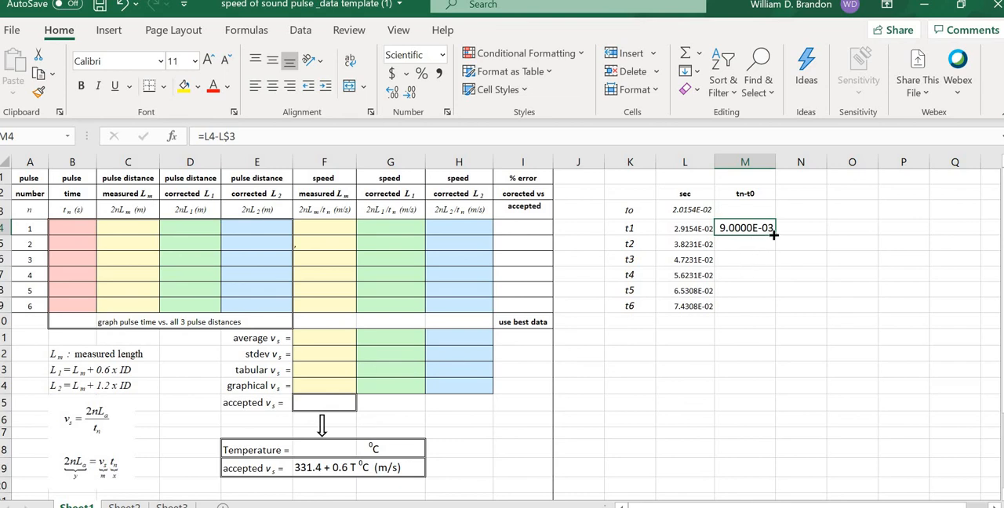
left_click_drag(773, 234, 775, 311)
left_click(859, 309)
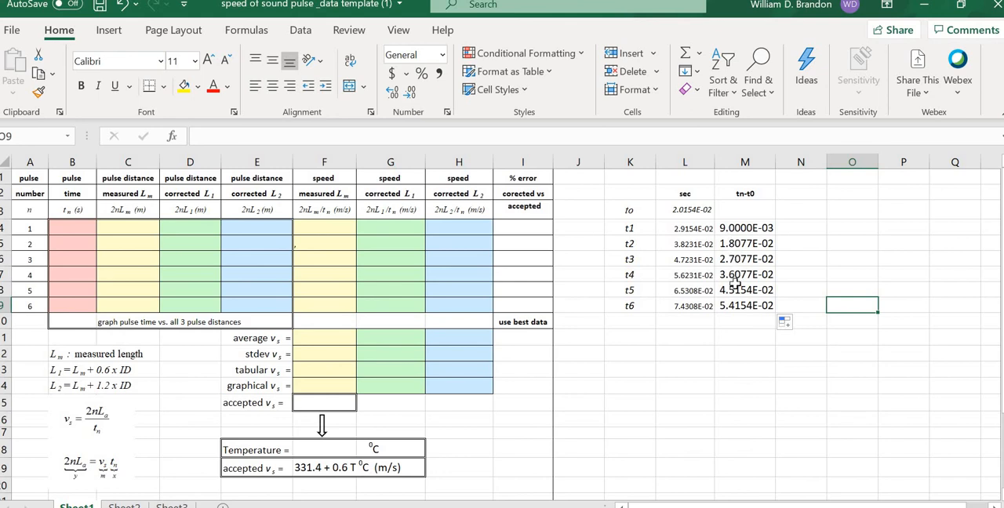
left_click(824, 272)
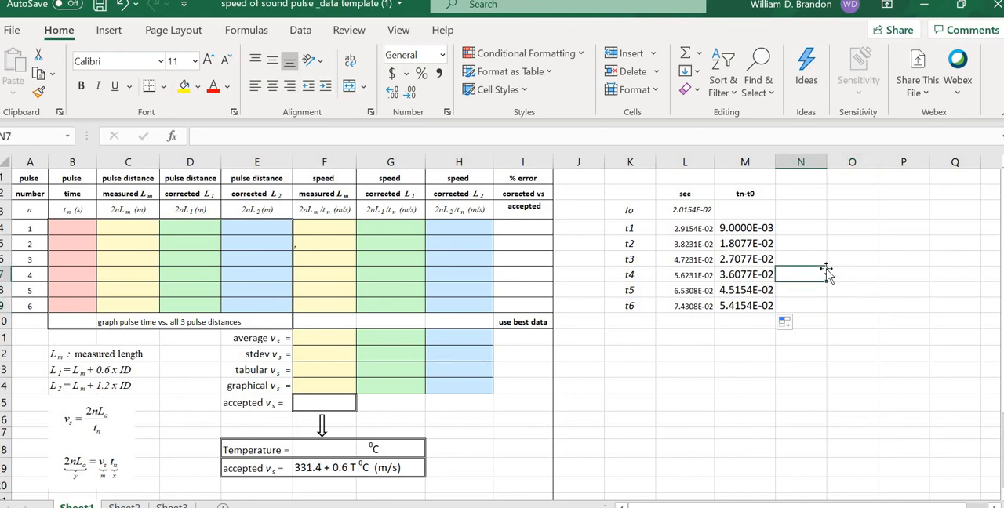
Step: Compare the formulas in M4 and M5 with the to time in L3, and check the empty pulse time cell B4
left_click(735, 227)
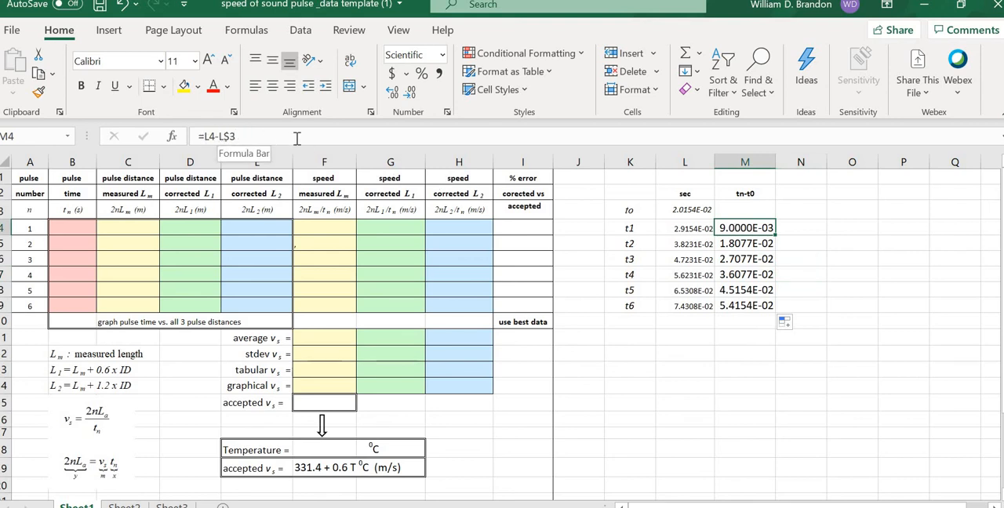
left_click(729, 244)
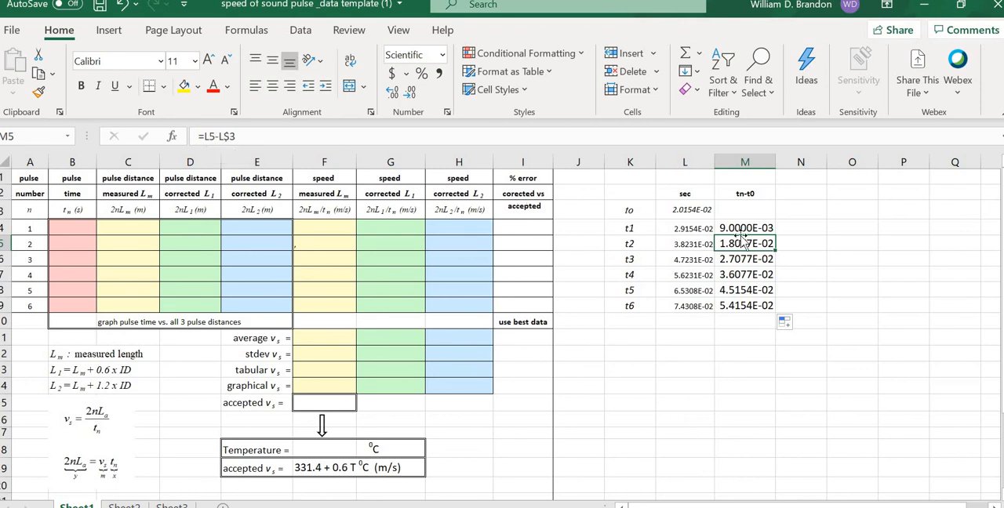
left_click(687, 210)
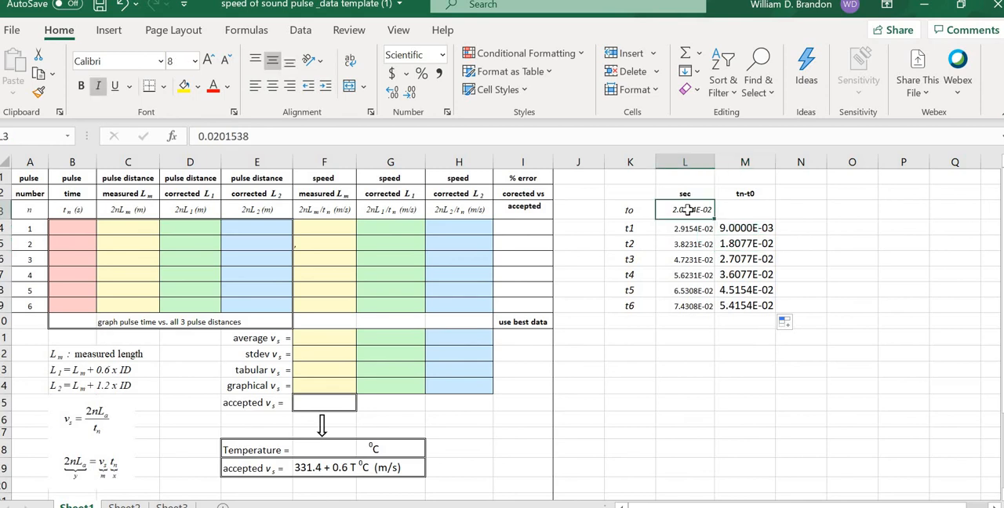
left_click(836, 228)
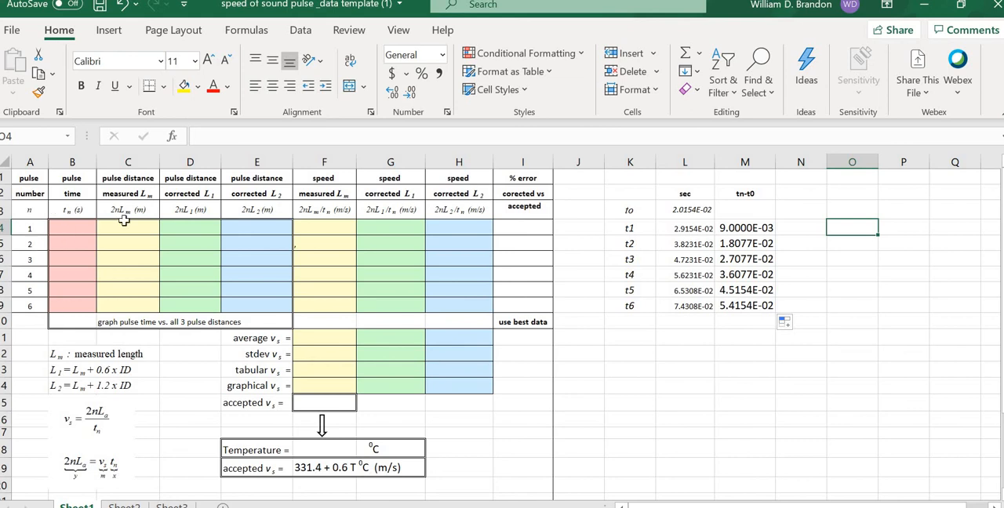
left_click(683, 209)
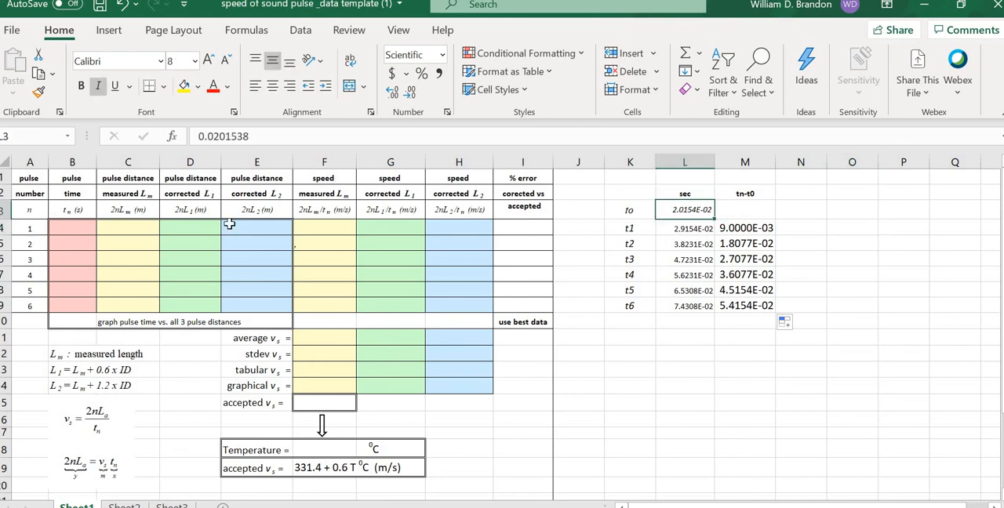
left_click(70, 229)
left_click(850, 262)
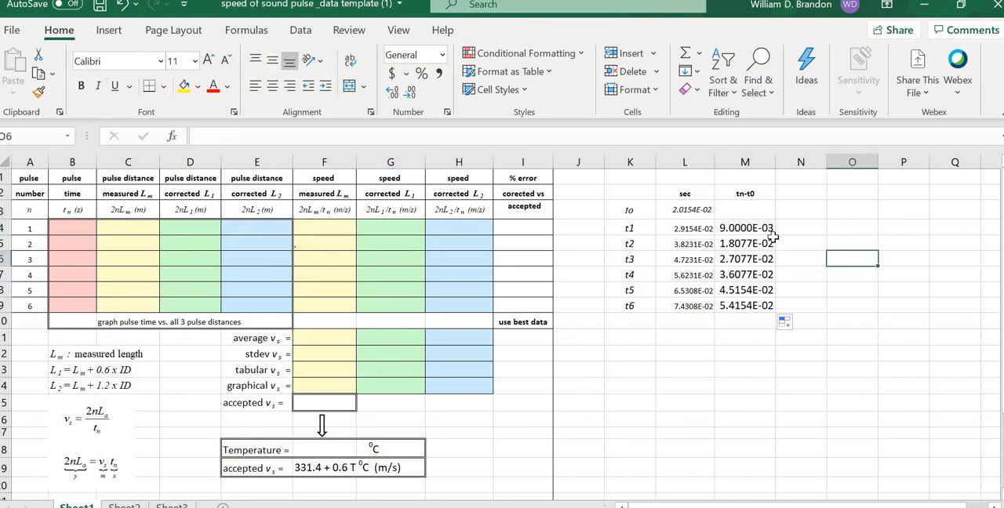
Step: Set the time differences in M4:M9 to font size 8
left_click_drag(745, 229, 747, 305)
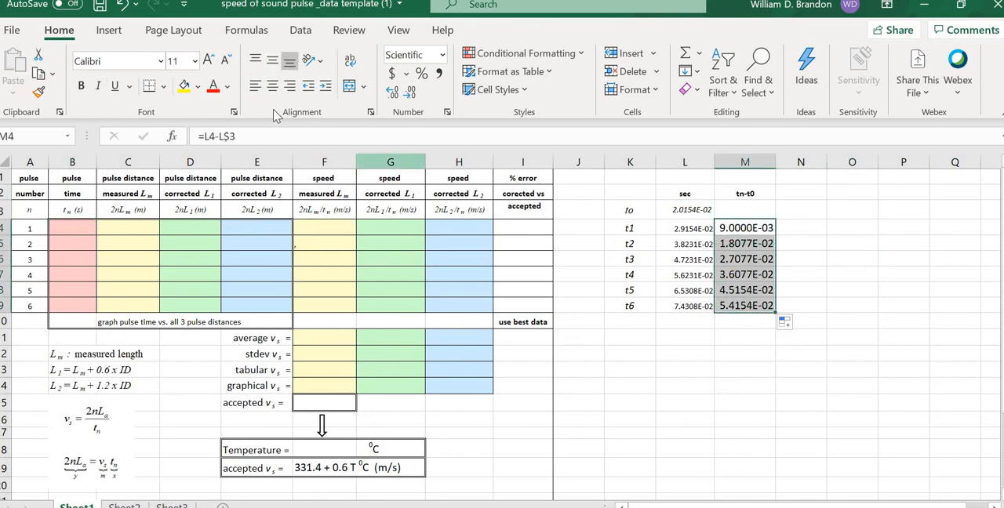
left_click(182, 61)
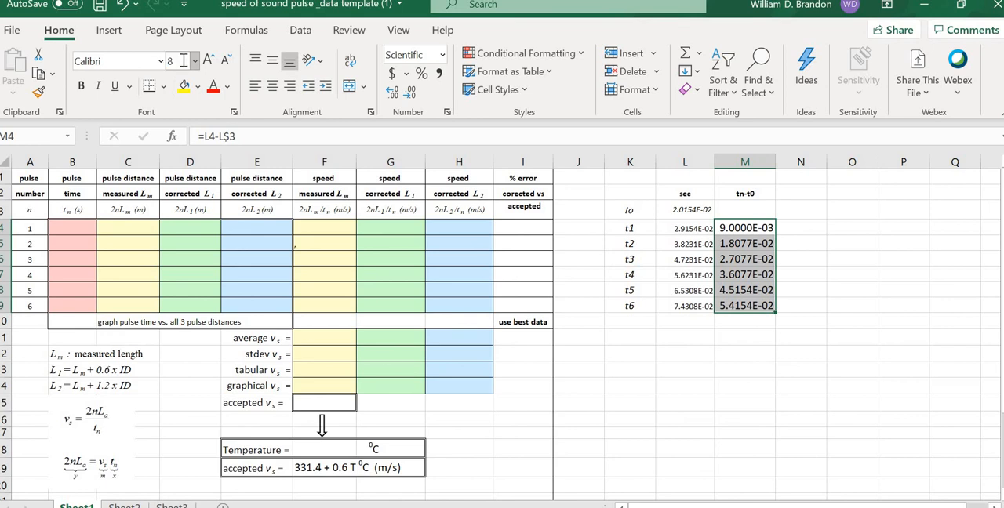
type("8")
key("Return")
left_click(897, 211)
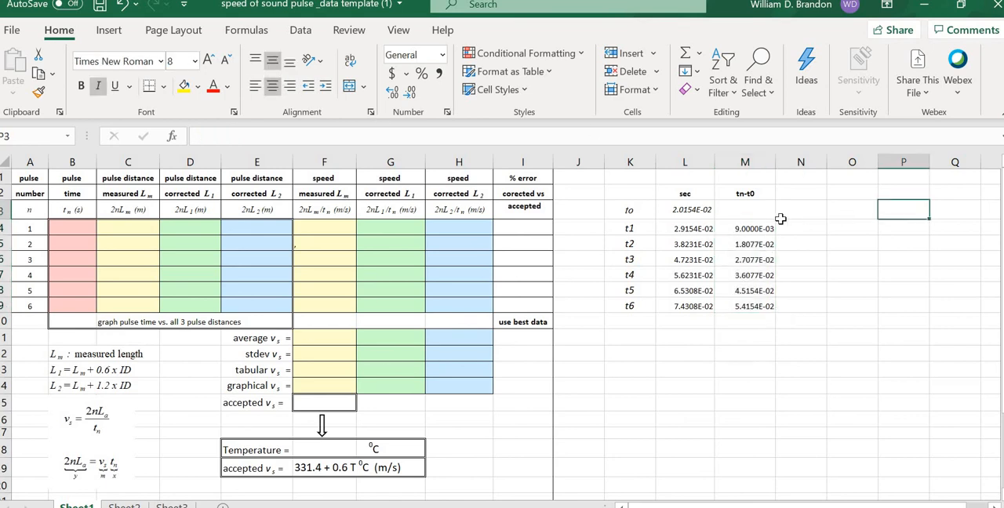
Step: Copy the time differences in M4:M9 and paste them as values only into the pulse time cells B4:B9
left_click_drag(752, 226, 753, 306)
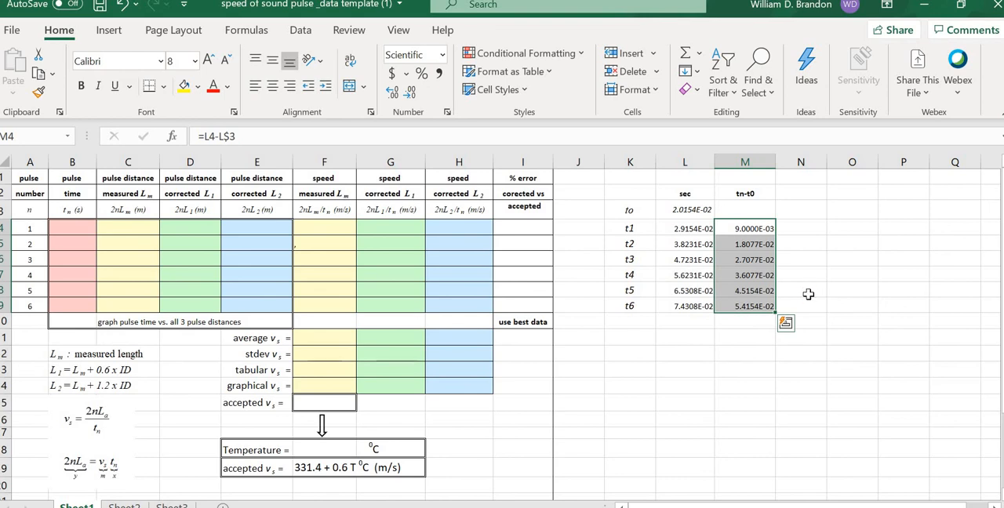
key("ctrl+c")
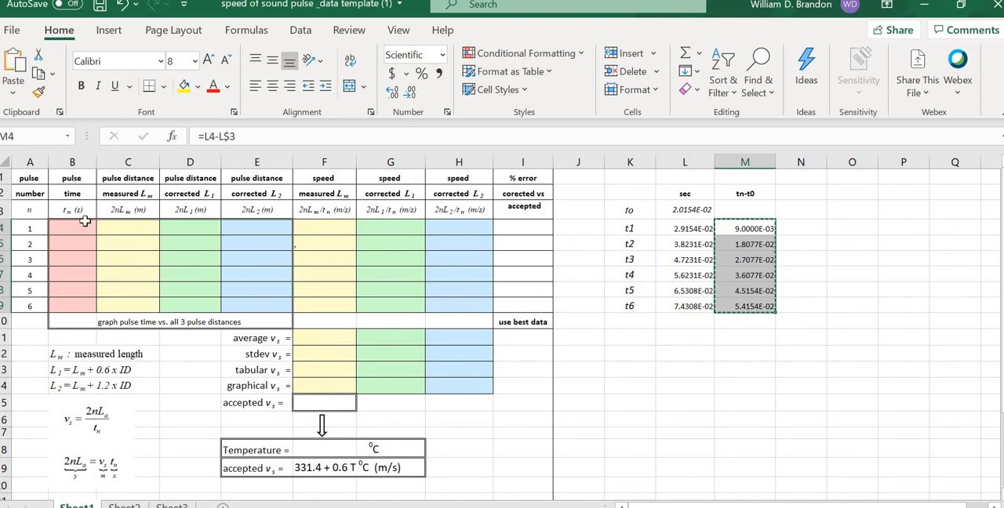
left_click_drag(76, 229, 78, 307)
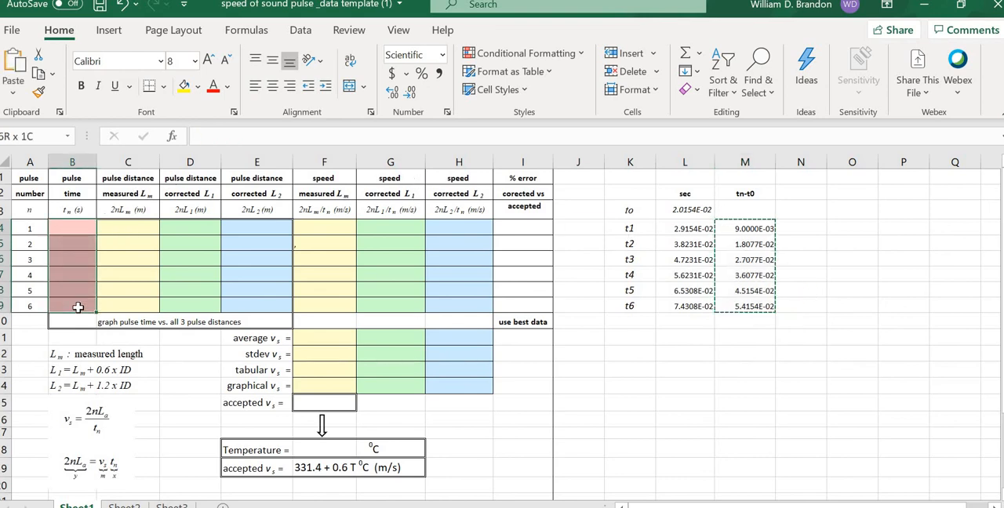
left_click(13, 92)
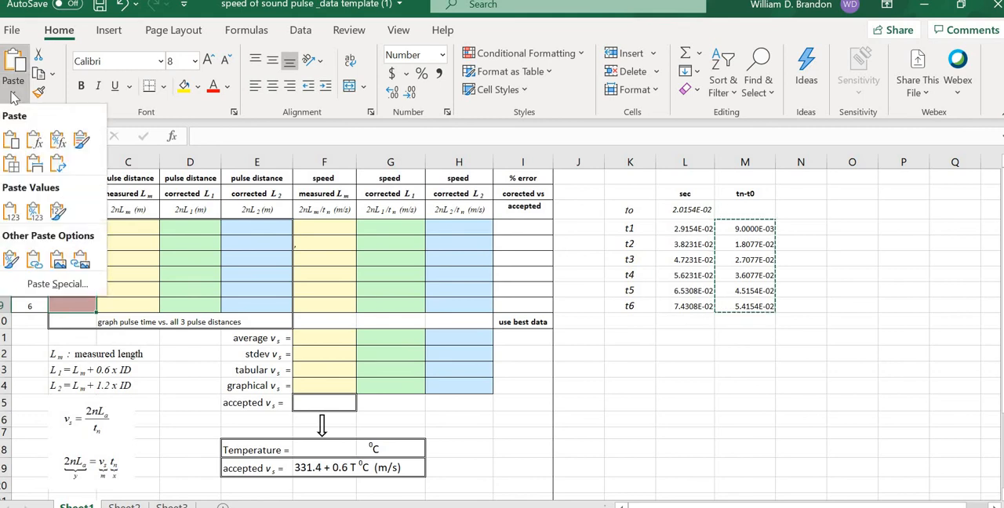
left_click(10, 212)
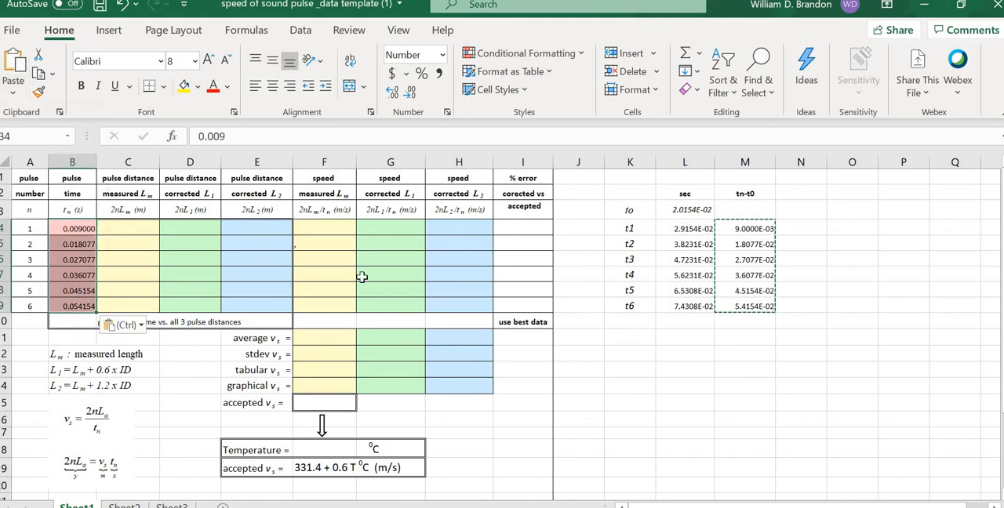
left_click(762, 365)
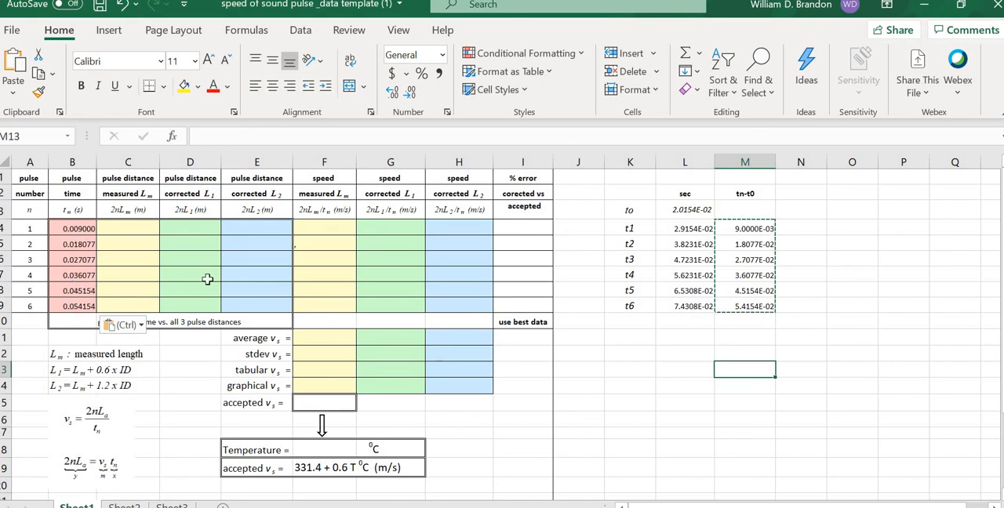
Step: Enter the length labels Lm, L1 and L2 in cells K11 to K13 below the time data
left_click(659, 358)
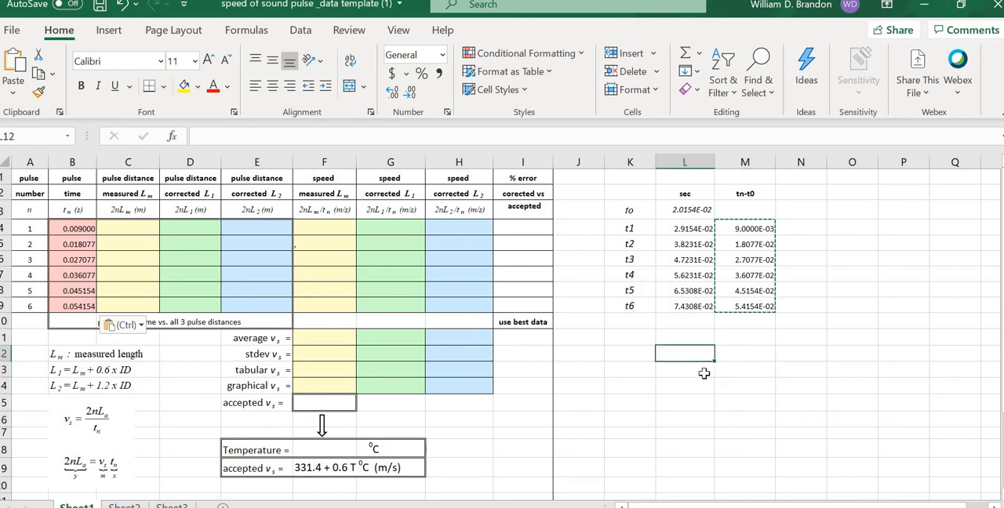
left_click(703, 373)
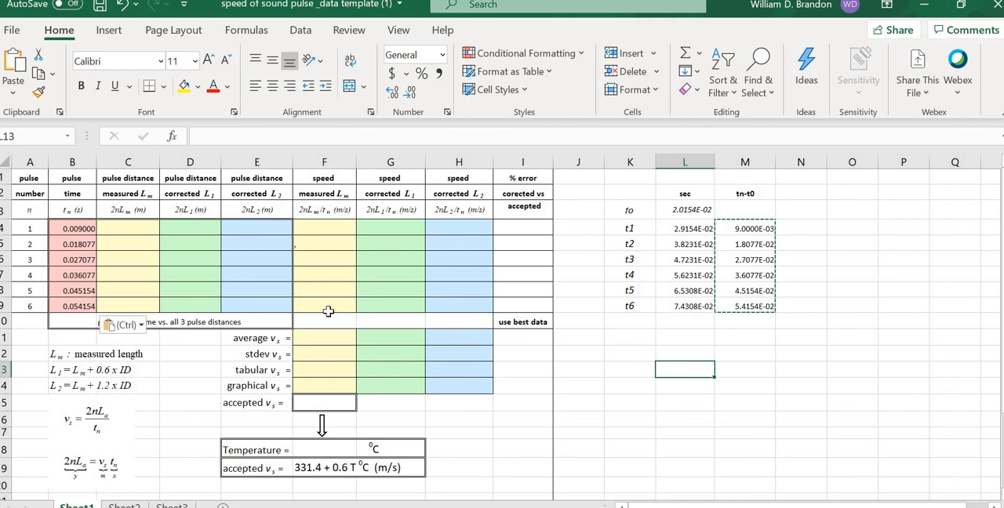
left_click(88, 400)
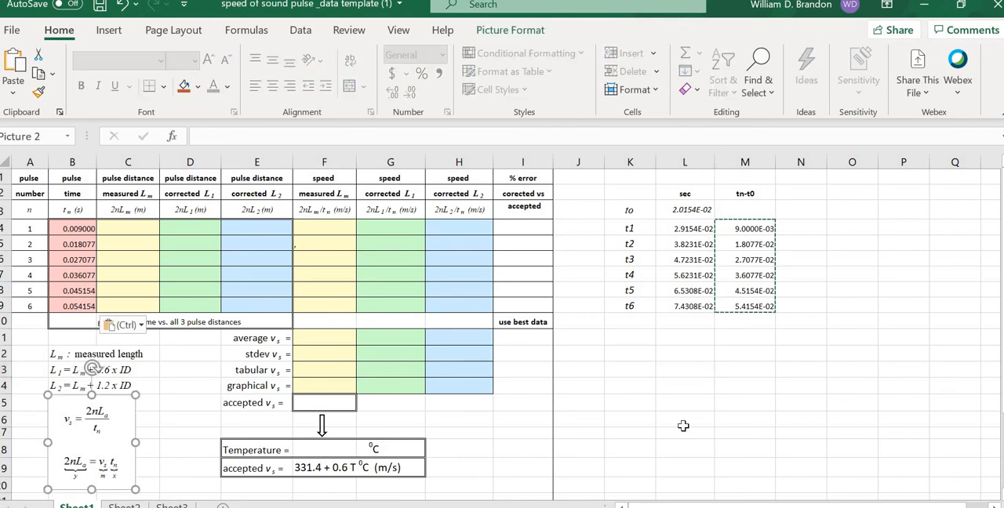
left_click(616, 338)
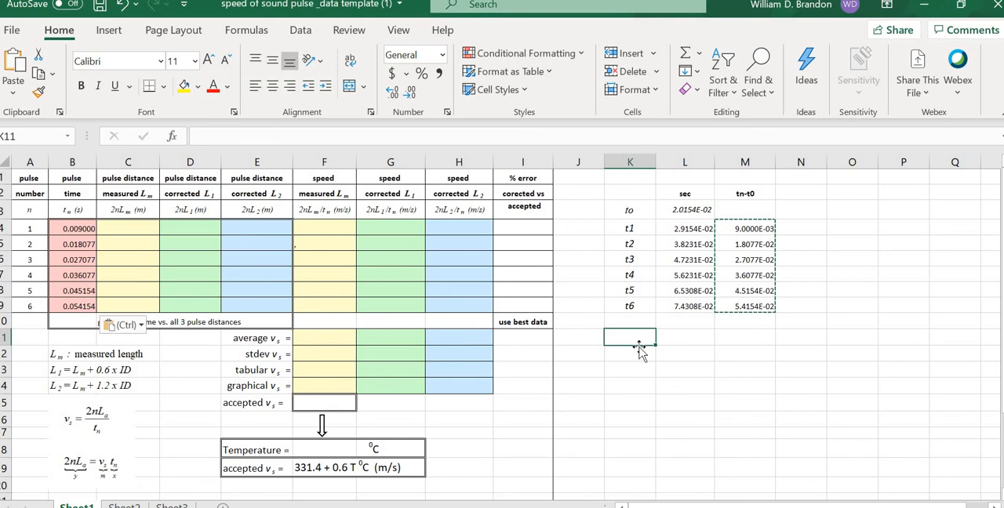
type("L")
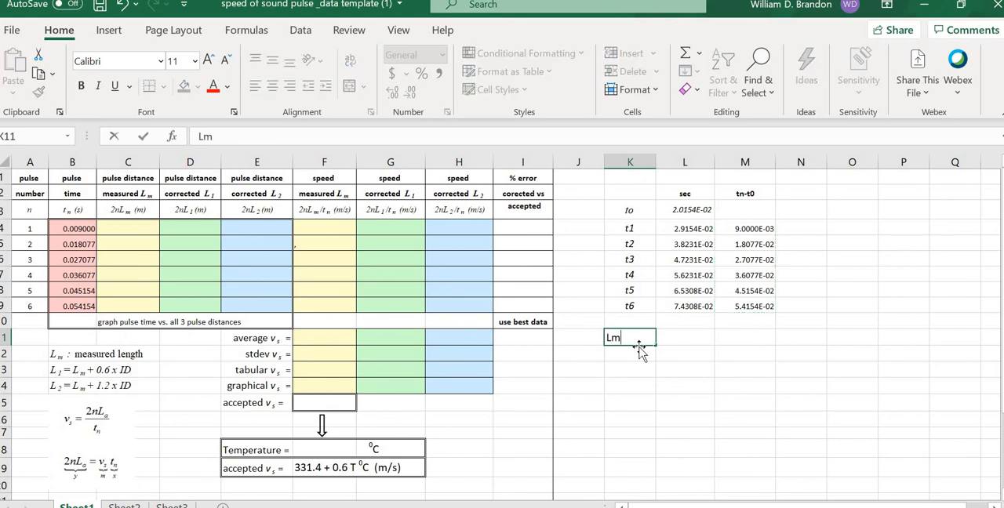
type("m")
key("Return")
type("L1")
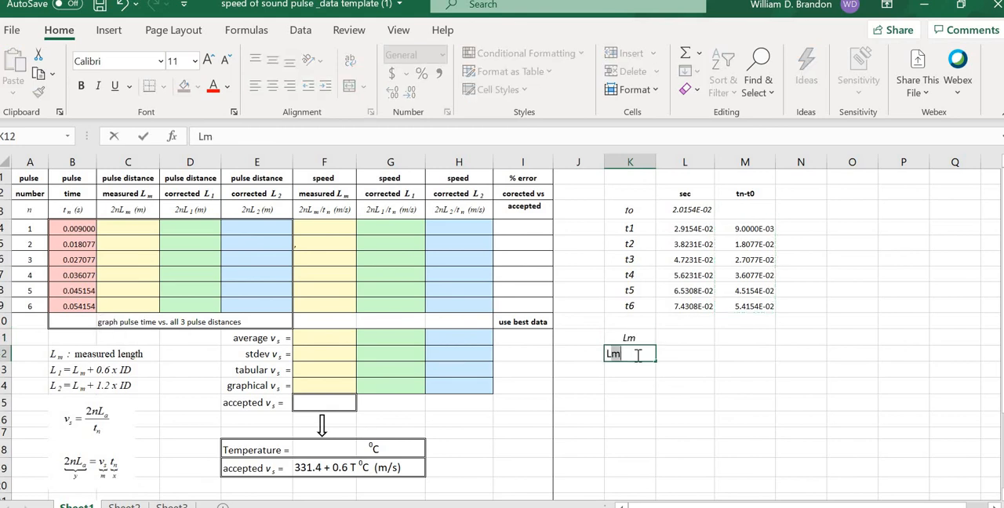
key("Return")
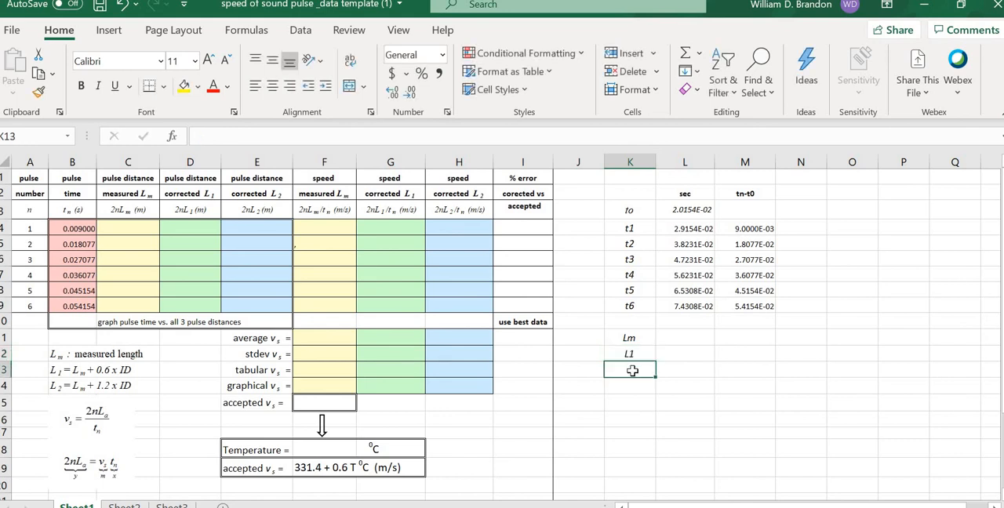
type("L2")
key("Return")
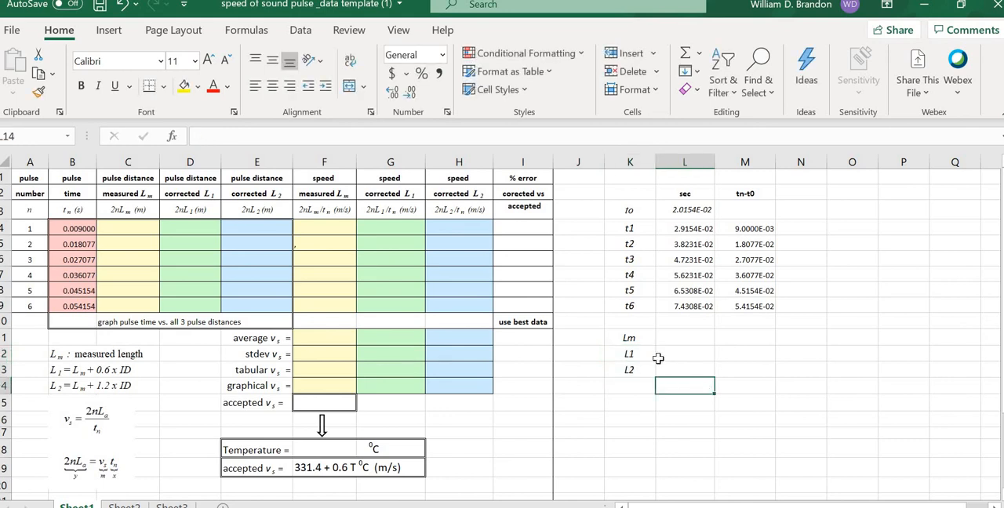
Step: Format the 2 of the L2 label in K13 as subscript
left_click(634, 370)
double_click(634, 370)
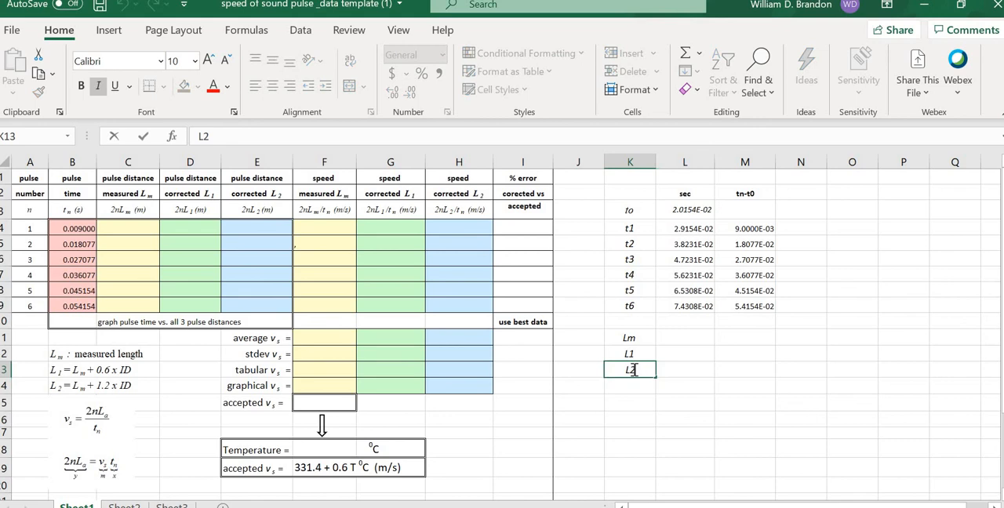
left_click(234, 113)
left_click(92, 292)
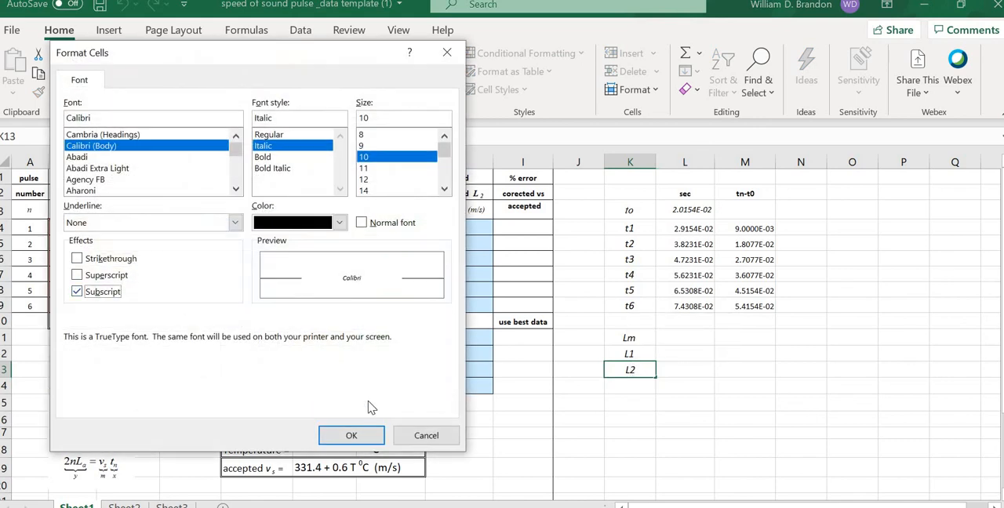
left_click(365, 436)
left_click(793, 436)
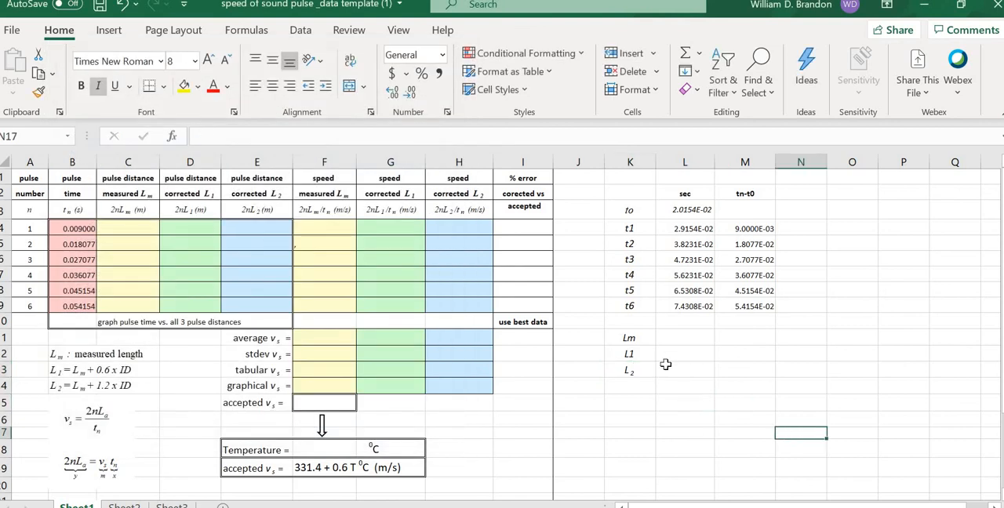
Step: Set the font of the length labels in K11:K13 to Times New Roman
left_click_drag(637, 338, 665, 384)
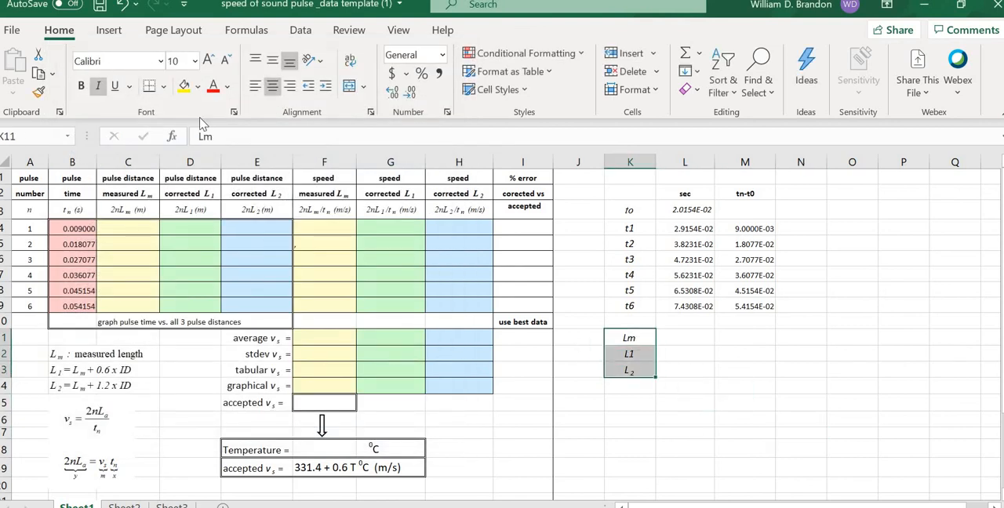
left_click(160, 61)
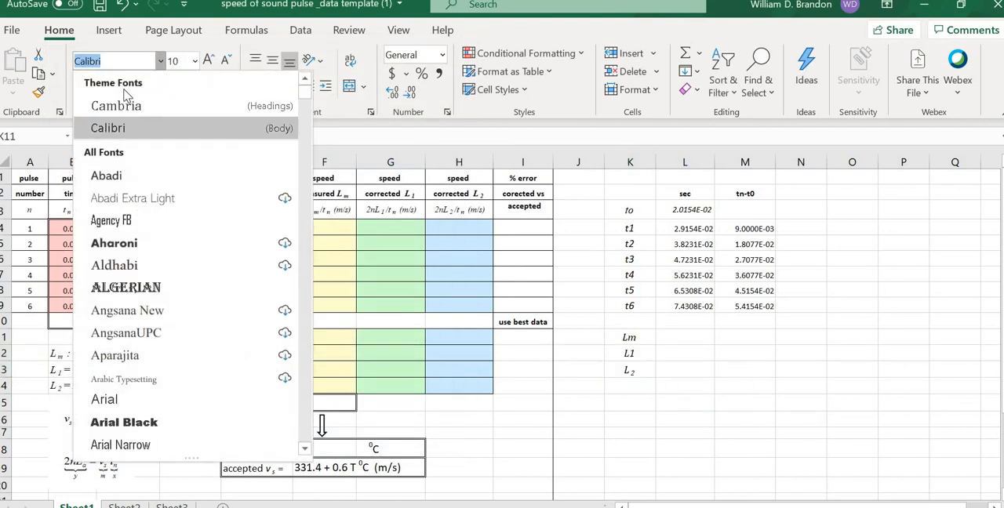
type("Times New Roman")
key("Return")
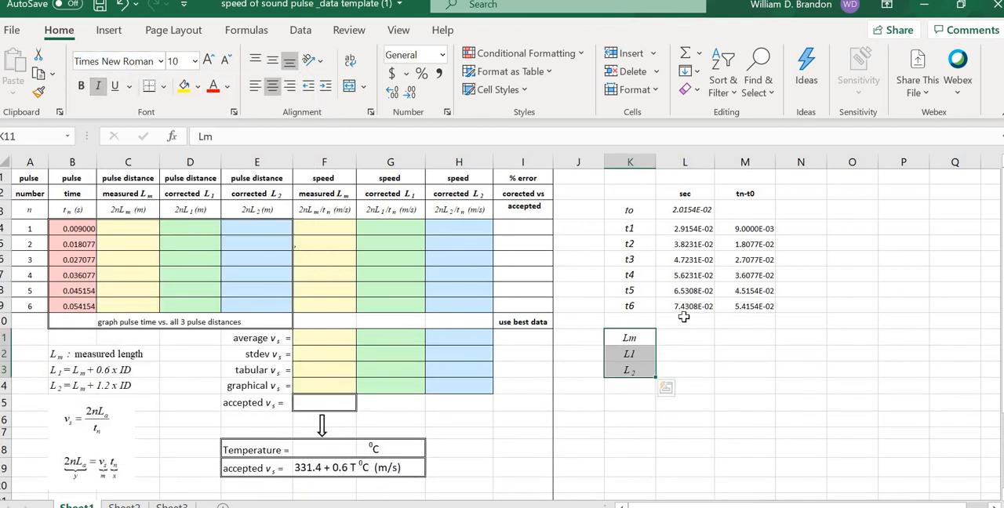
left_click(666, 386)
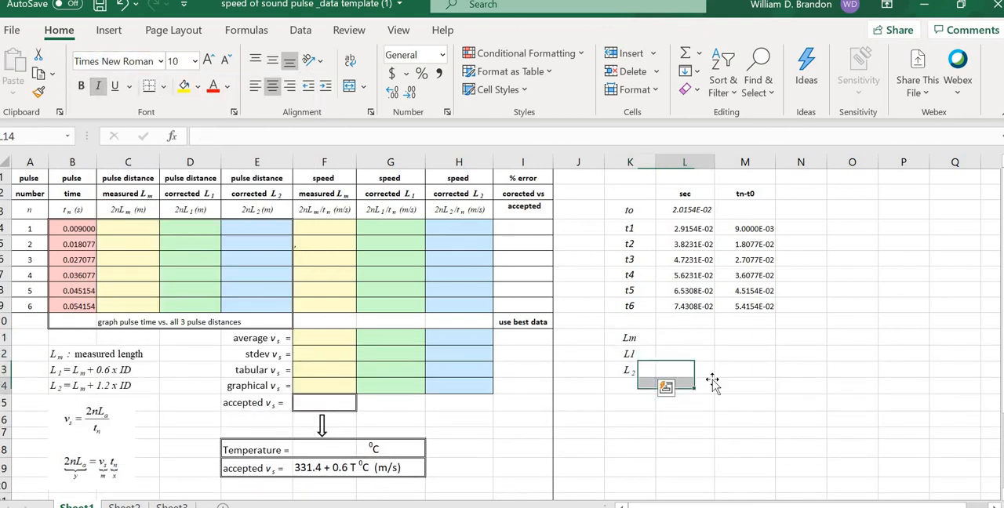
Step: Enter 1.53 as the measured length Lm in L11 and the unit heading m above it in L10
left_click(679, 339)
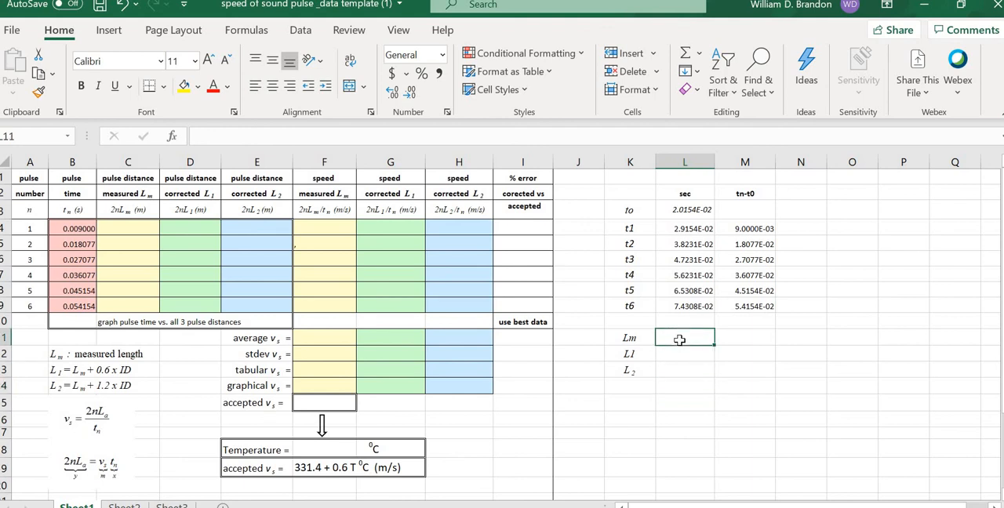
left_click(751, 350)
left_click(683, 340)
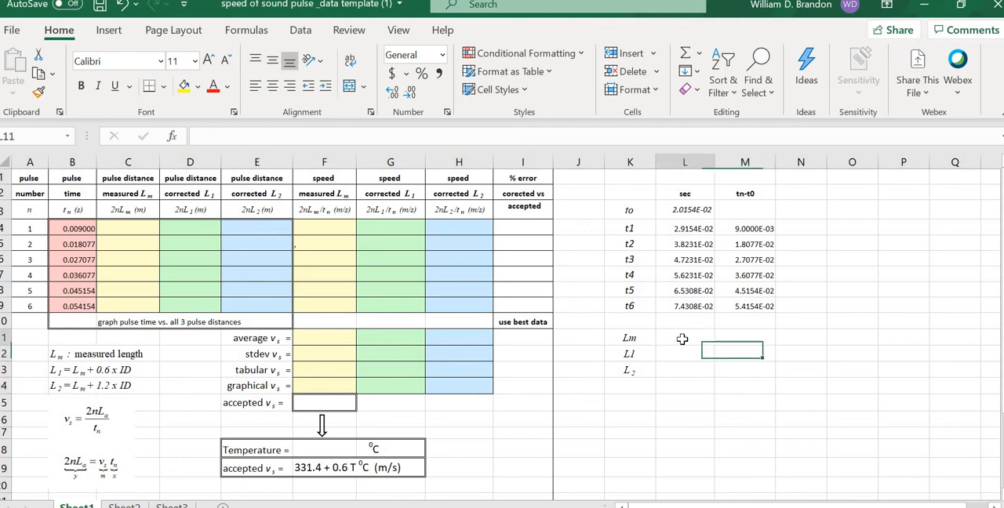
left_click(621, 337)
left_click(692, 338)
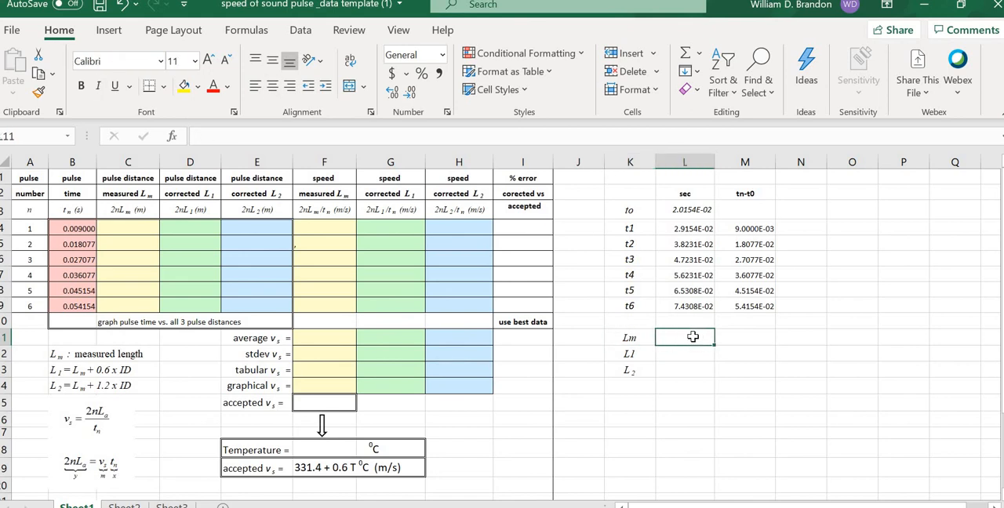
type("1.530")
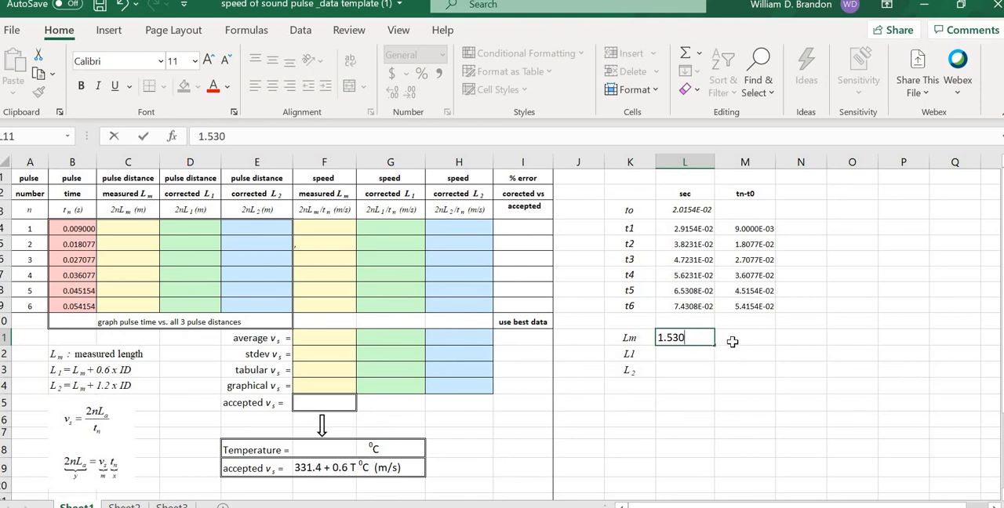
left_click(730, 342)
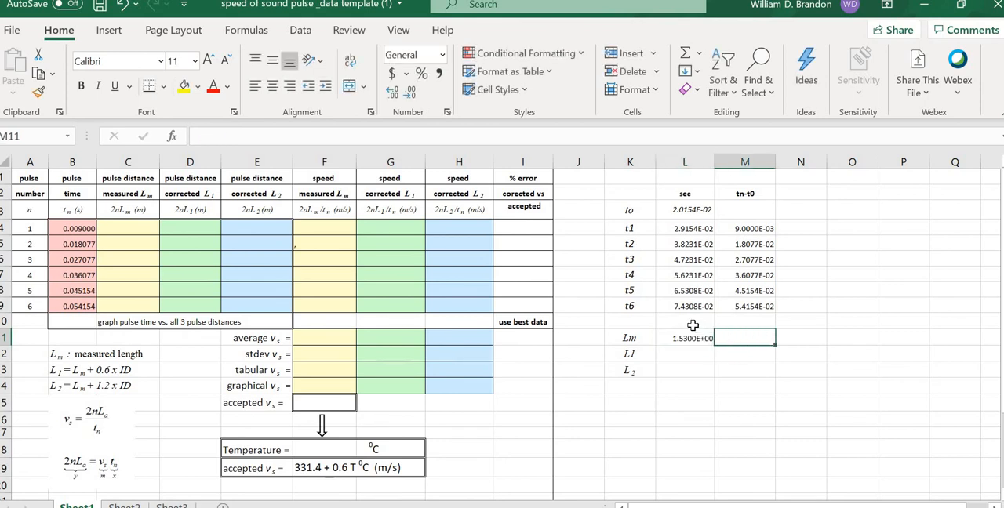
left_click(689, 323)
type("m")
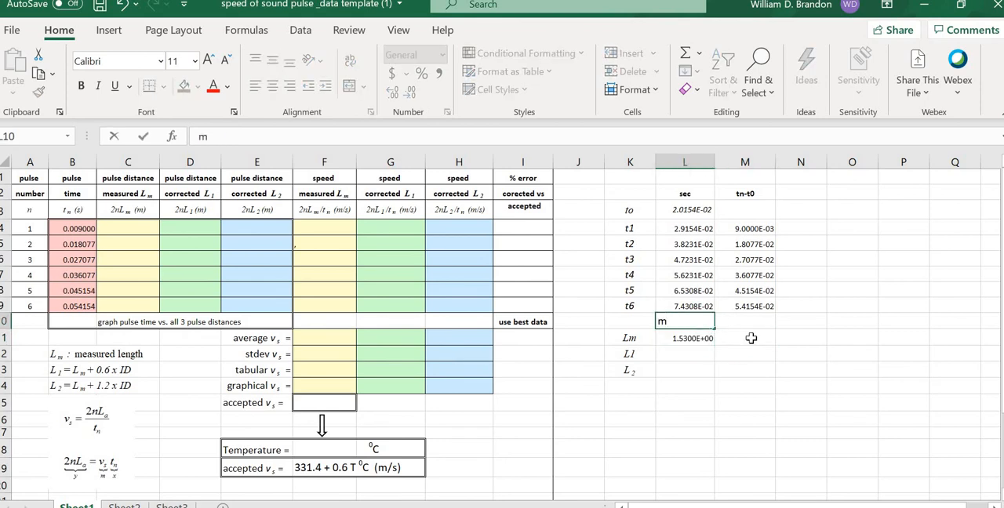
left_click(749, 338)
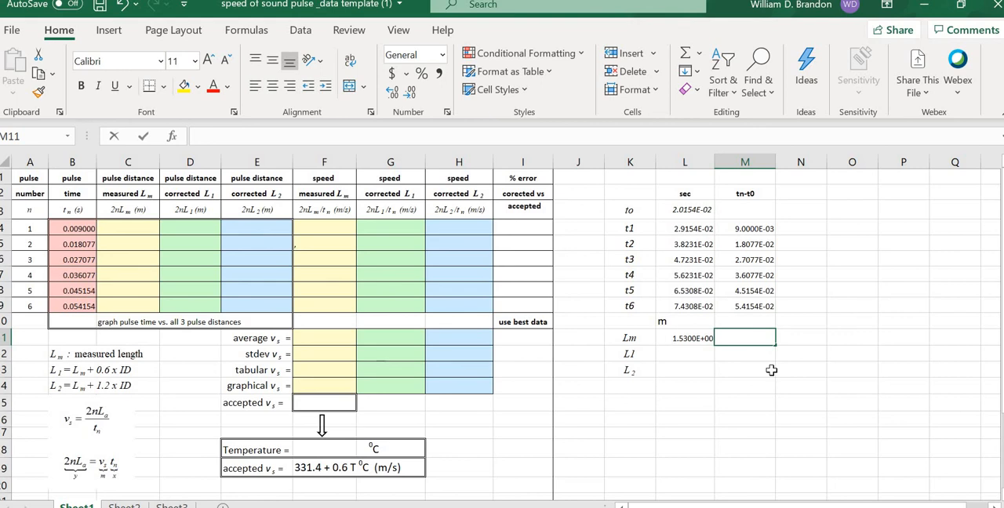
Step: Format the length cells L11:L13 as Number with 3 decimal places
left_click_drag(690, 342, 691, 370)
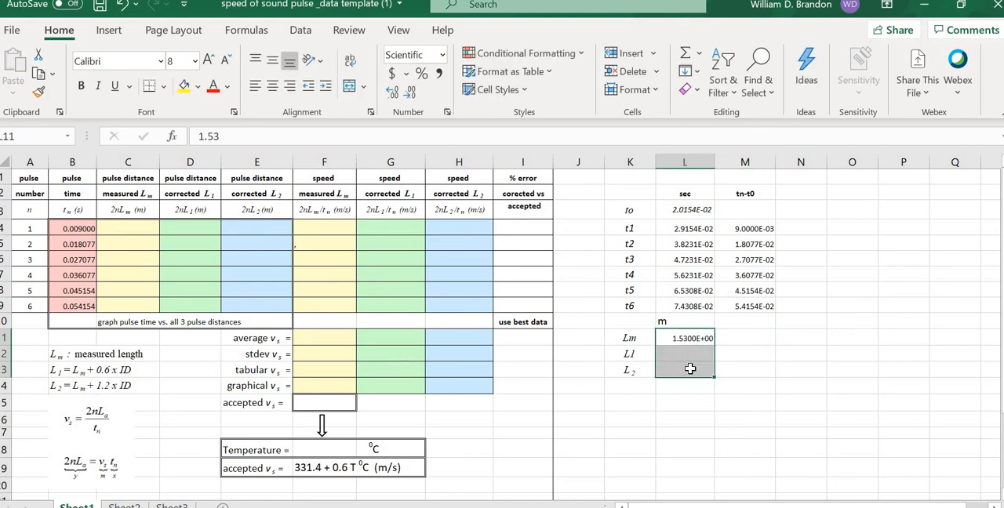
right_click(692, 373)
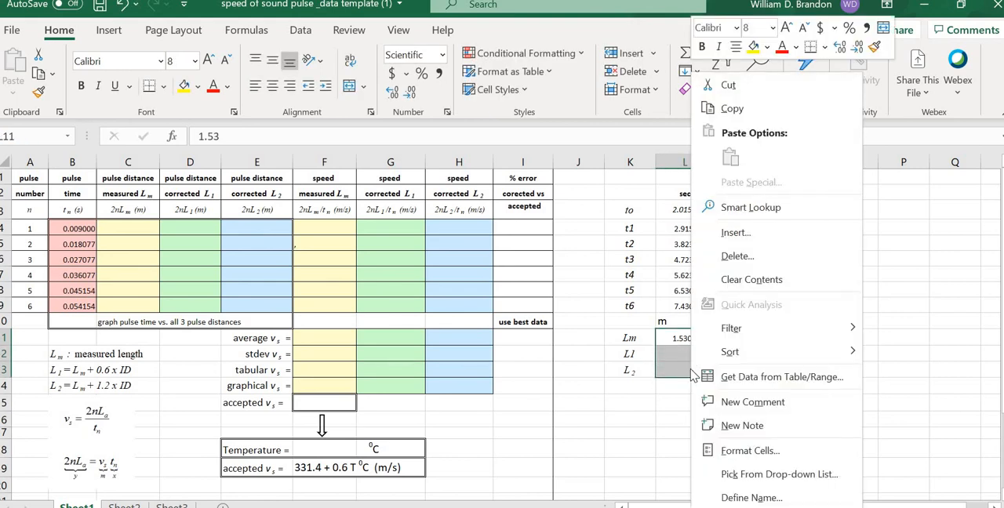
left_click(731, 454)
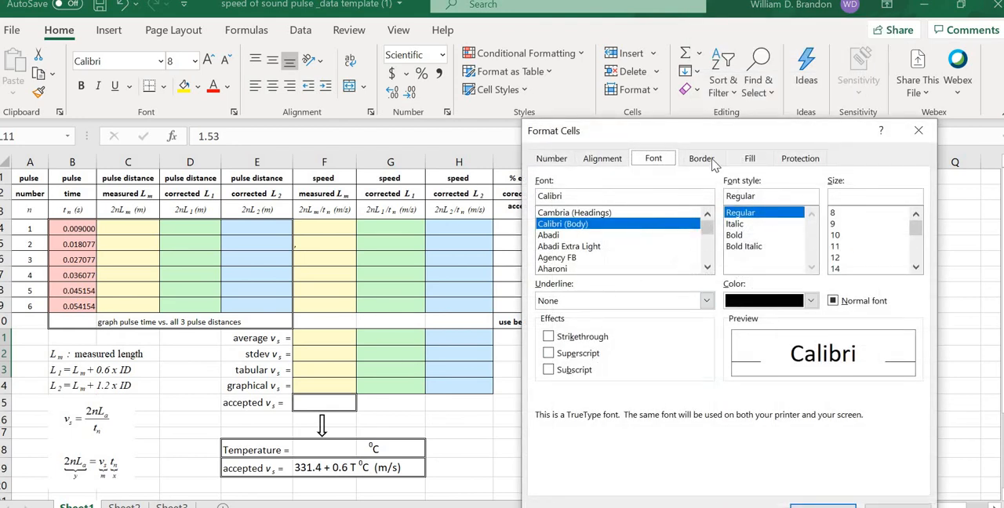
left_click(554, 159)
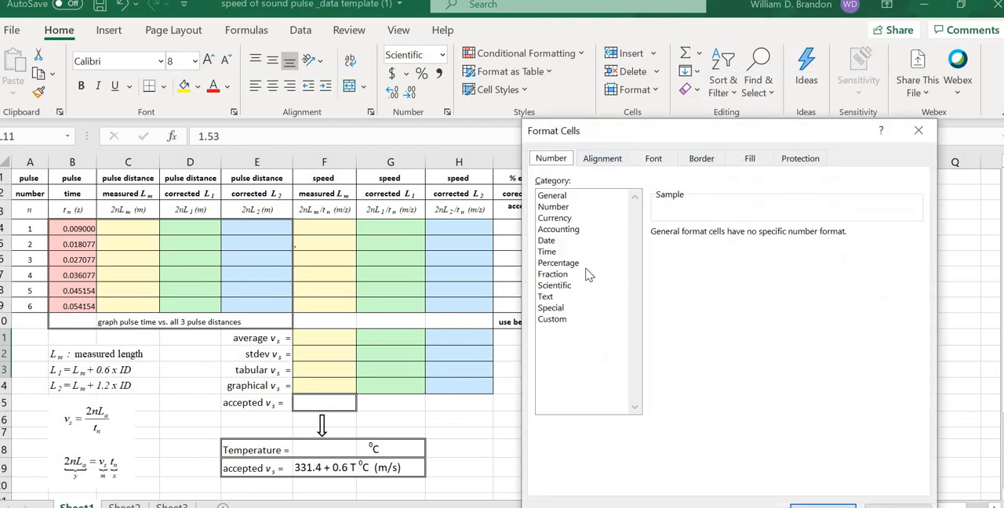
left_click(554, 207)
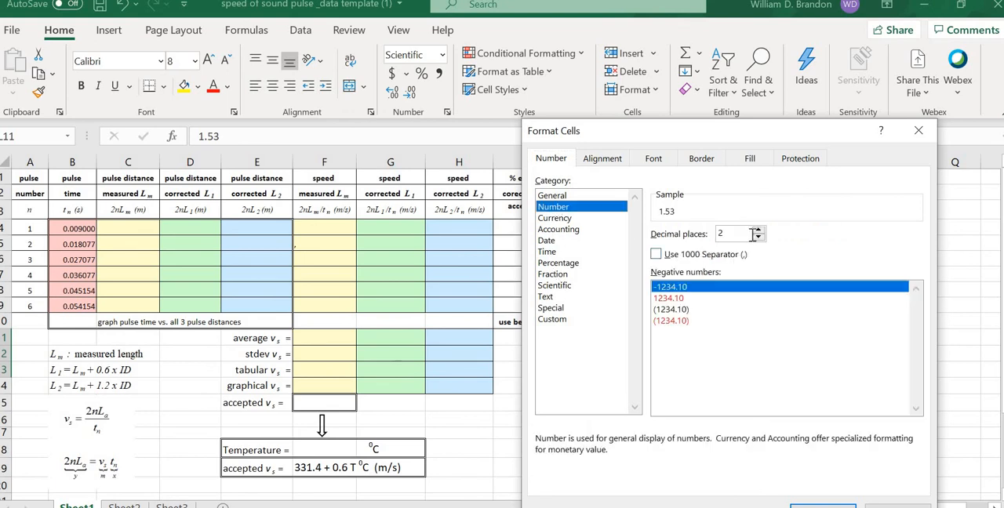
left_click(758, 231)
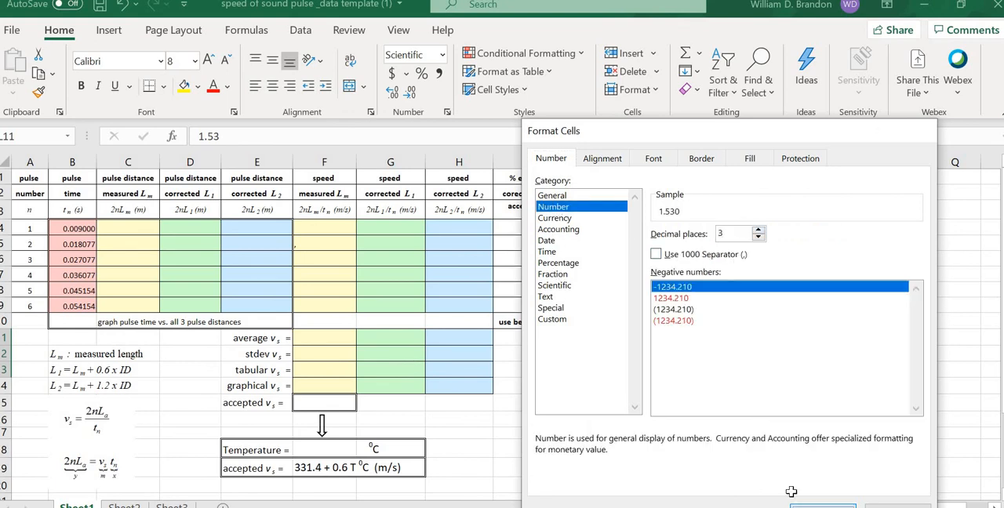
left_click(820, 505)
left_click(779, 447)
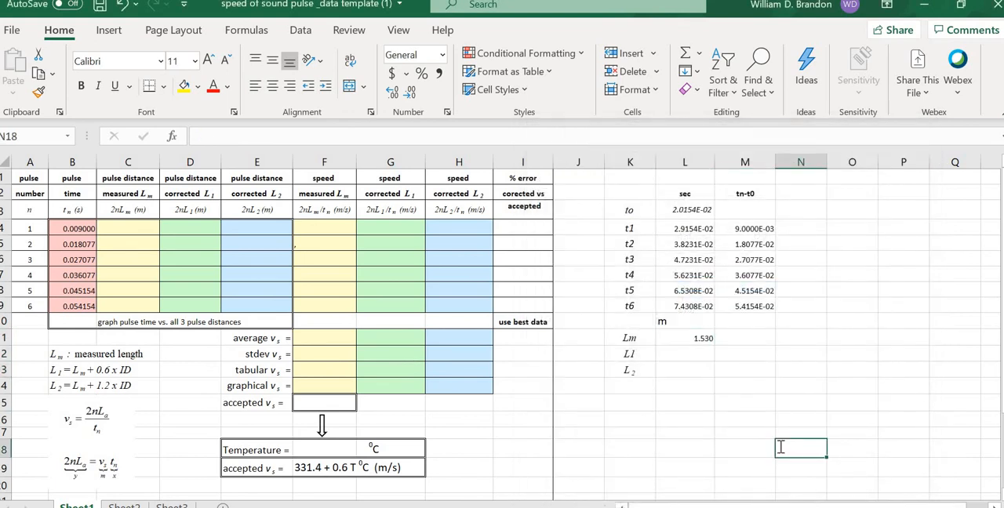
left_click(764, 374)
left_click(694, 352)
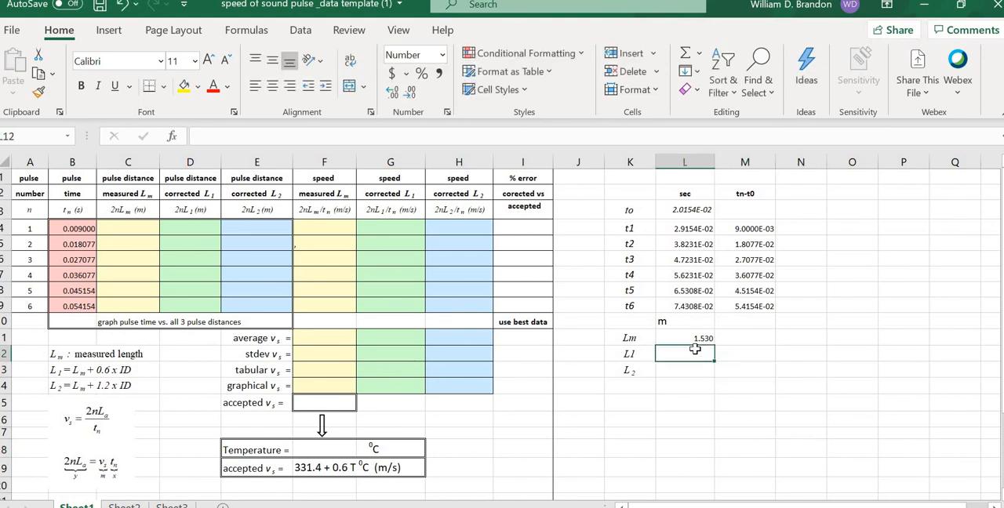
left_click(695, 339)
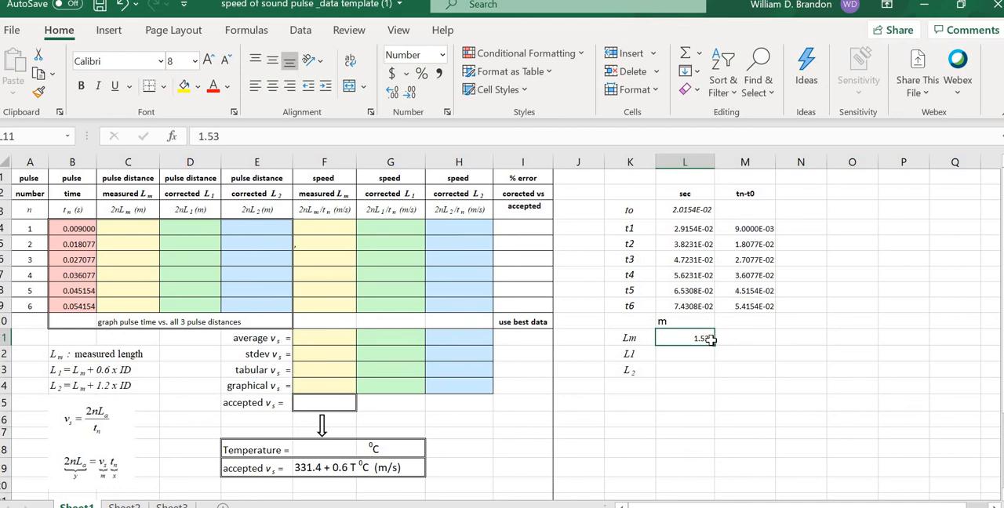
left_click(738, 358)
left_click(693, 353)
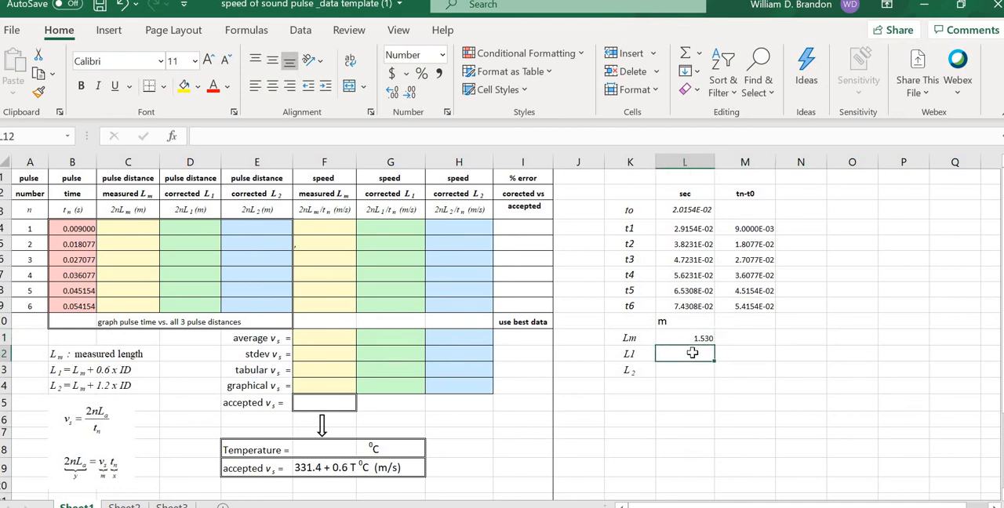
left_click(792, 364)
left_click(699, 356)
left_click(728, 356)
left_click(702, 356)
left_click(804, 354)
left_click(696, 353)
left_click(749, 353)
left_click(698, 353)
left_click(61, 370)
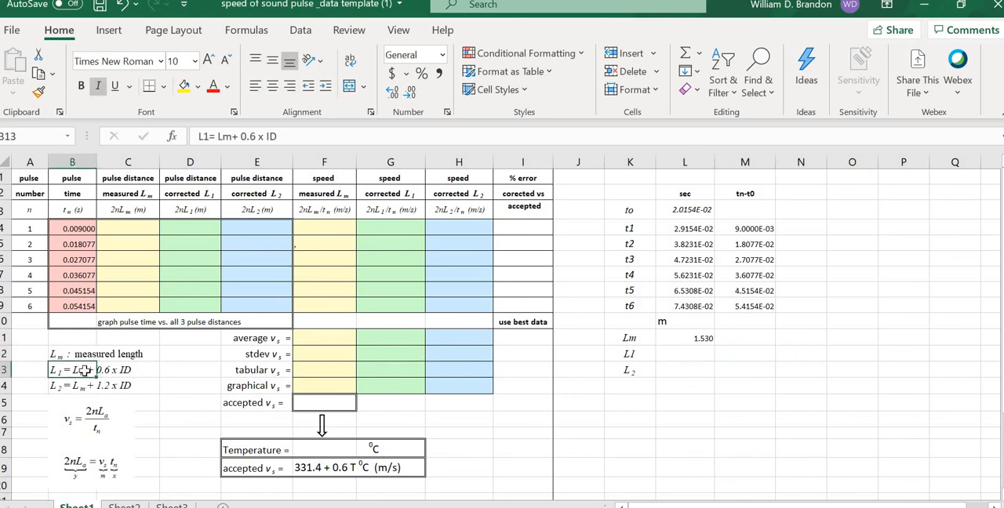
left_click(651, 424)
Step: Enter the corrected length L1 in L12 with the formula =L$11+0.6*0.04
left_click(687, 355)
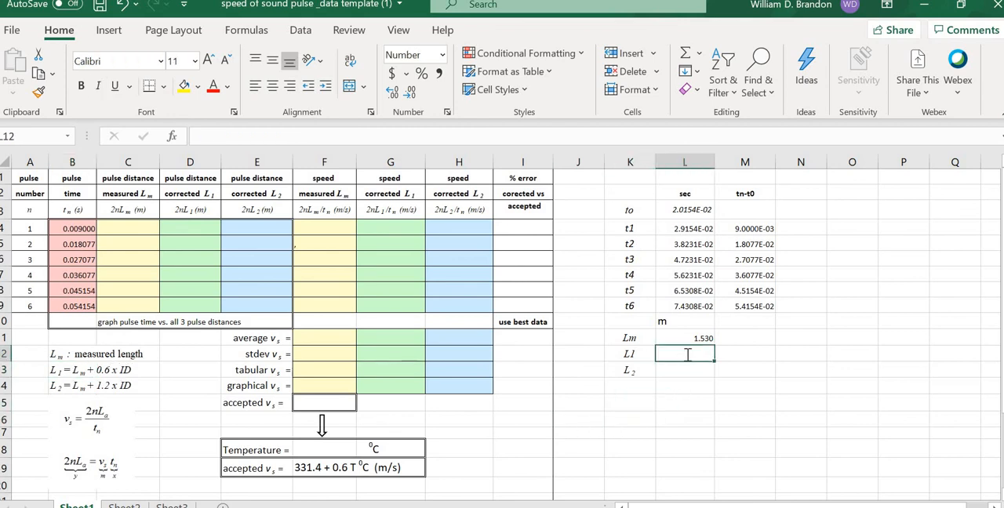
type("=")
left_click(699, 338)
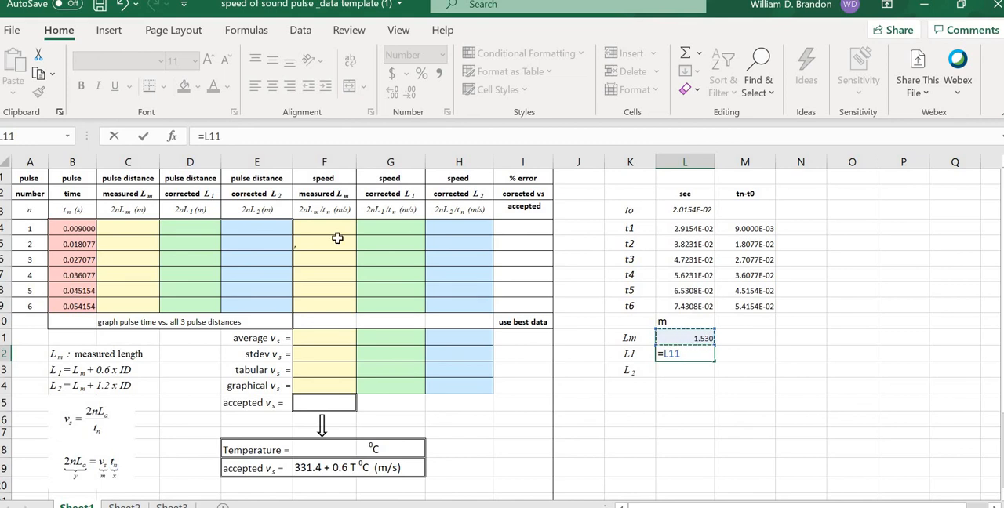
left_click(208, 137)
type("$11+0.6*0.04")
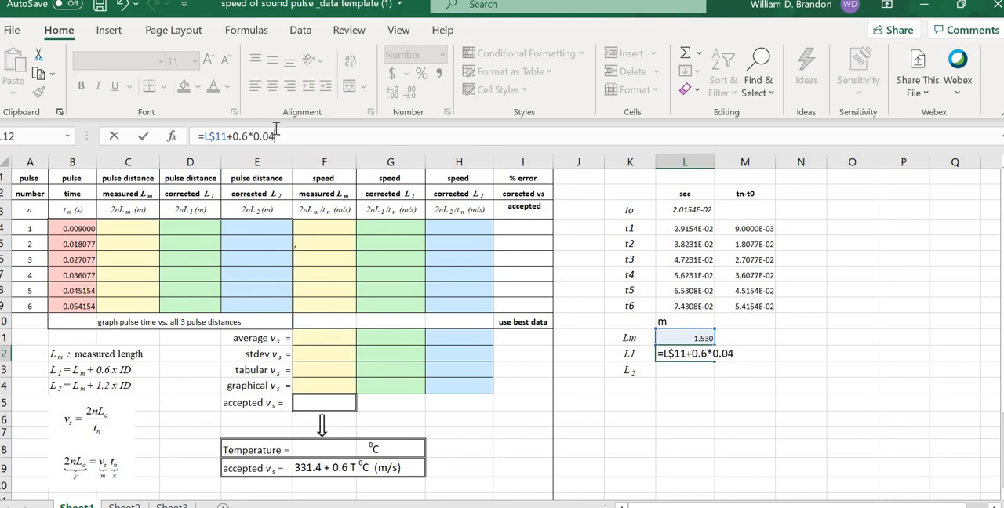
key("Tab")
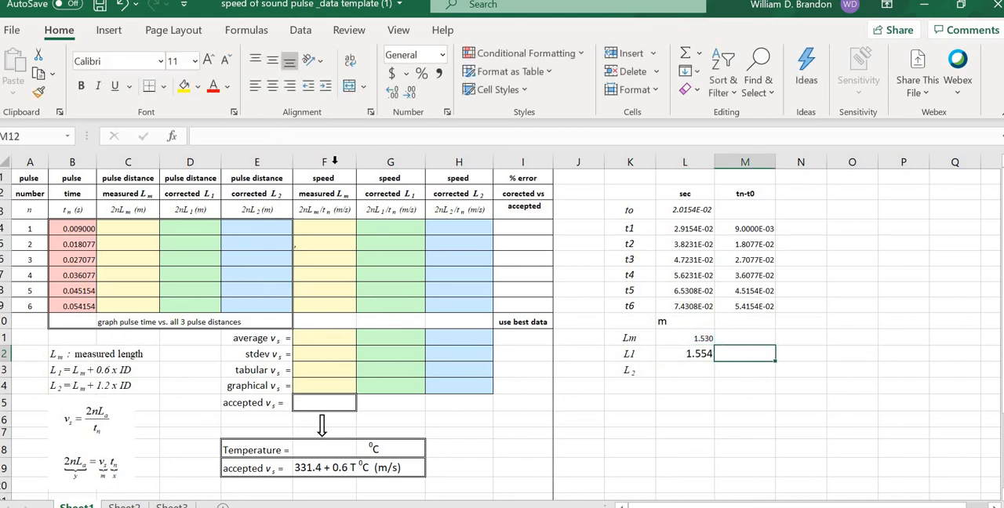
Step: Replace the 0.6*0.04 term in the L12 formula with a reference to cell N14
left_click(702, 402)
left_click(693, 353)
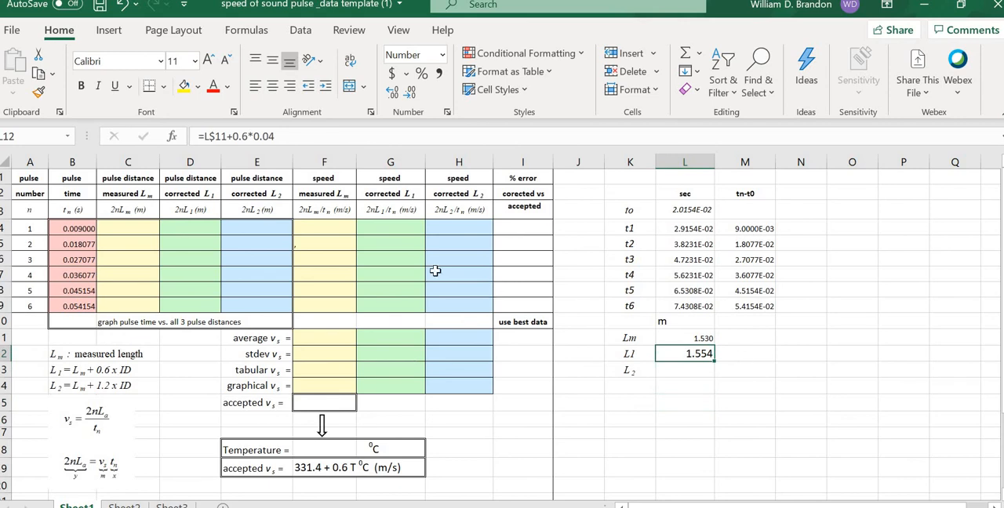
left_click_drag(245, 136, 233, 137)
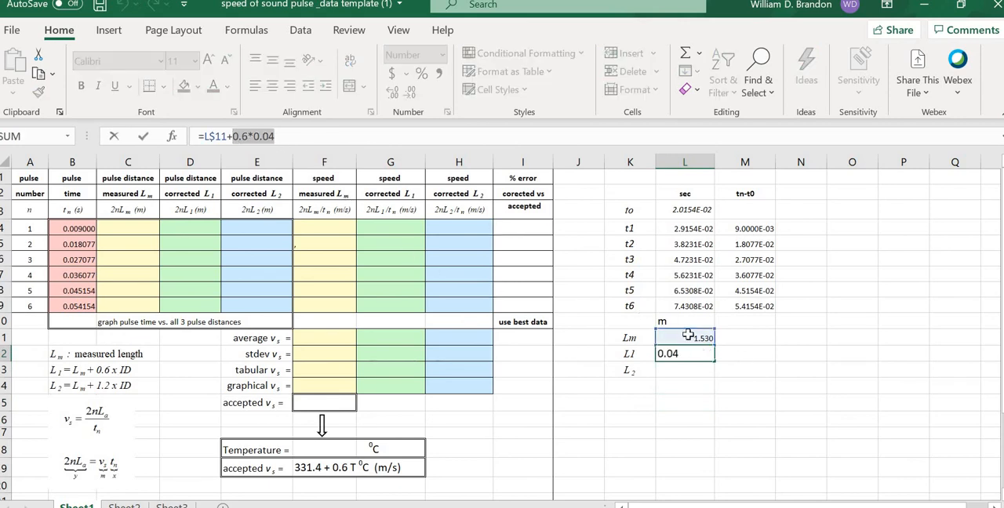
left_click(795, 385)
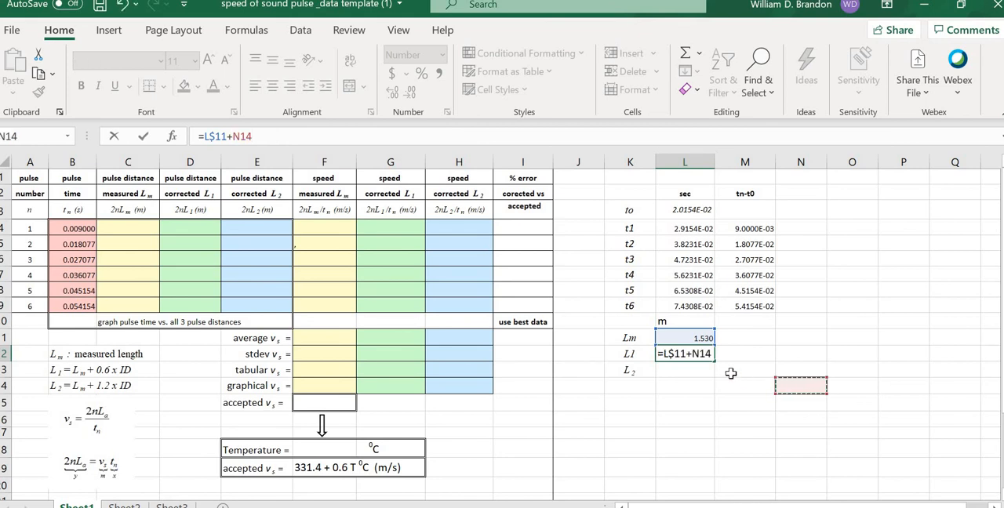
key("Tab")
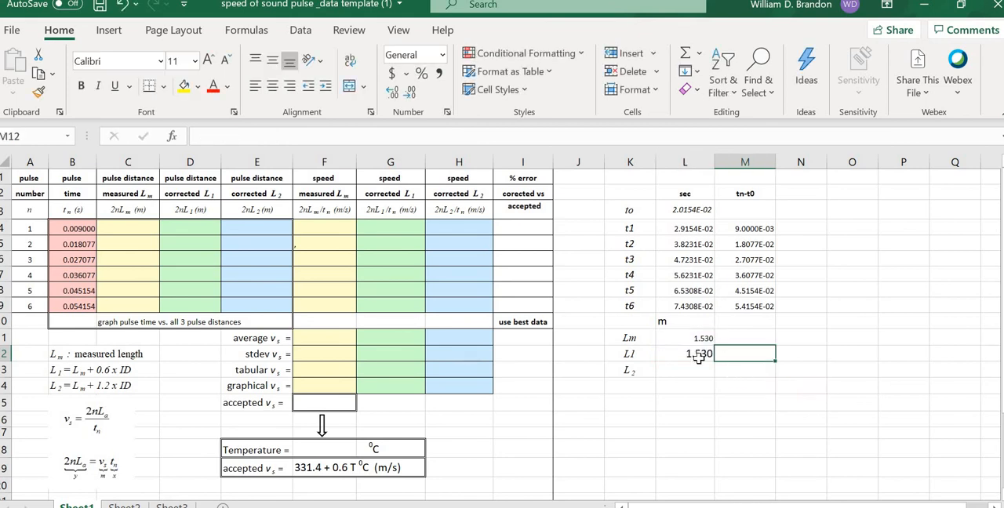
left_click(701, 354)
left_click(716, 369)
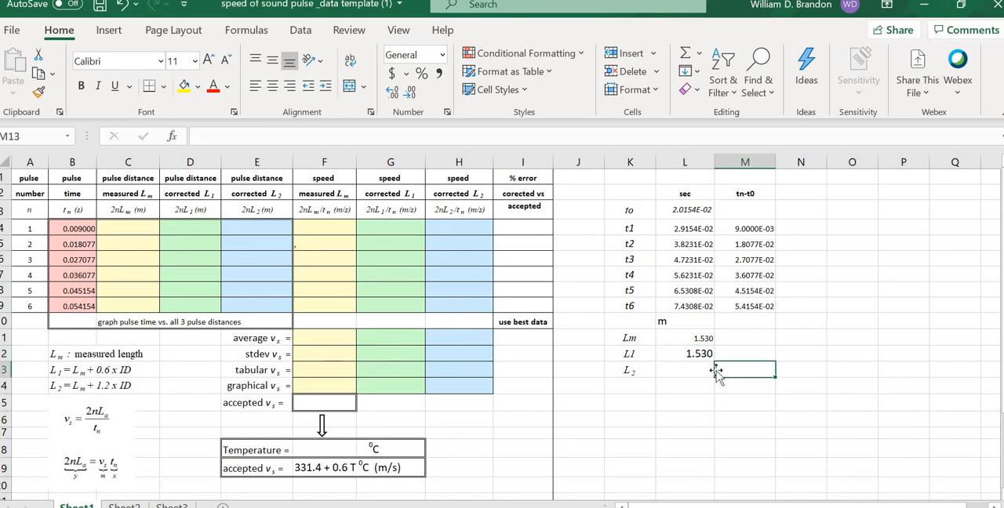
left_click(703, 375)
left_click(755, 383)
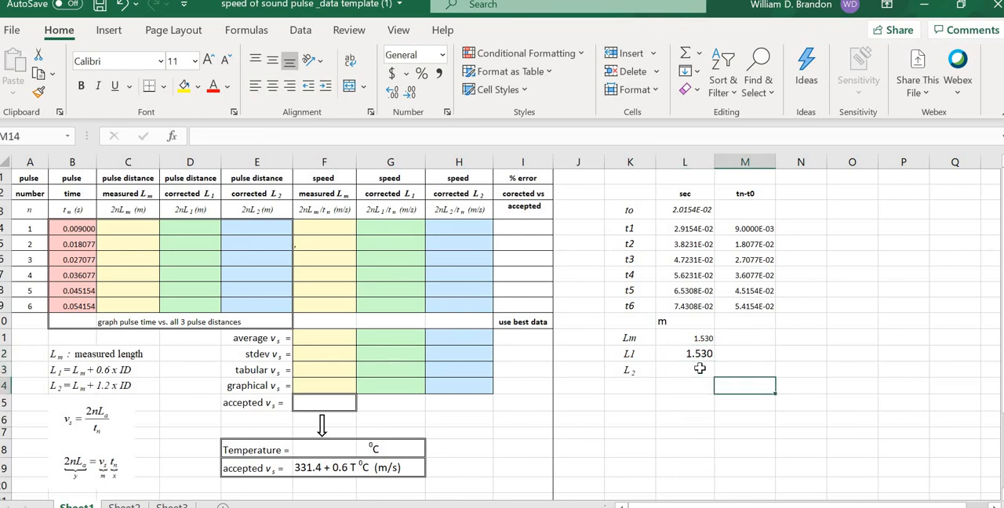
left_click(698, 369)
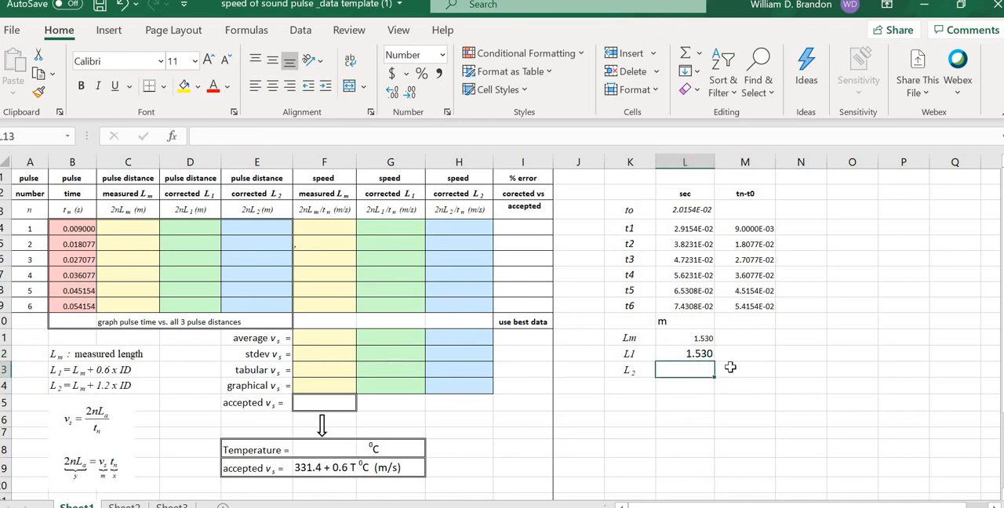
left_click(758, 385)
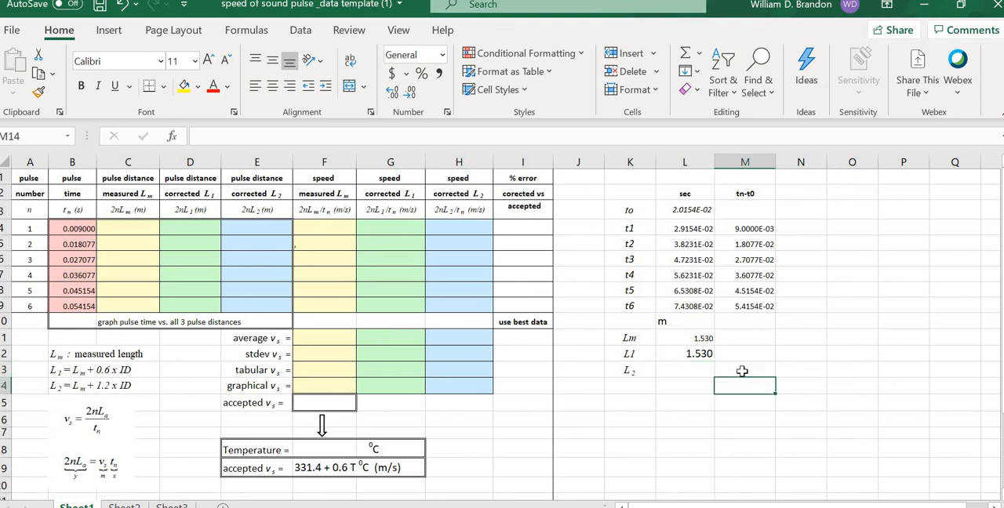
left_click(700, 354)
left_click(757, 367)
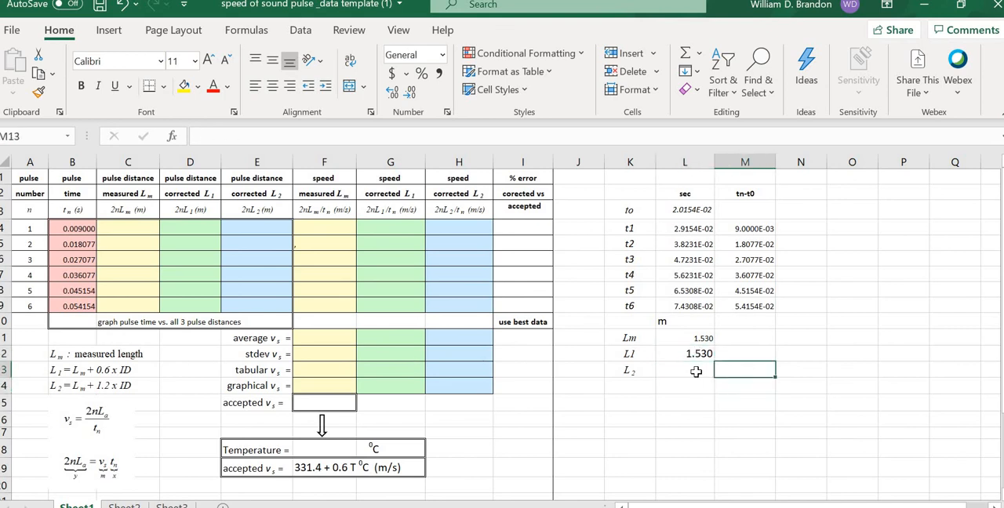
left_click(696, 370)
left_click(753, 381)
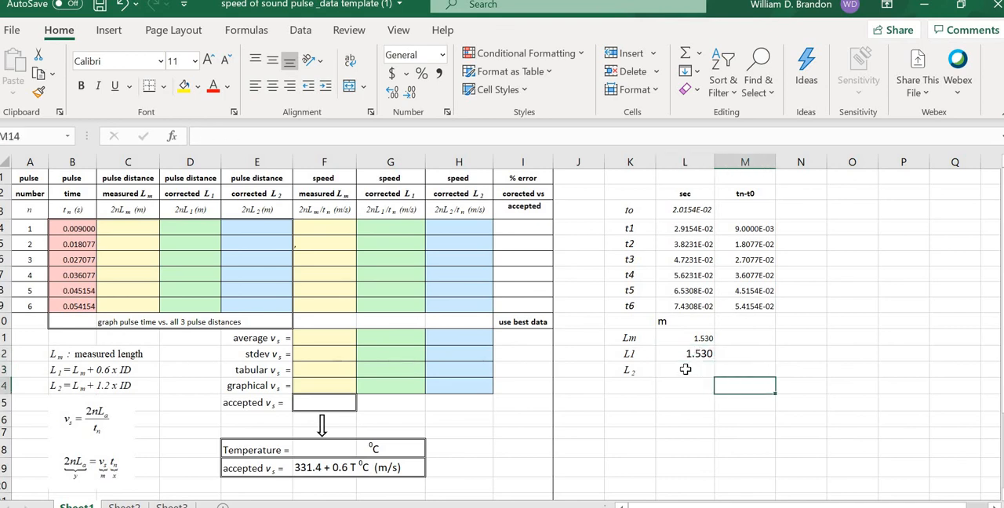
Step: Enter the corrected length L2 in L13 with the formula =L$11+1.2*0.04
left_click(685, 370)
type("=")
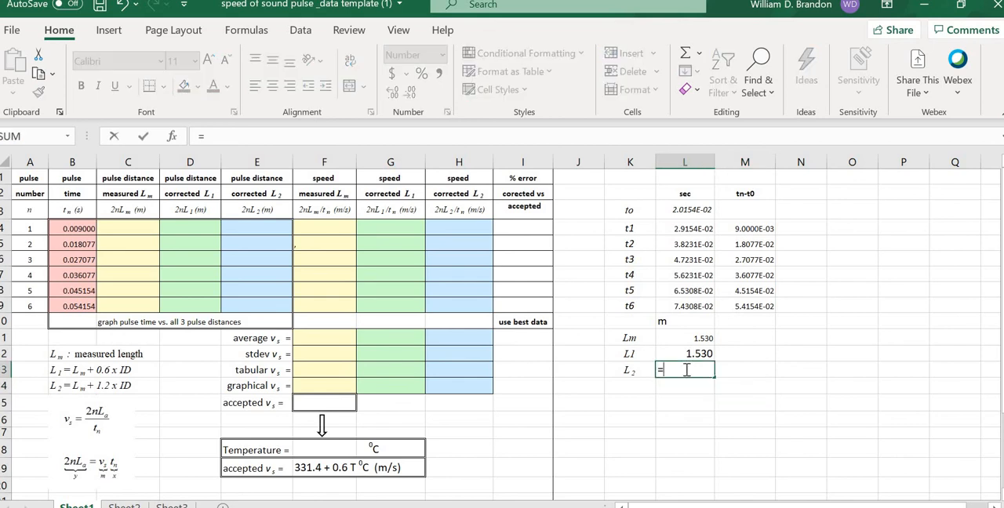
left_click(702, 338)
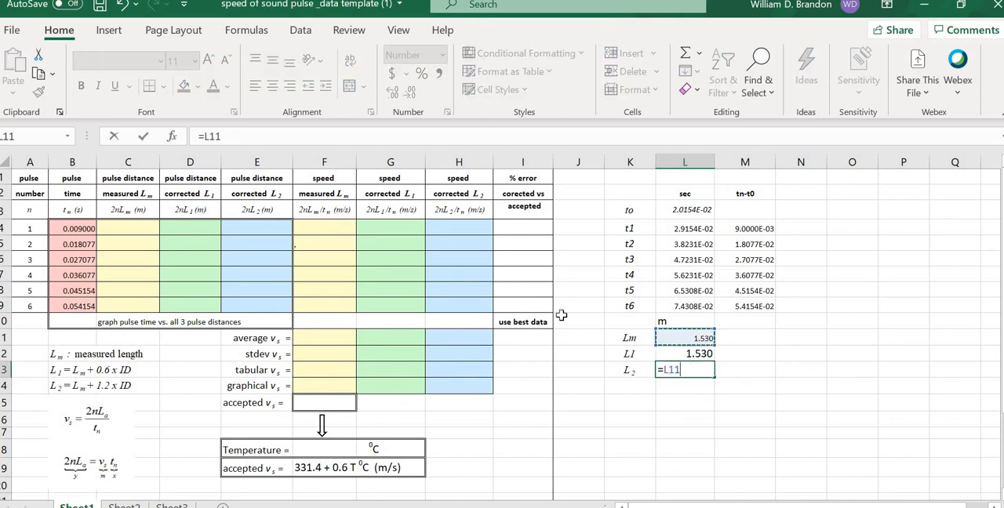
left_click(675, 369)
type("$11+1.2*0.04")
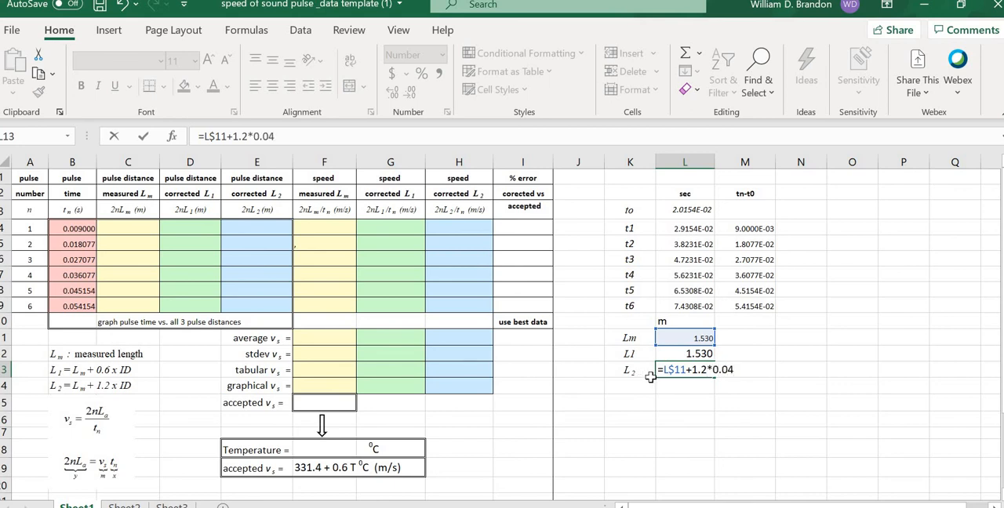
key("Return")
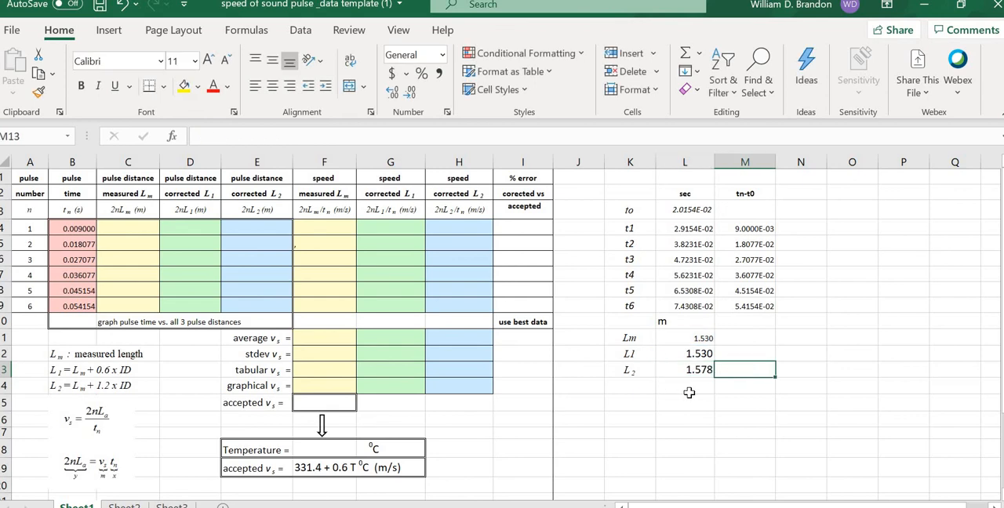
left_click(730, 387)
left_click(698, 369)
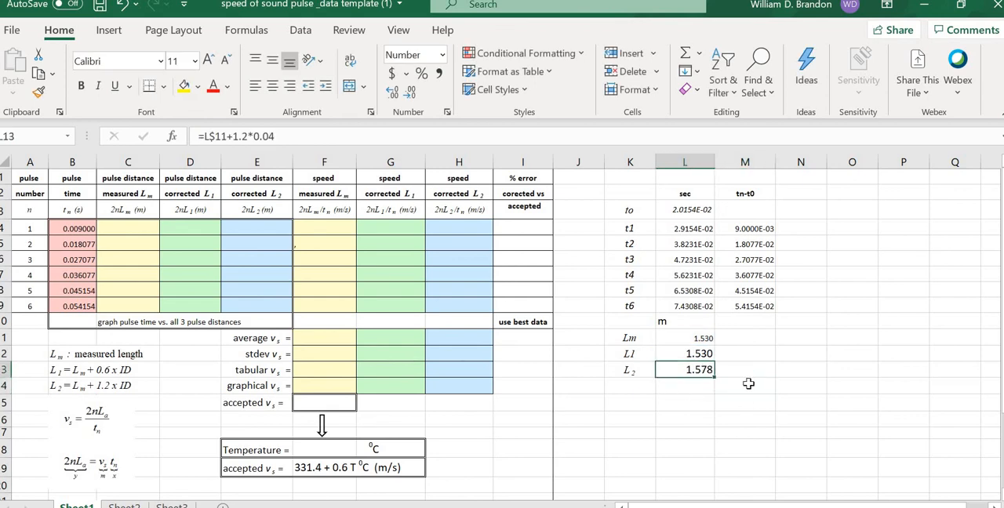
left_click(754, 387)
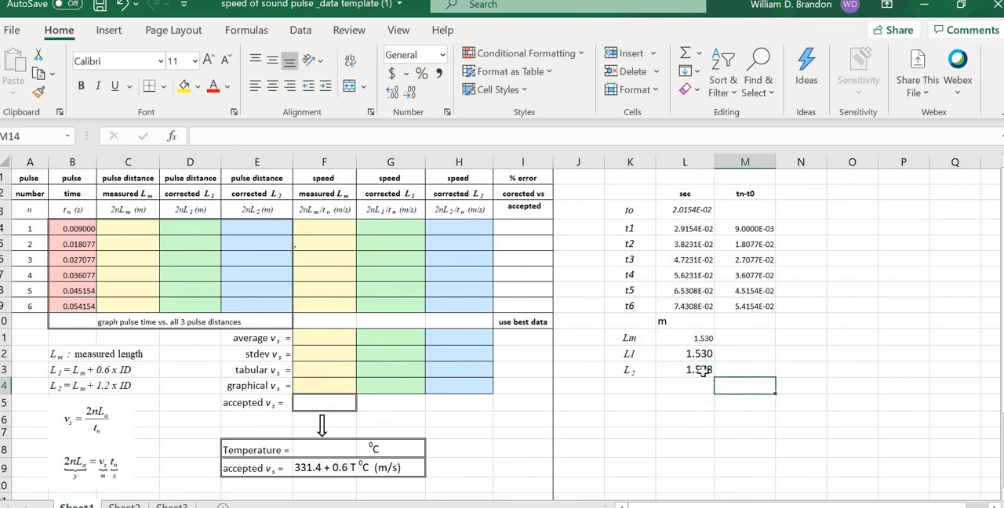
Step: Set the font size of the length values in L11:L13 to 8
left_click_drag(695, 340, 695, 372)
left_click(179, 61)
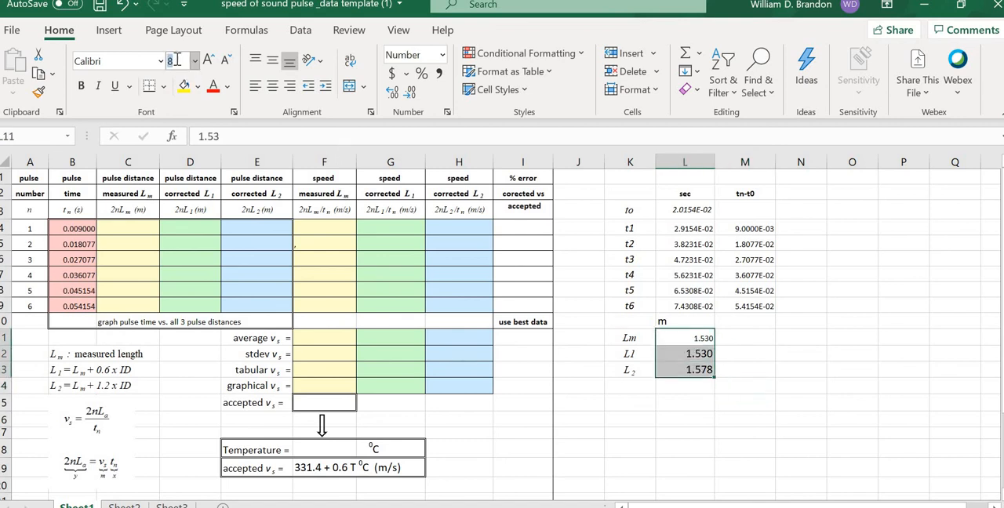
key("Return")
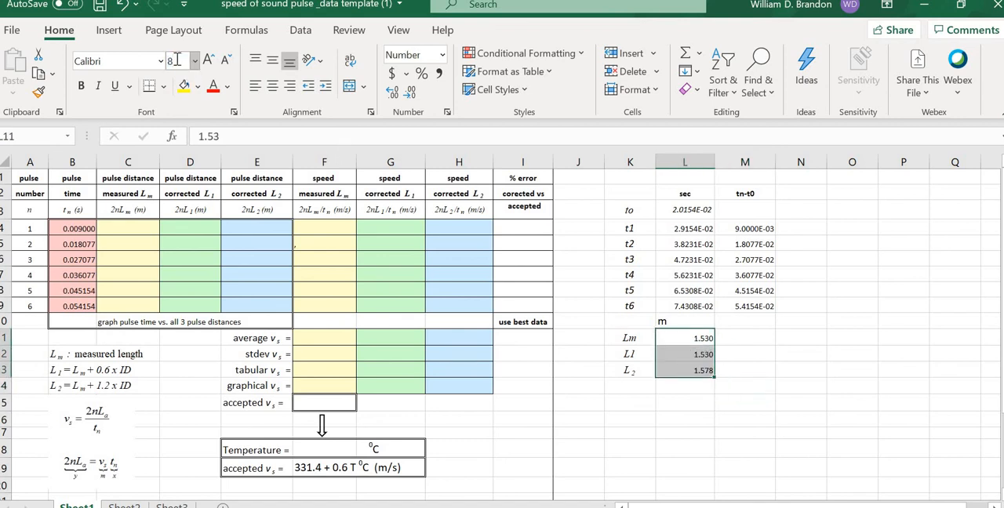
Step: Center the time and length entries in L2:L13 horizontally
left_click(829, 289)
left_click_drag(685, 193, 694, 372)
left_click(272, 86)
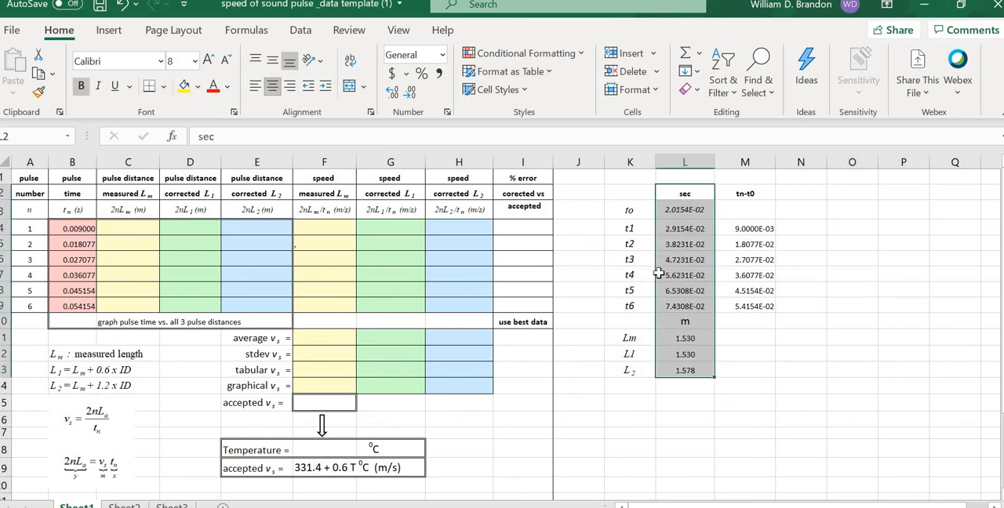
left_click(842, 367)
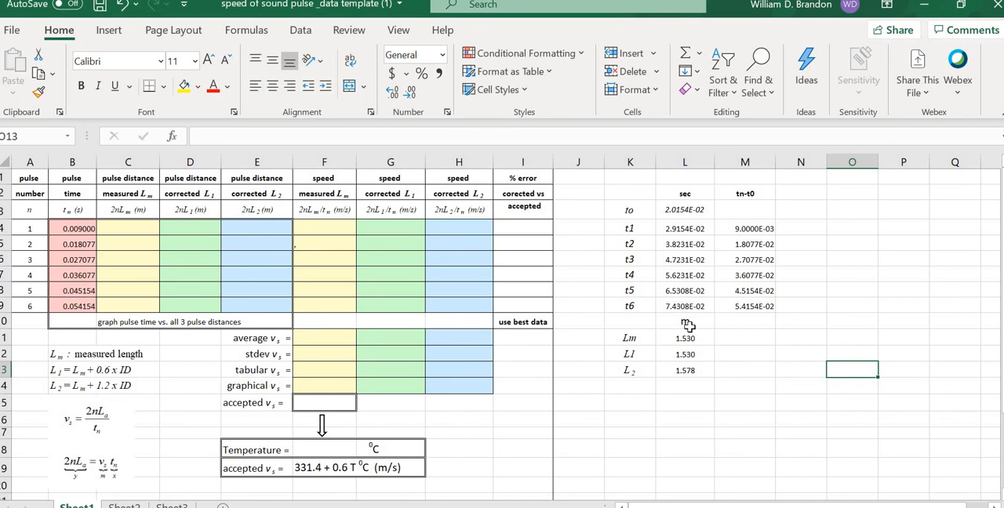
left_click(805, 343)
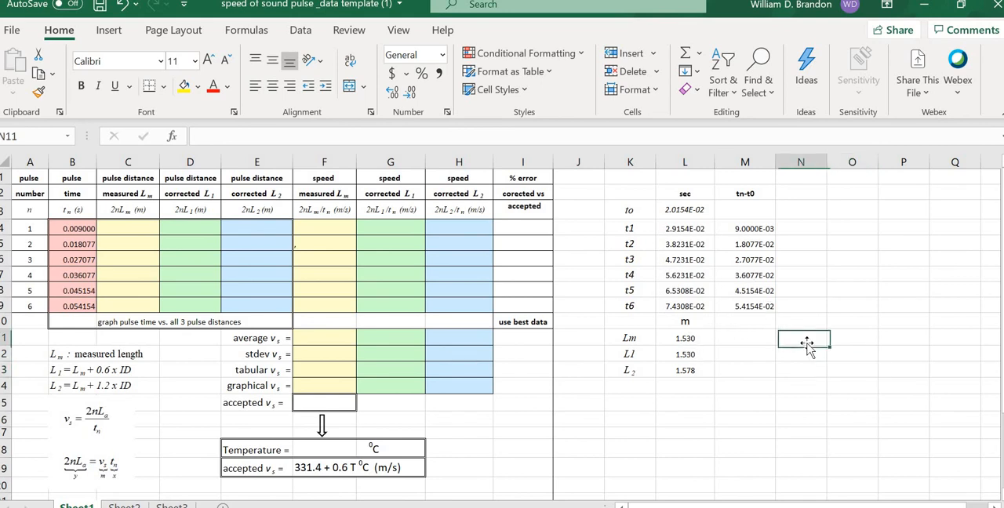
left_click(854, 354)
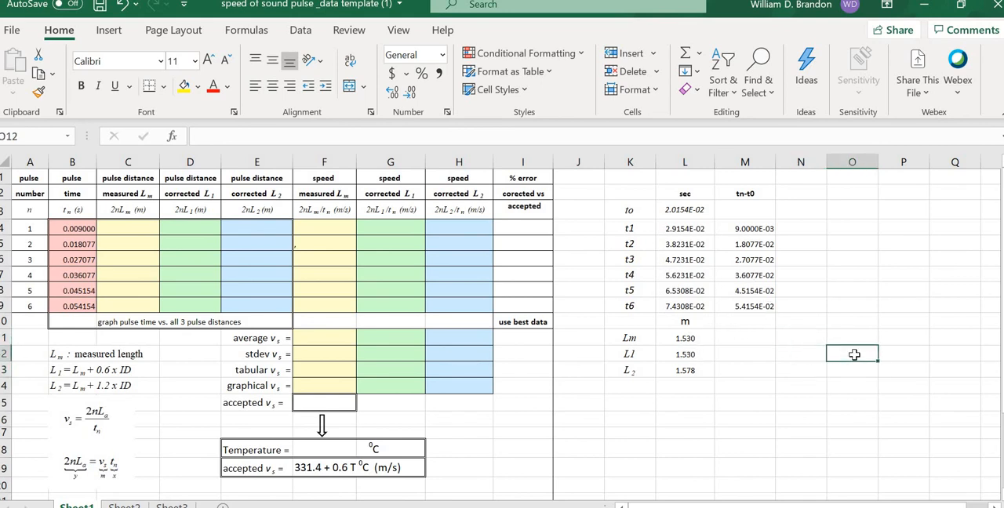
left_click(757, 228)
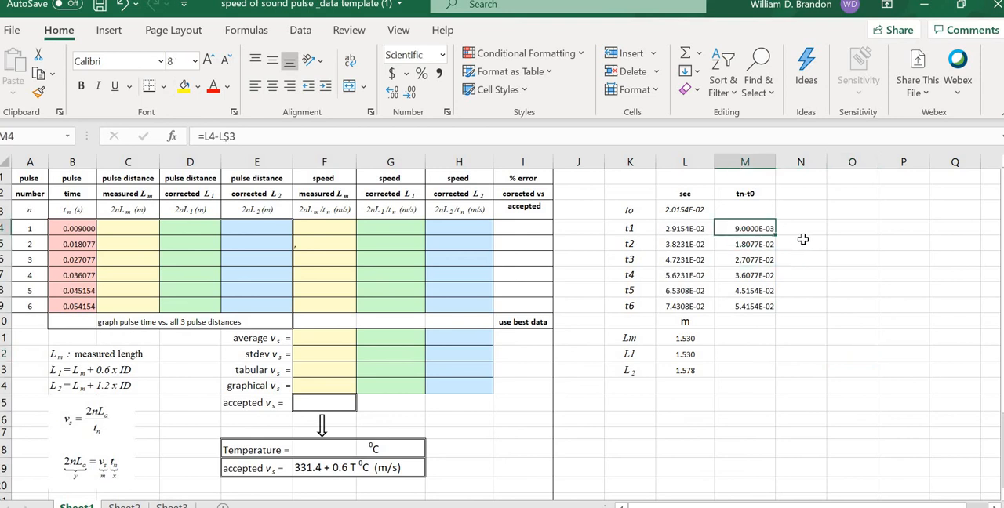
left_click(751, 244)
left_click(694, 214)
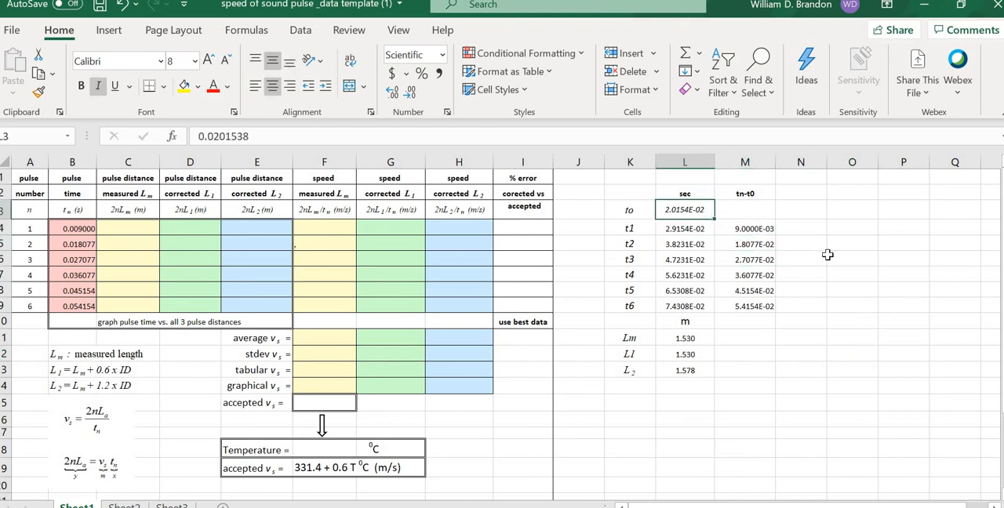
left_click(830, 255)
left_click(839, 244)
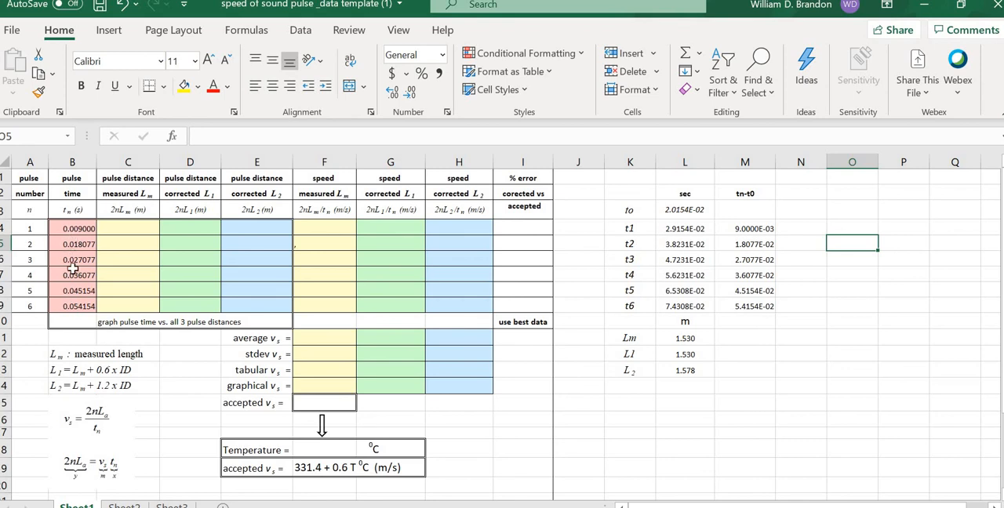
left_click(762, 453)
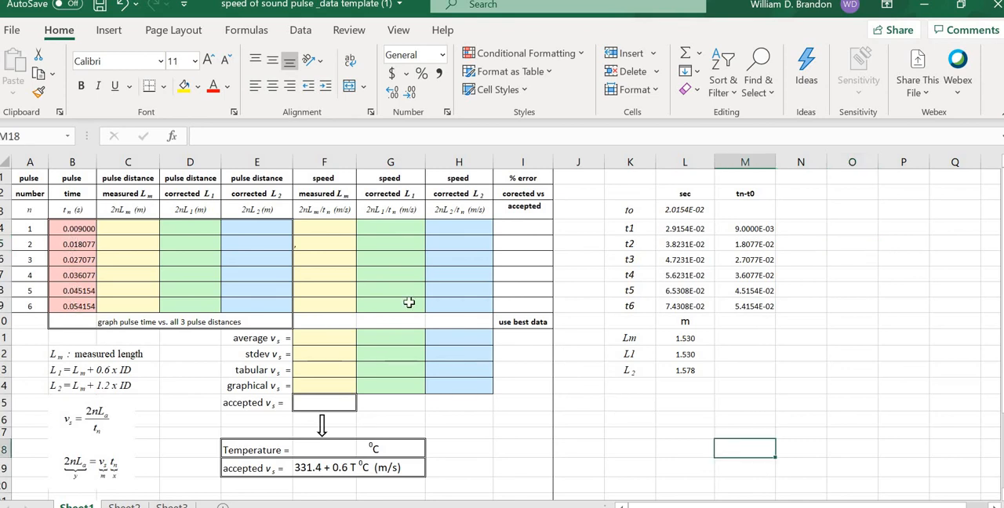
Step: Enter a formula in C4 multiplying pulse number A4 by the measured length with its row fixed, =A4*L$11
left_click(137, 226)
double_click(137, 225)
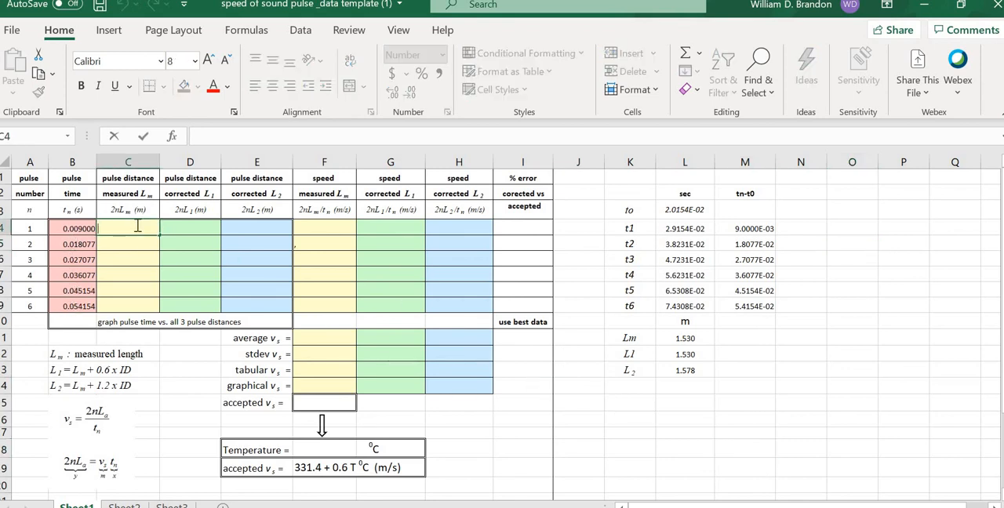
left_click(73, 229)
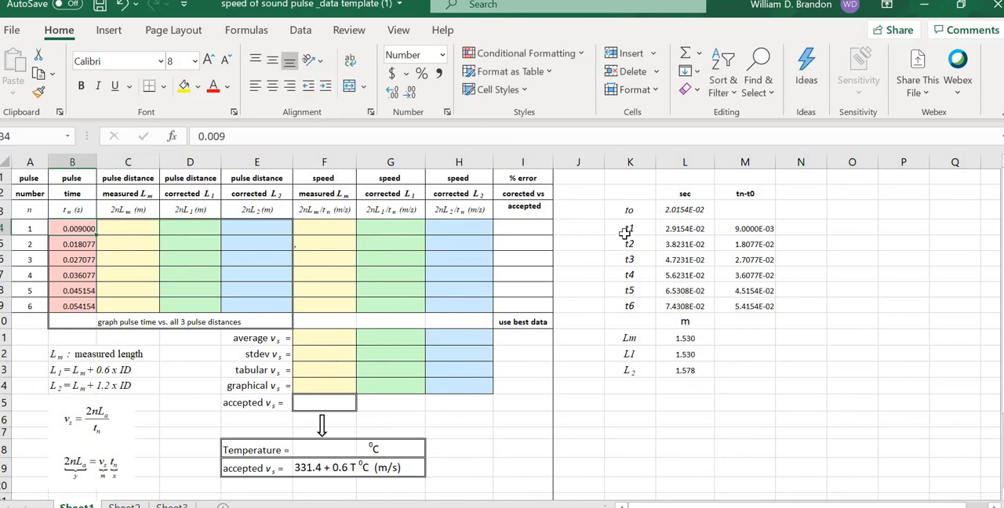
left_click(118, 230)
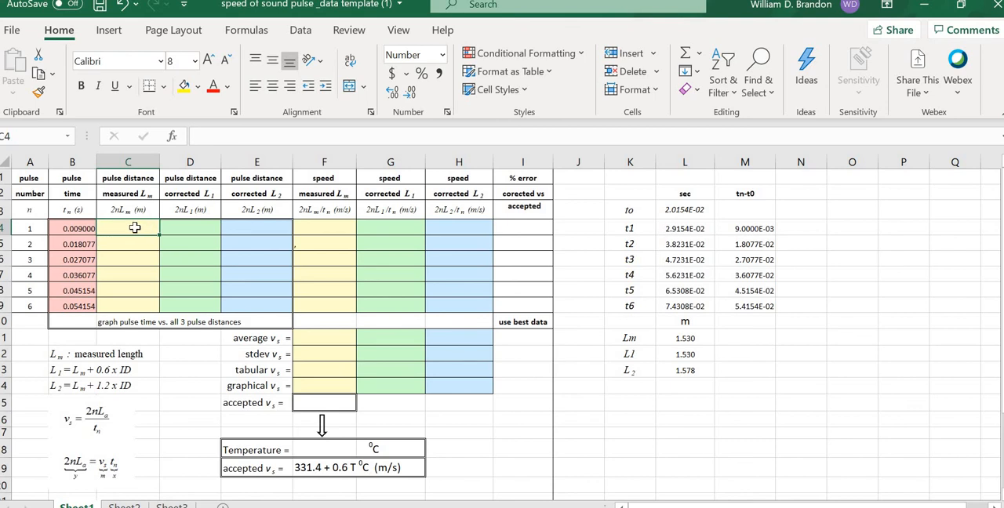
type("=")
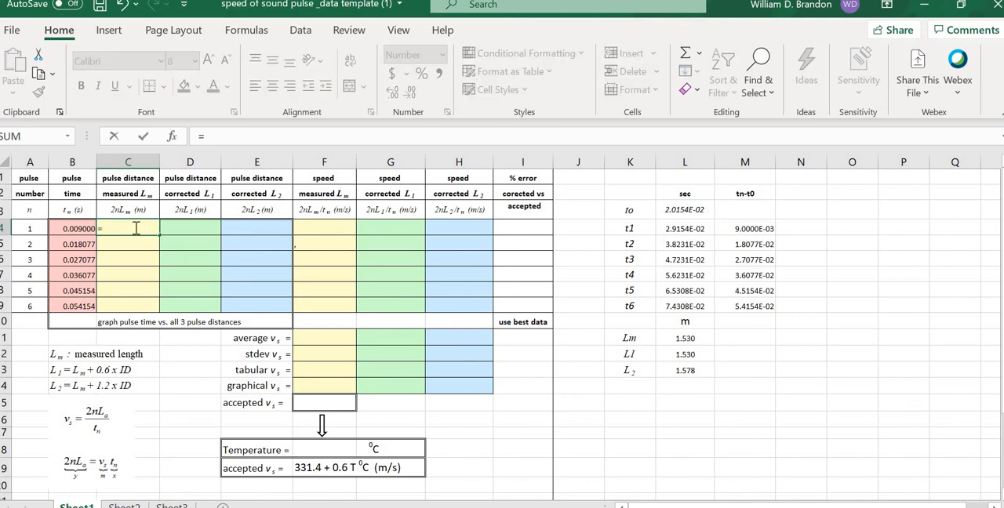
left_click(28, 229)
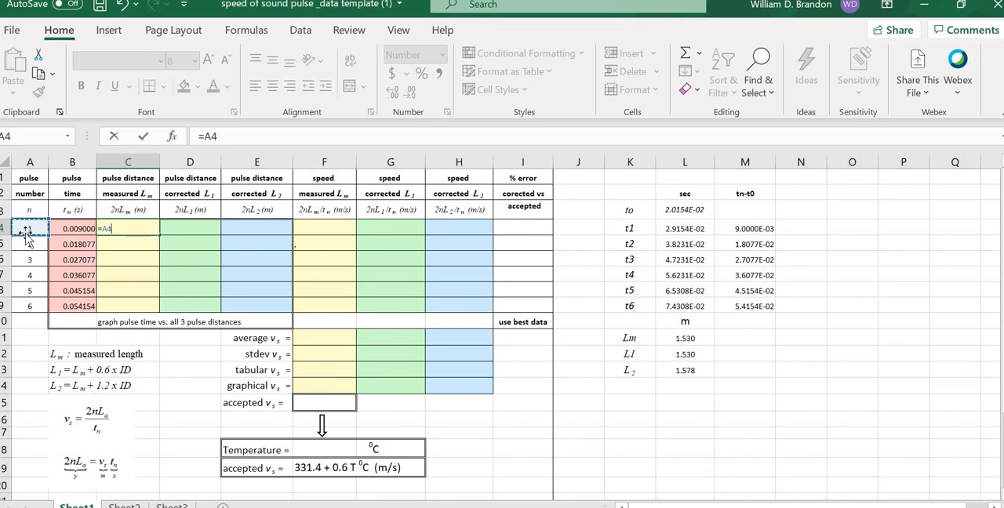
type("*")
left_click(678, 338)
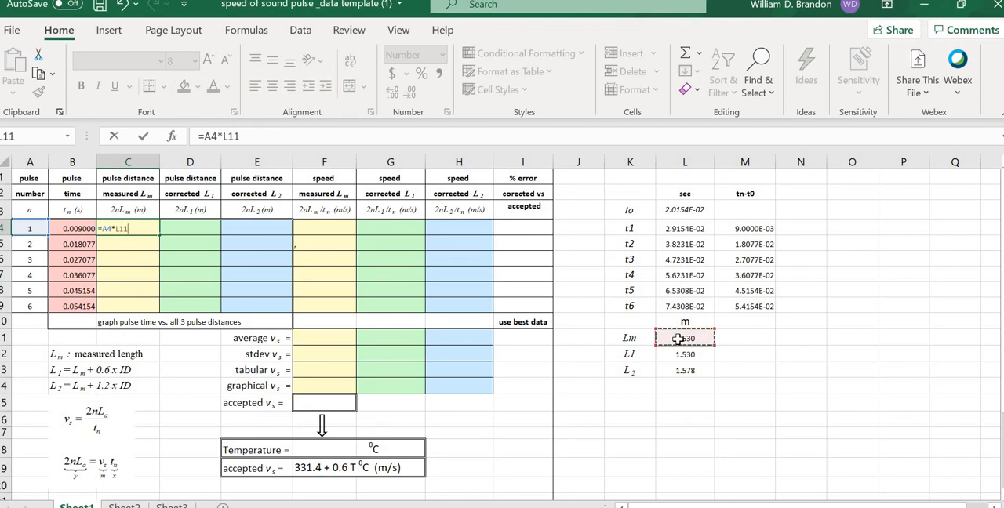
left_click(121, 231)
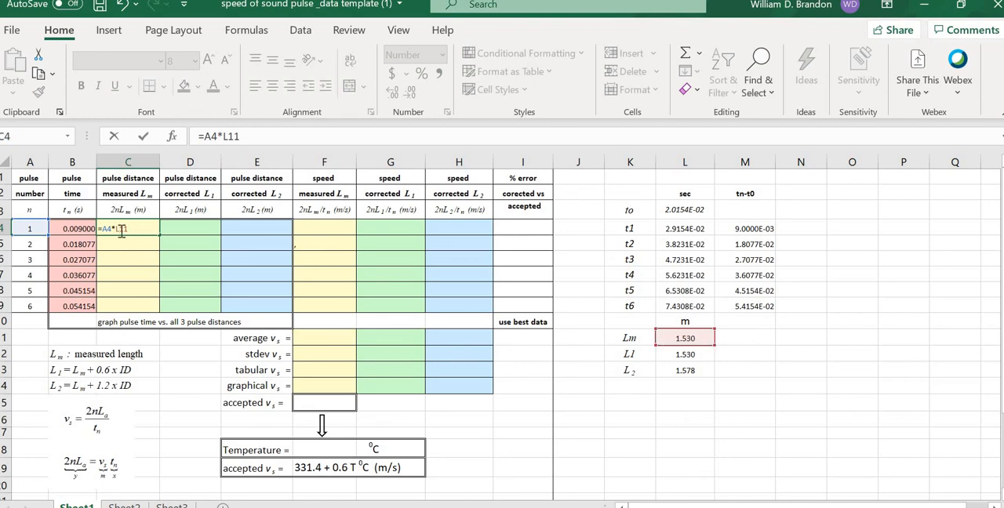
type("$")
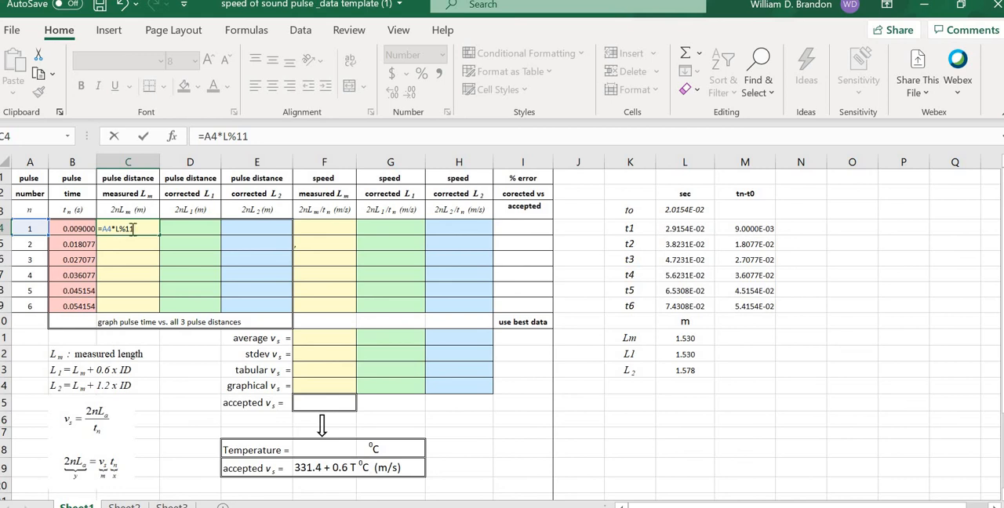
key("BackSpace")
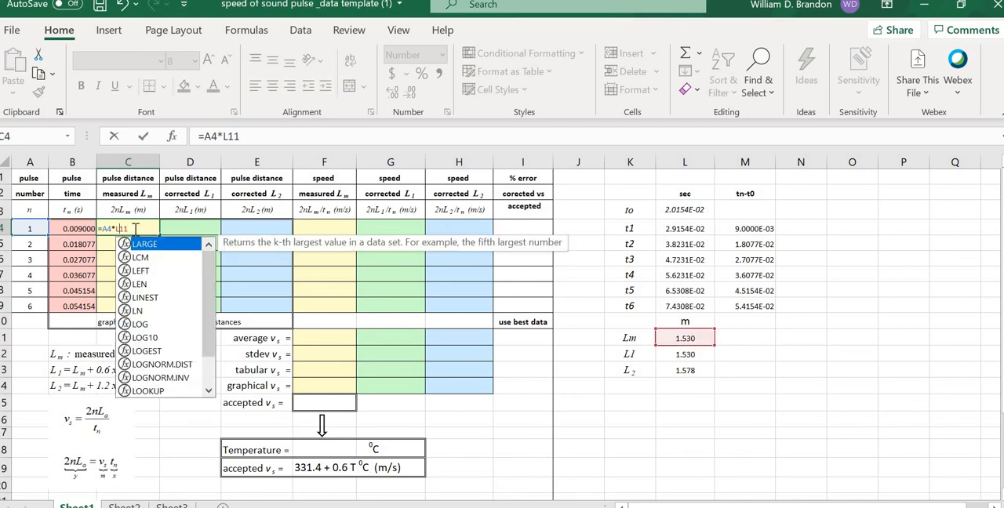
type("$")
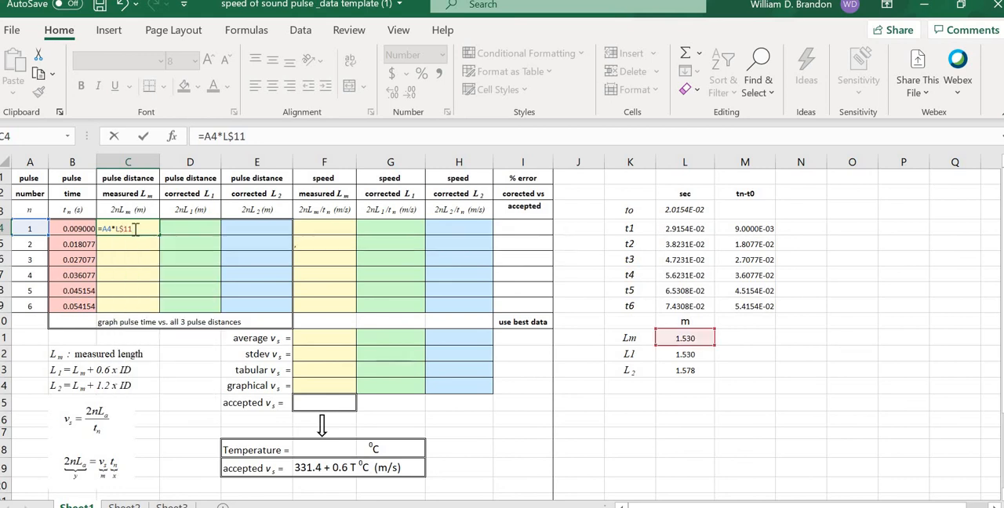
Step: Add the factor 2 at the start of the C4 formula so it reads =2*A4*L$11
left_click(102, 229)
type("2*")
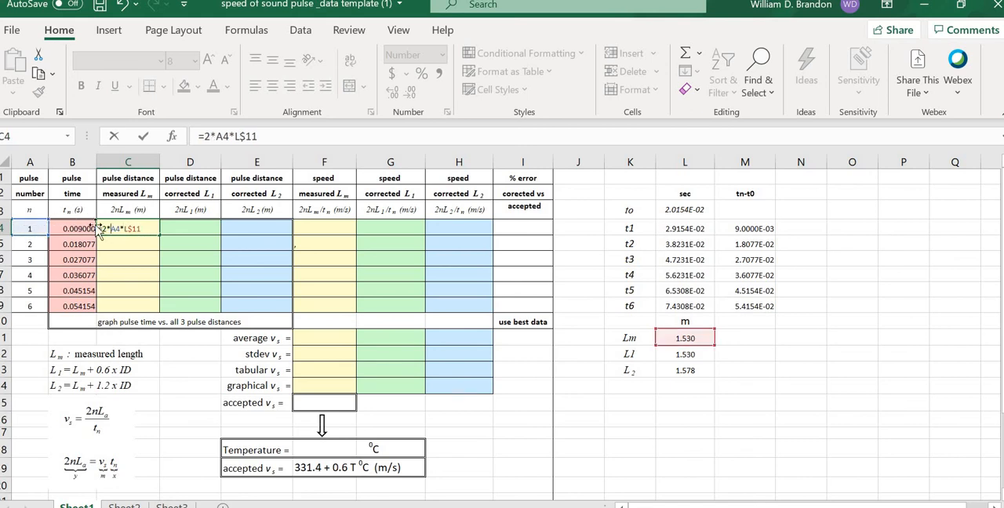
key("ctrl+Return")
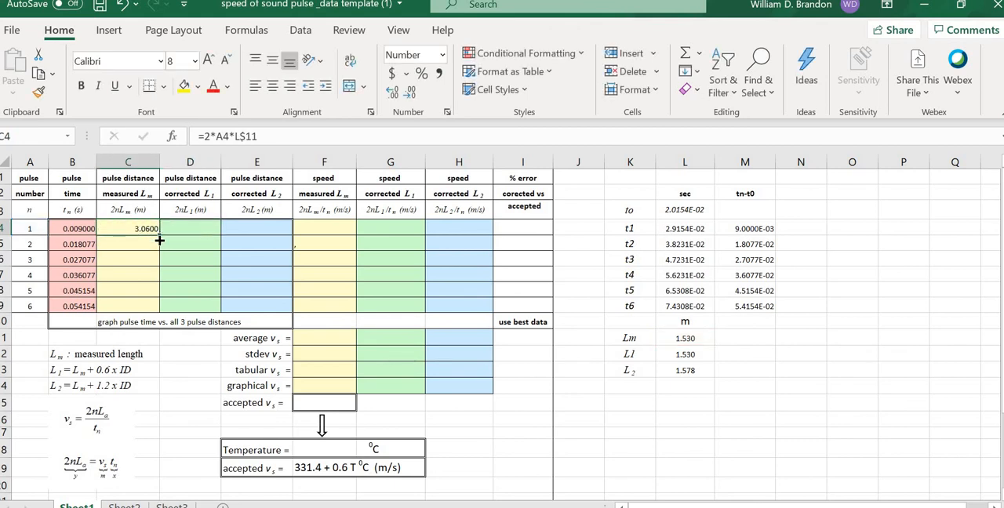
Step: Fill the C4 formula down through C9 for all six pulses
left_click_drag(159, 240, 152, 316)
left_click_drag(431, 402, 649, 481)
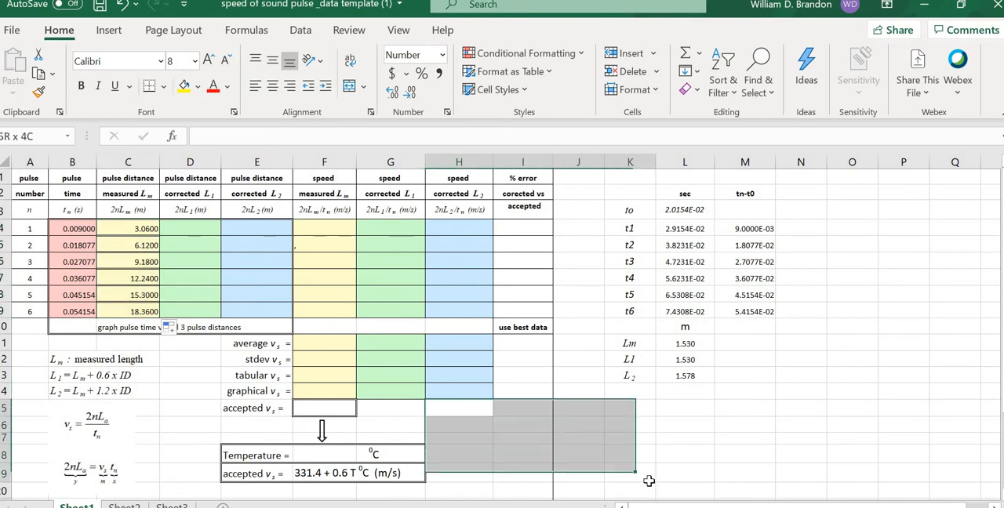
left_click(724, 452)
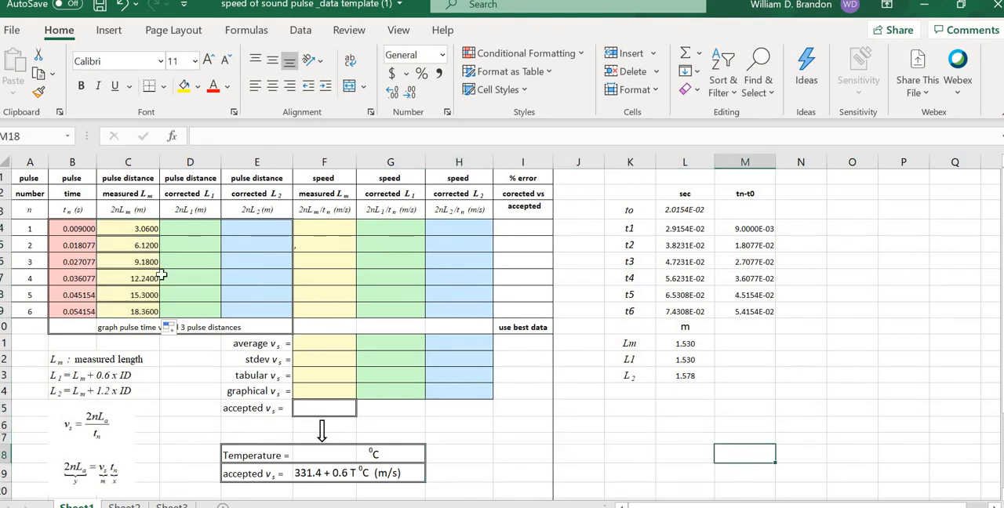
Step: Examine the measured pulse distance formulas in C4 through C7, comparing their pulse number and length references
left_click(143, 231)
left_click_drag(143, 232, 249, 160)
left_click(250, 160)
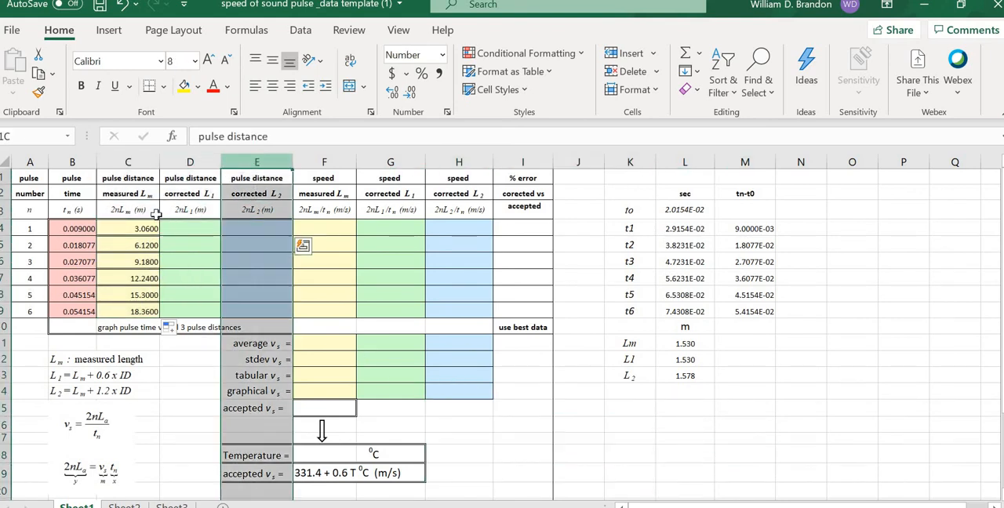
left_click(143, 230)
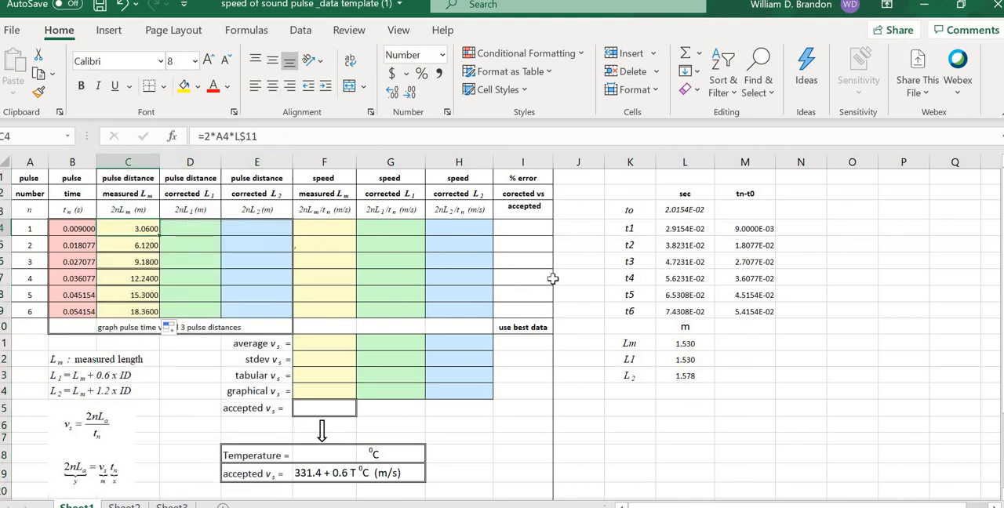
left_click(144, 244)
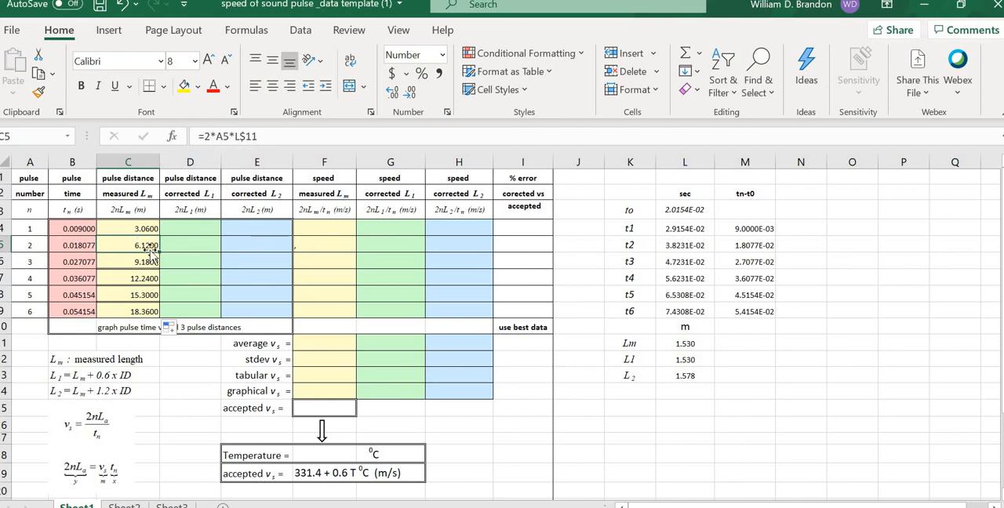
left_click(145, 272)
left_click(139, 228)
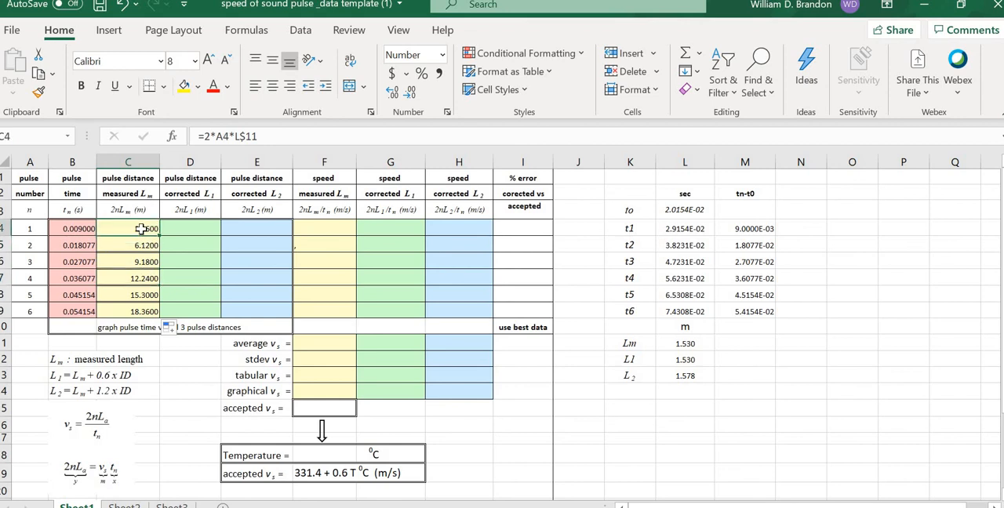
left_click(138, 246)
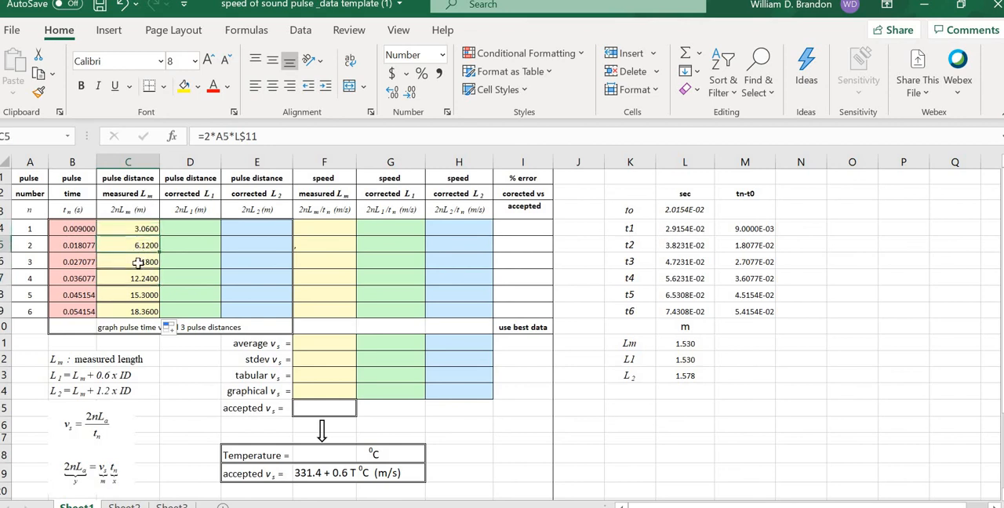
left_click(139, 262)
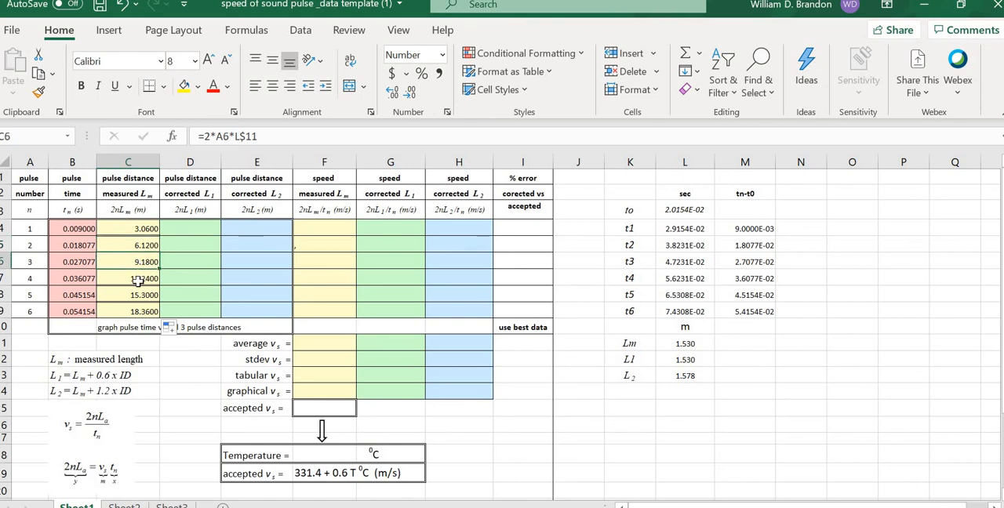
left_click(138, 280)
left_click(138, 230)
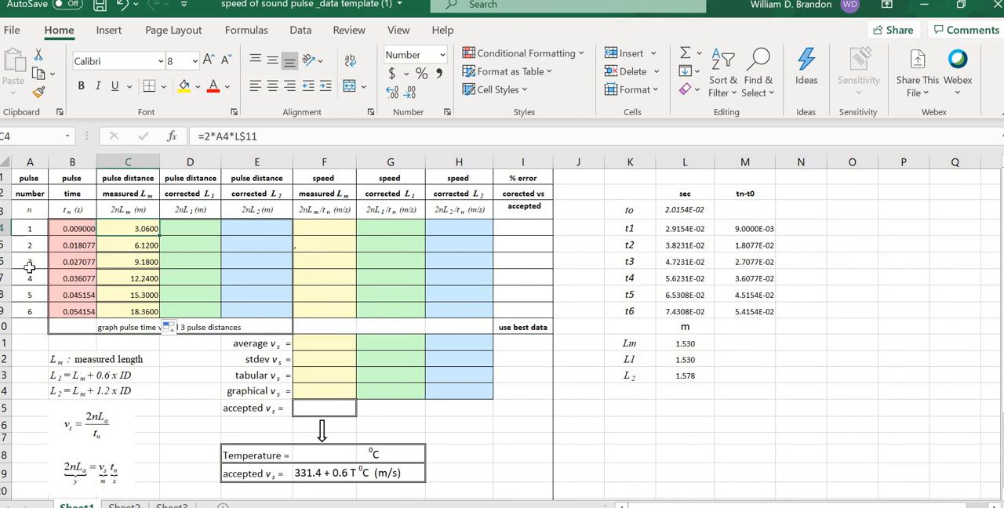
Step: Check the length entries in L11 and L12 and the cell N14 that the L12 formula references
left_click(201, 228)
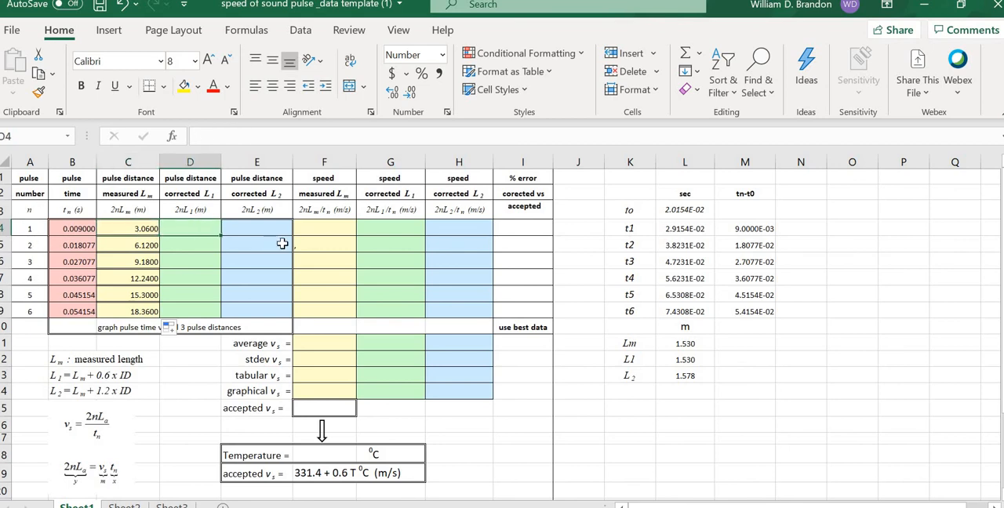
left_click(145, 232)
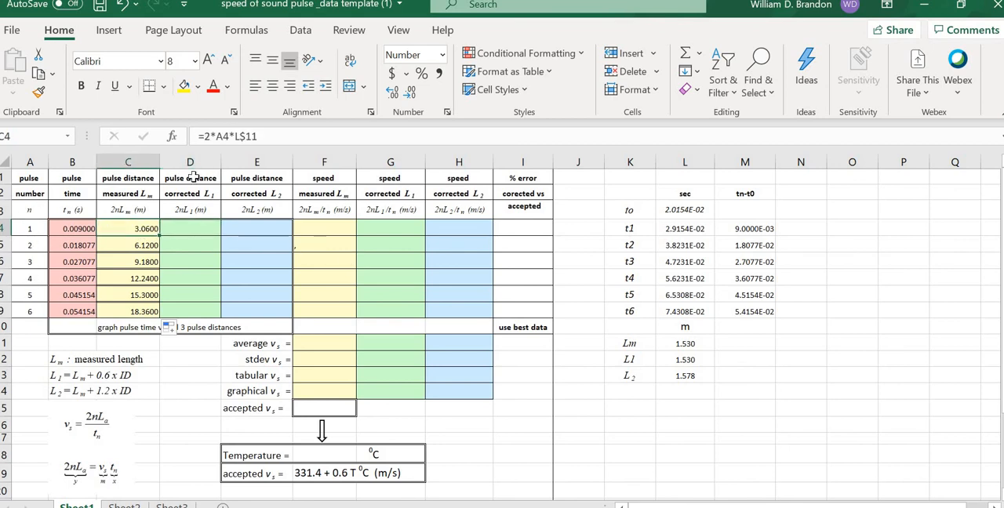
left_click(673, 344)
mouse_move(672, 344)
left_mouse_down()
mouse_move(692, 364)
mouse_move(688, 346)
left_mouse_up()
left_click(687, 360)
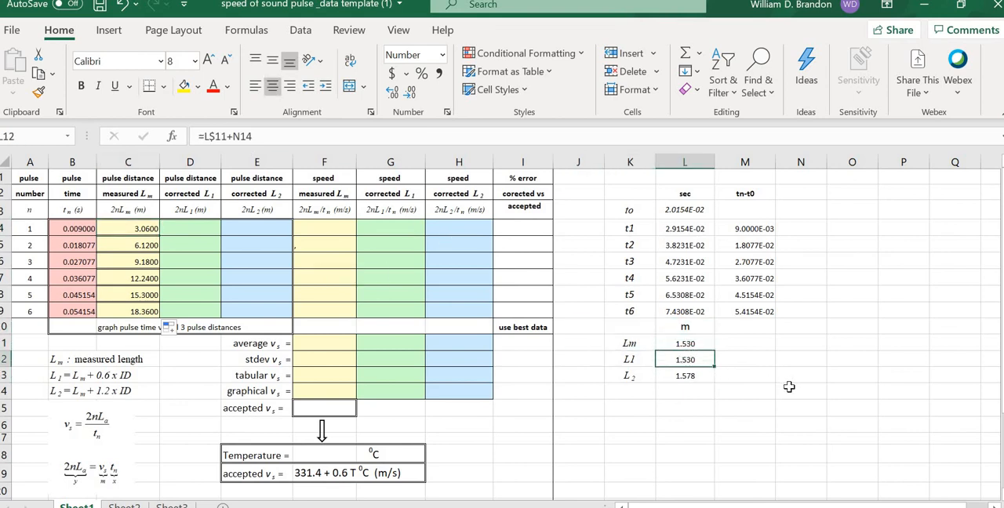
left_click(789, 387)
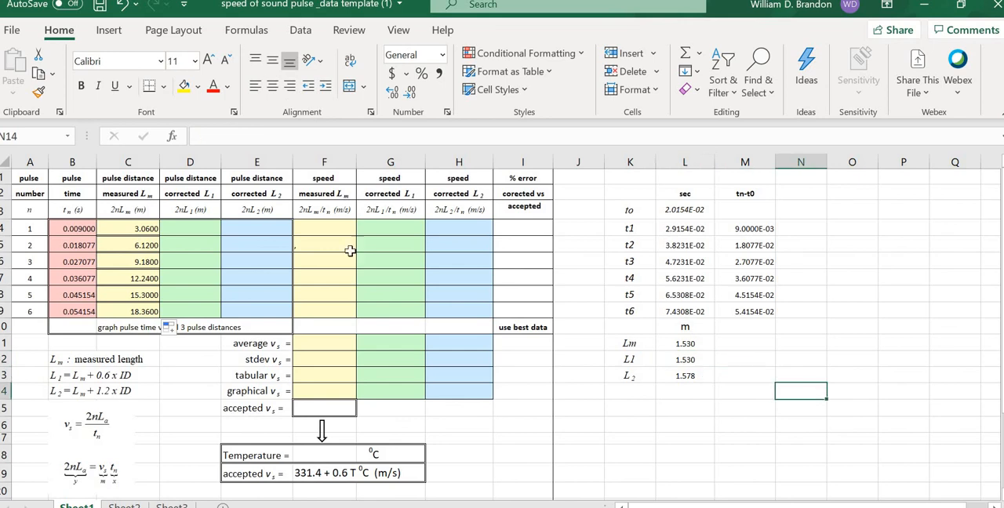
Step: Replace the N14 reference in the L12 formula with 0.6*0.04 so it reads =L$11+0.6*0.04
left_click(685, 342)
left_click(684, 359)
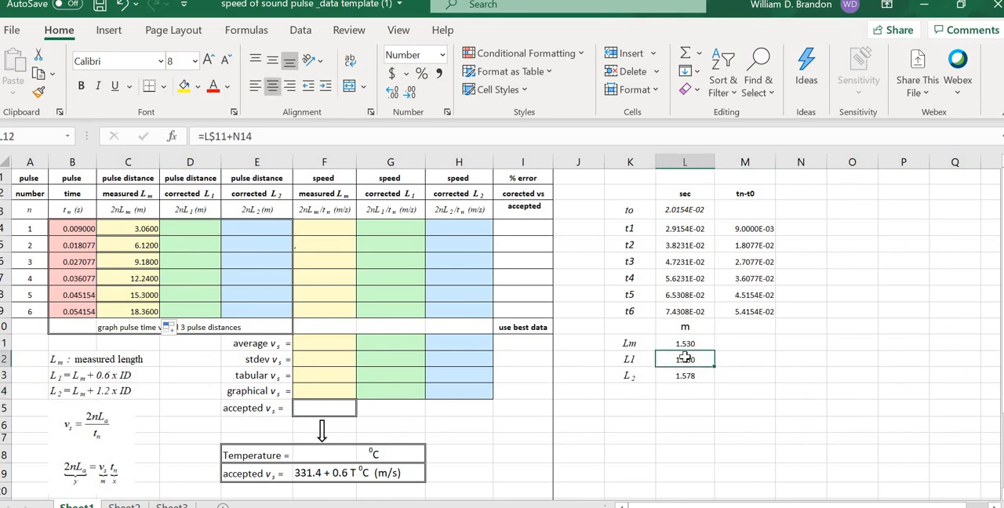
left_click(243, 137)
double_click(236, 138)
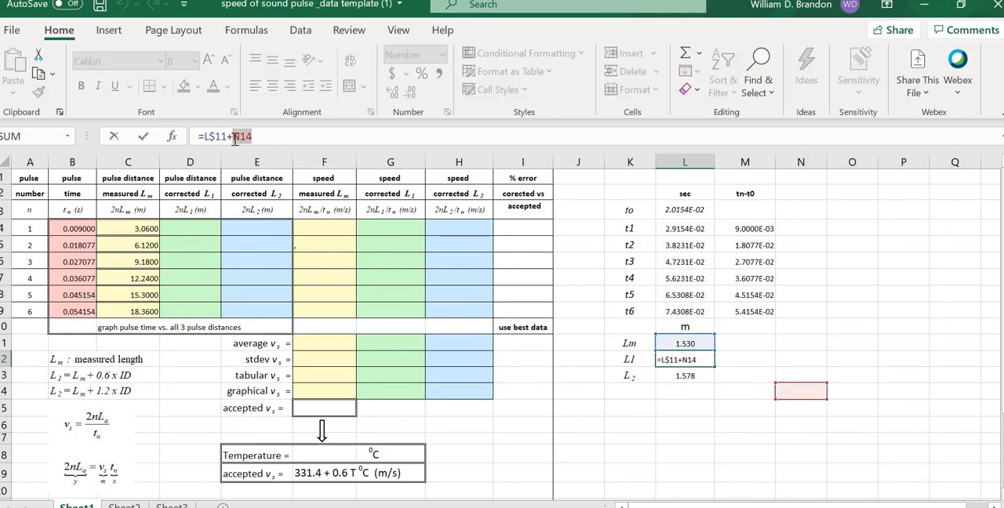
key("BackSpace")
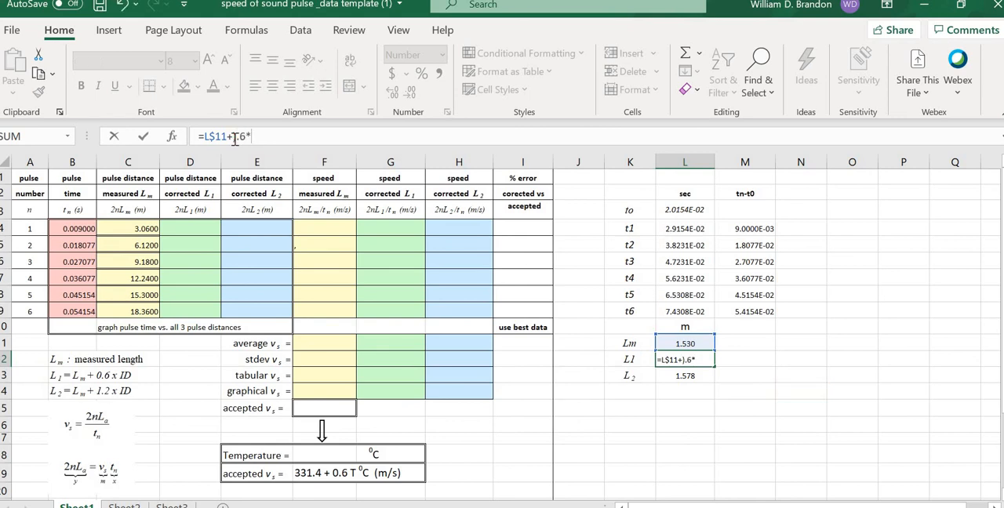
key("Return")
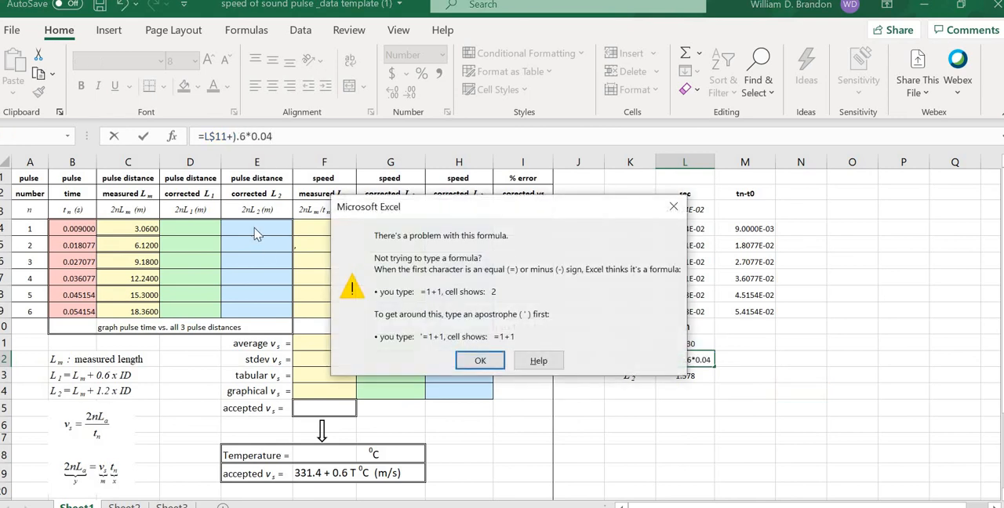
left_click(480, 360)
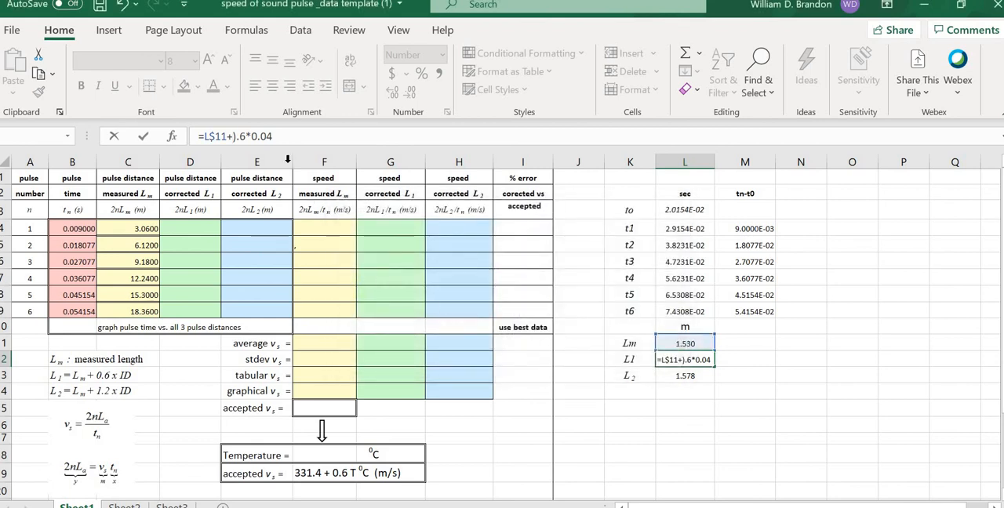
key("BackSpace")
key("BackSpace")
type("0")
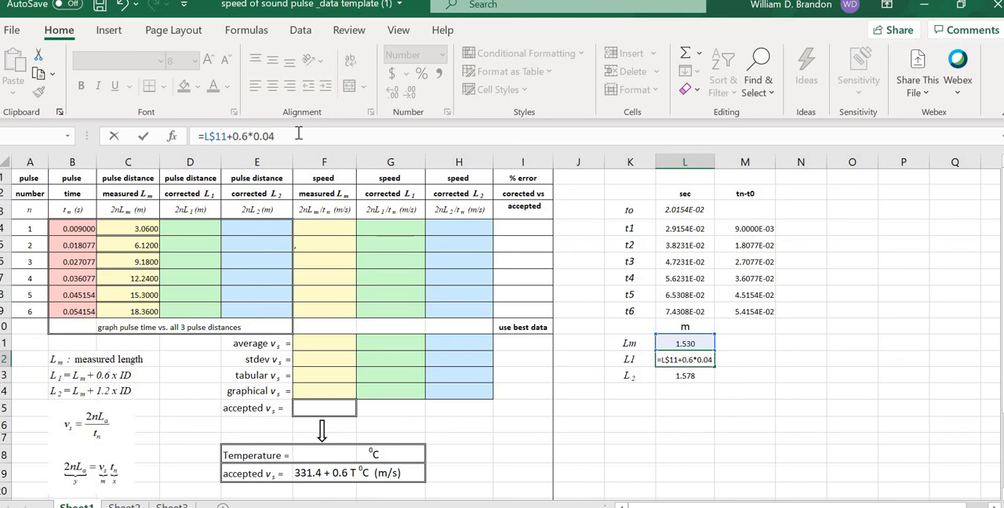
key("Tab")
left_click(765, 388)
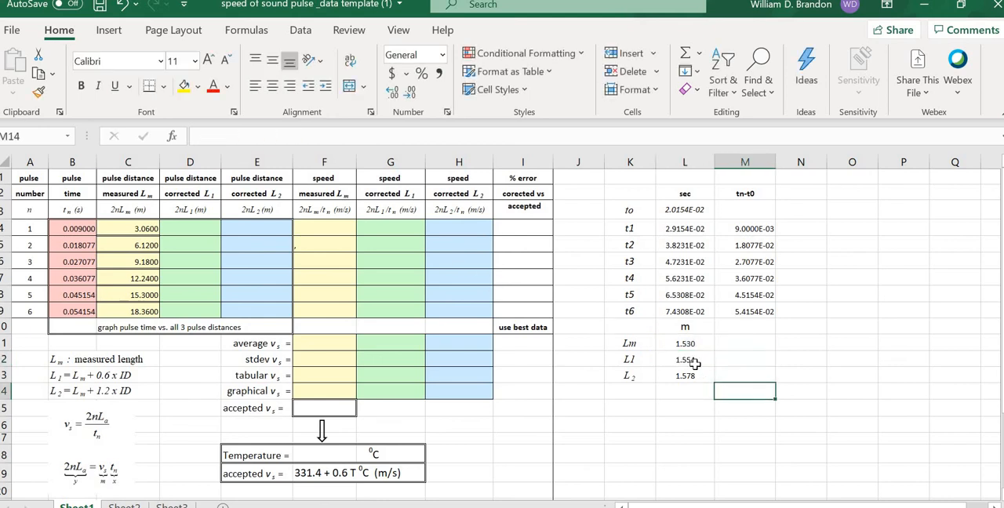
left_click(690, 361)
left_click(755, 374)
left_click(685, 359)
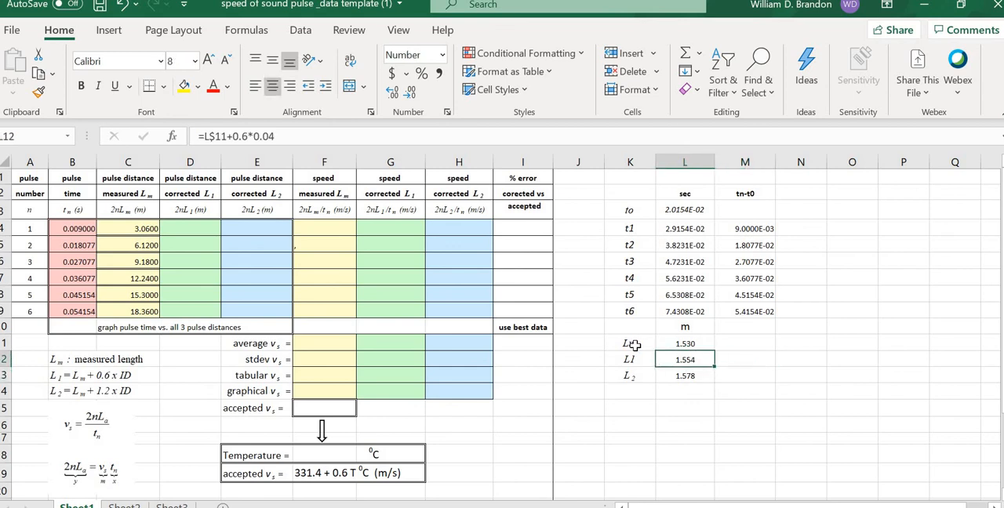
Step: Enter =2*A4*L$12 in D4 to compute the first pulse's L1-corrected distance, keeping the length's row reference absolute
left_click(195, 232)
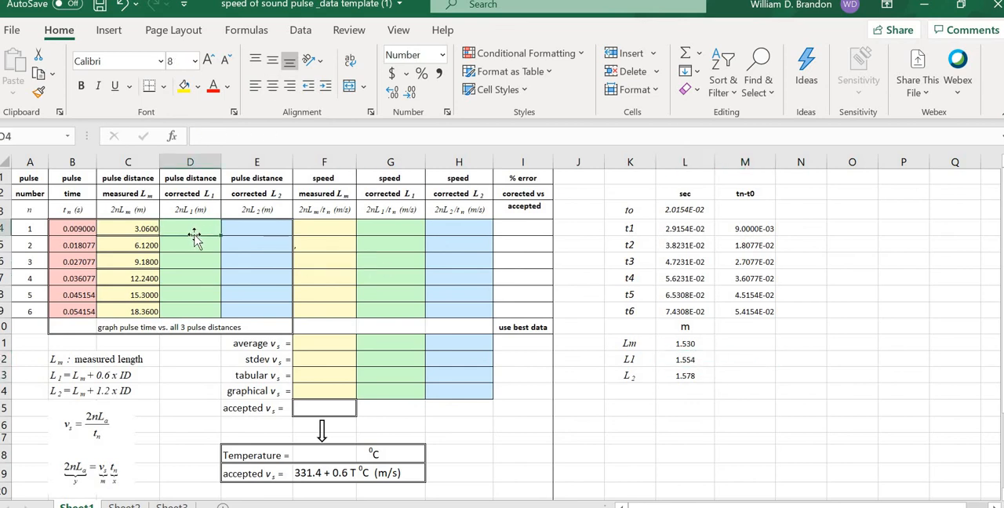
type("=")
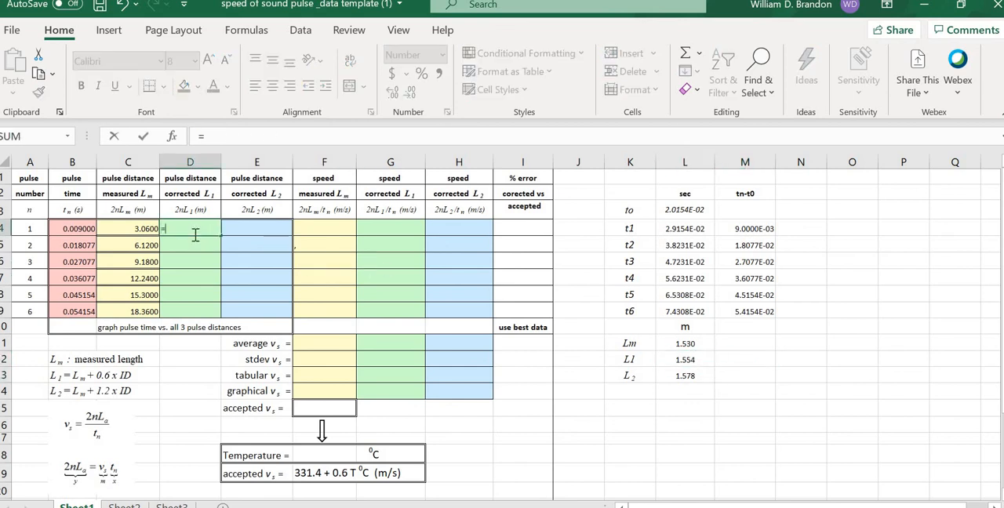
type("2*")
left_click(16, 229)
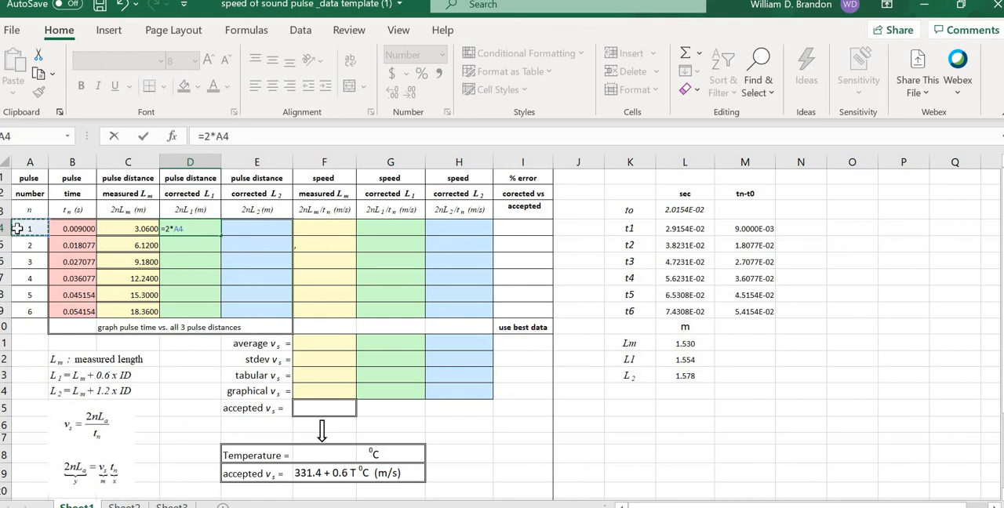
type("*")
left_click(667, 358)
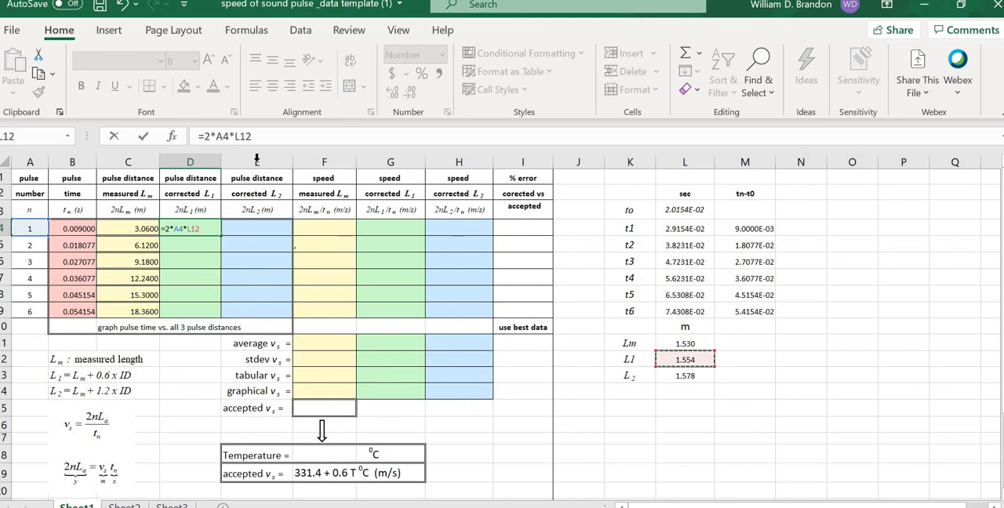
left_click(242, 136)
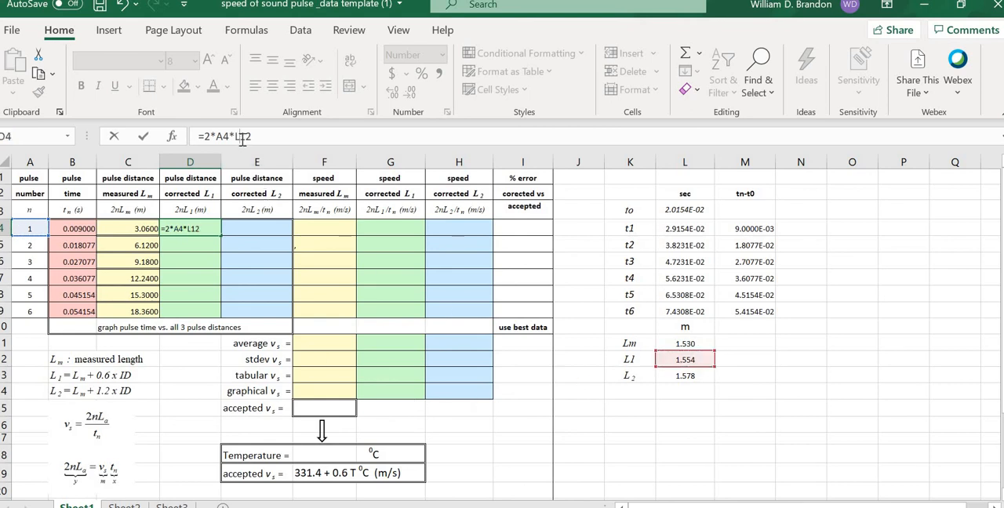
type("$")
key("Tab")
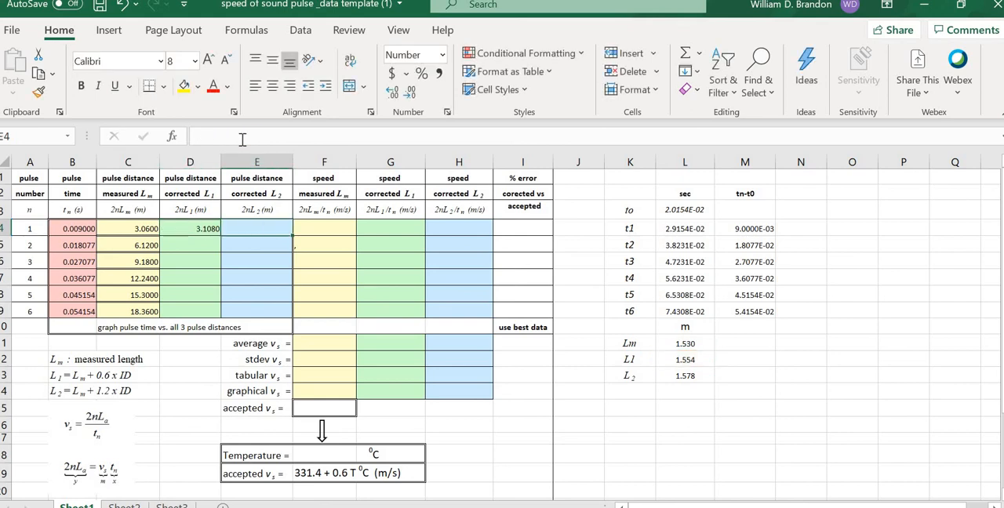
Step: Fill the D4 formula down through D9 for all six pulses
left_click(208, 229)
left_click_drag(220, 244, 211, 312)
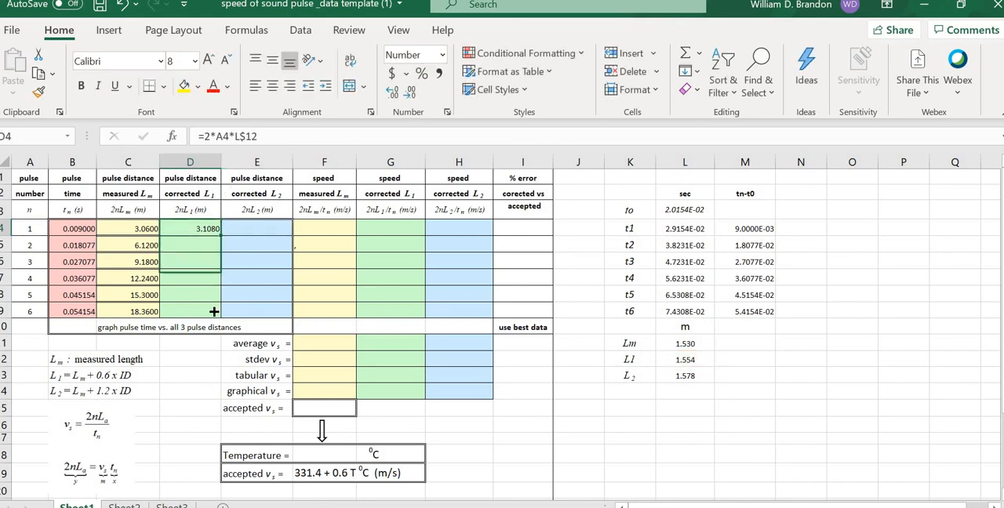
left_click(693, 424)
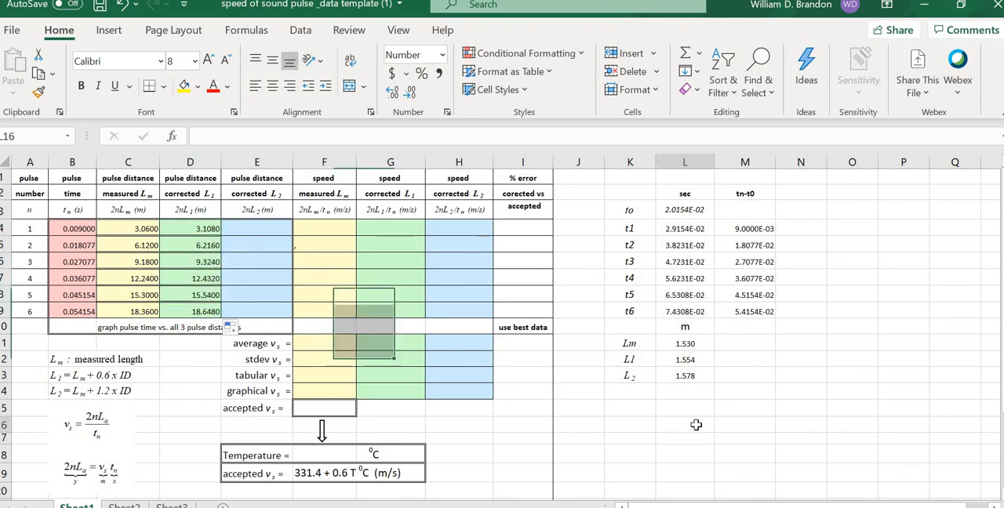
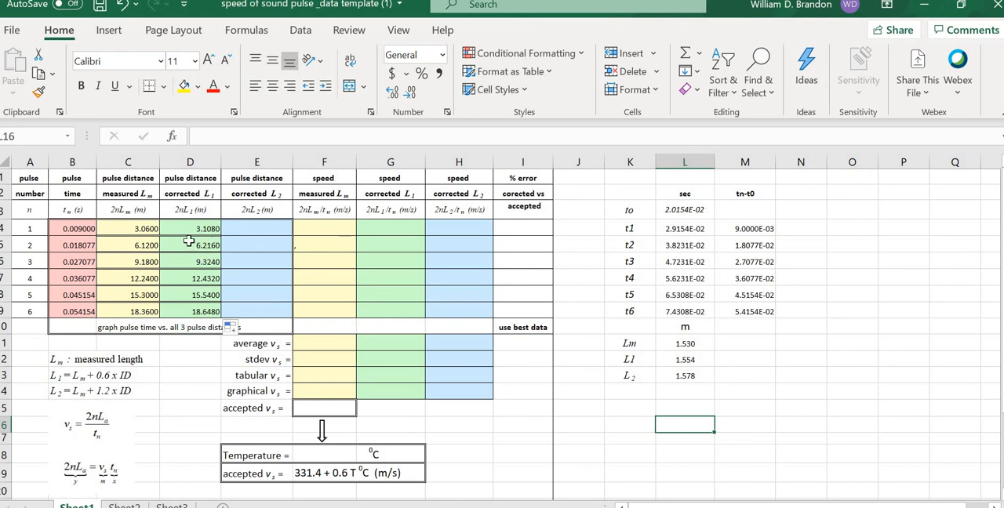
Step: Enter =2*A4*L$13 in E4 to compute the first pulse's L2-corrected distance, keeping the length's row reference absolute
left_click(269, 227)
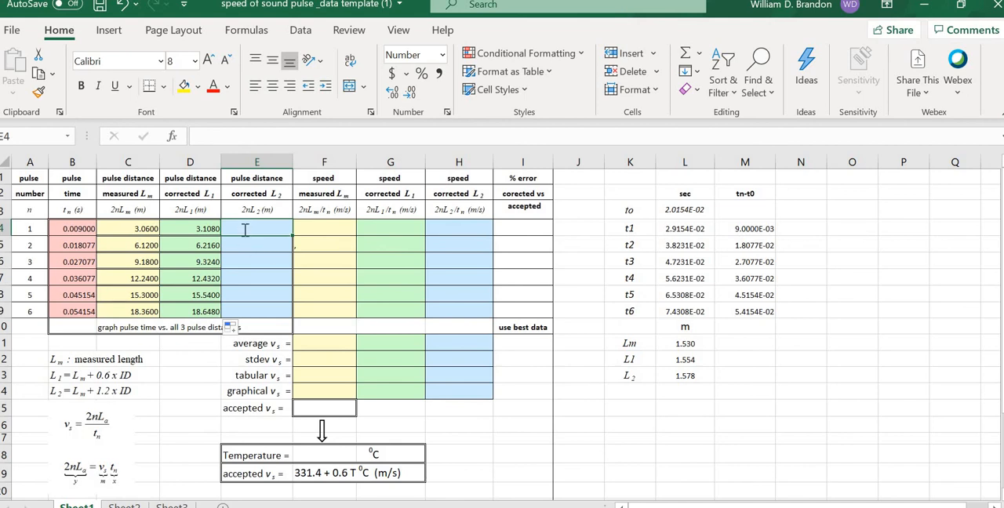
type("=2")
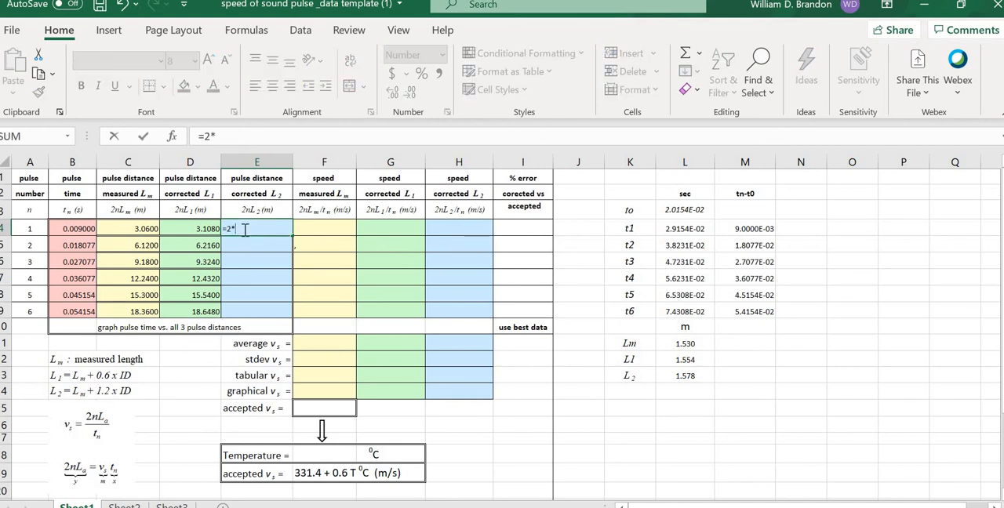
type("*")
left_click(36, 228)
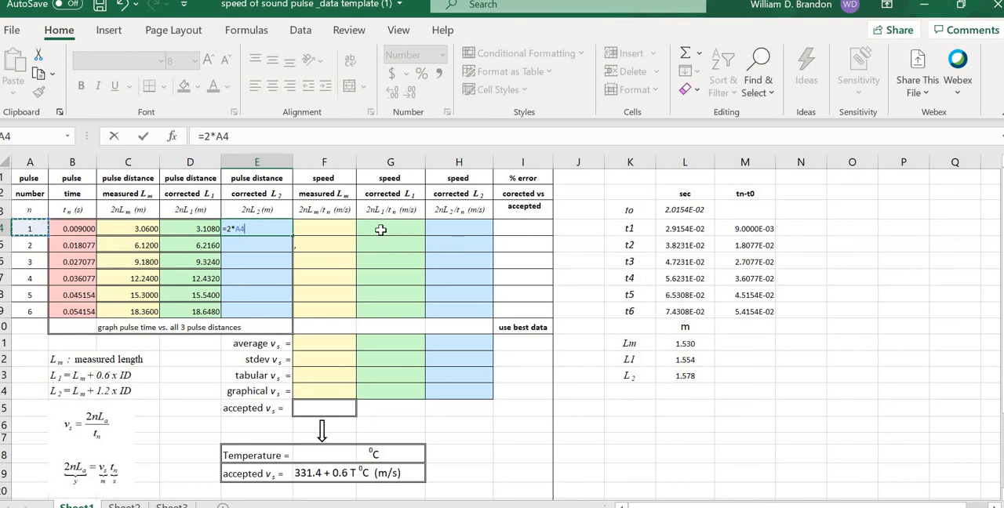
type("*")
left_click(677, 374)
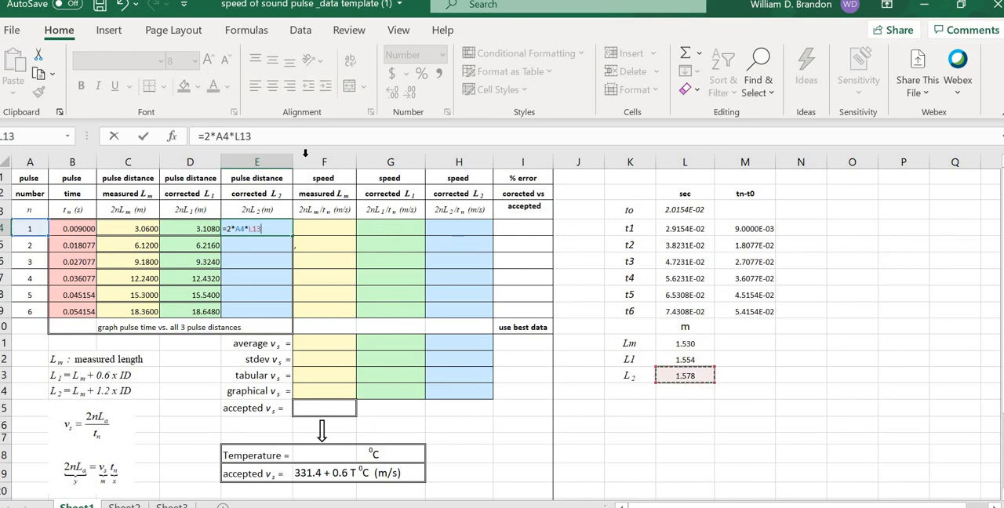
left_click(240, 136)
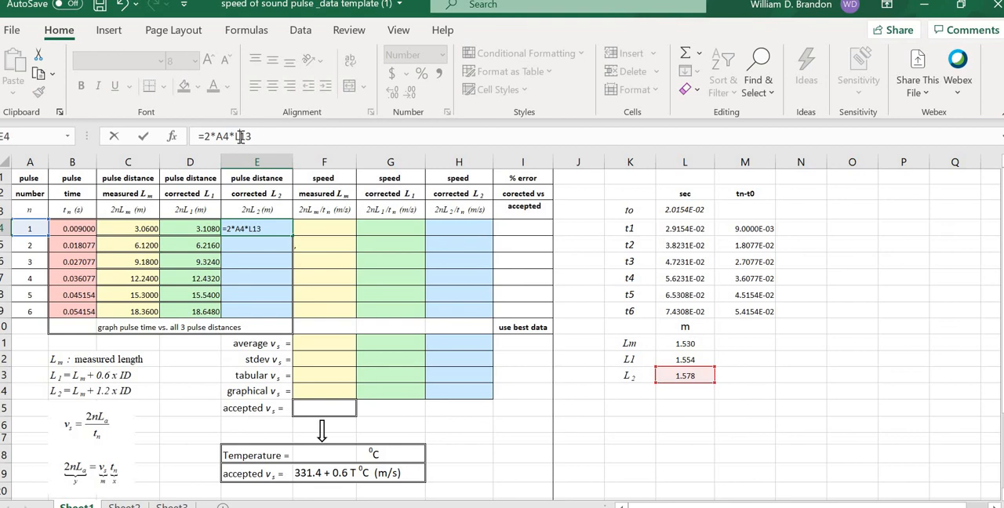
type("$")
key("Tab")
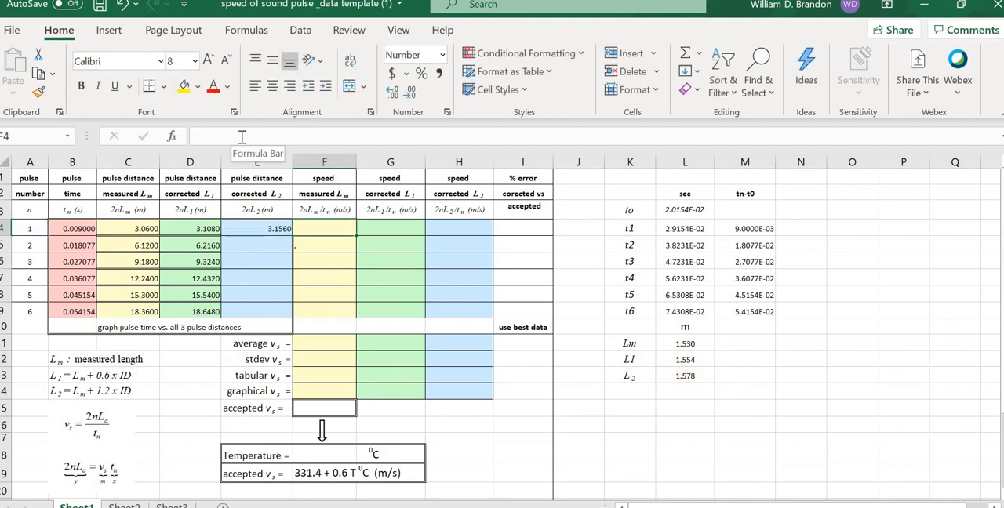
Step: Fill the E4 formula down through E9 to get the L2-corrected distances for all six pulses
left_click(274, 228)
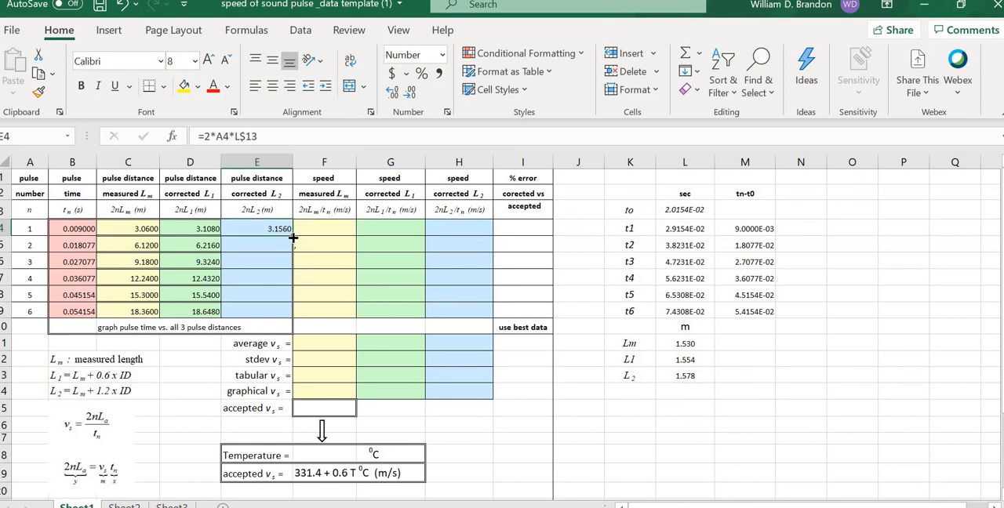
left_click_drag(293, 238, 292, 317)
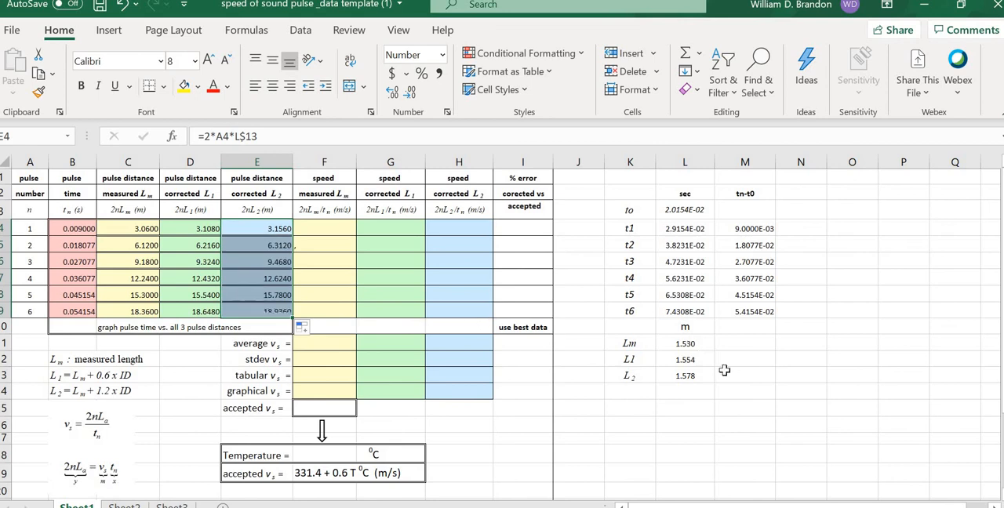
left_click(814, 404)
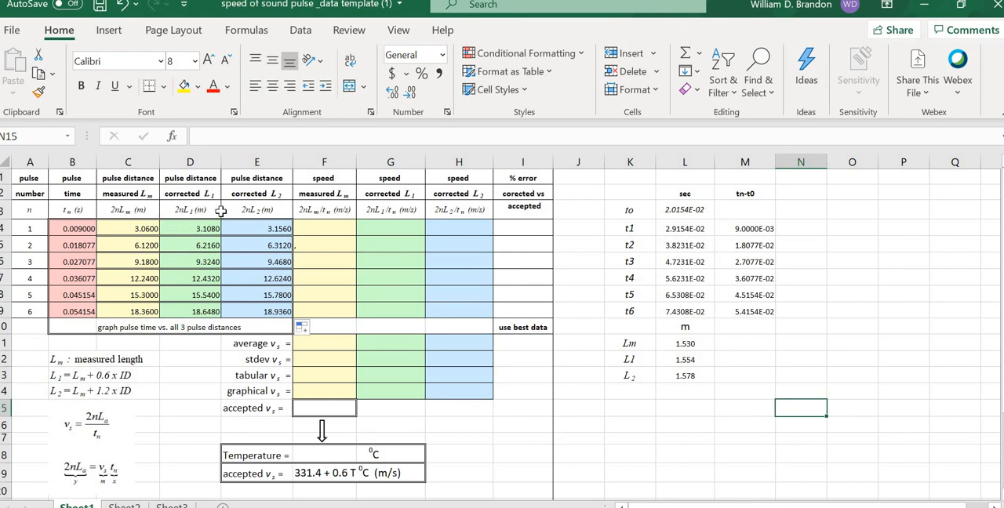
Step: Enter =C4/B4 in F4 to compute the first pulse's speed from the measured length Lm
left_click(323, 228)
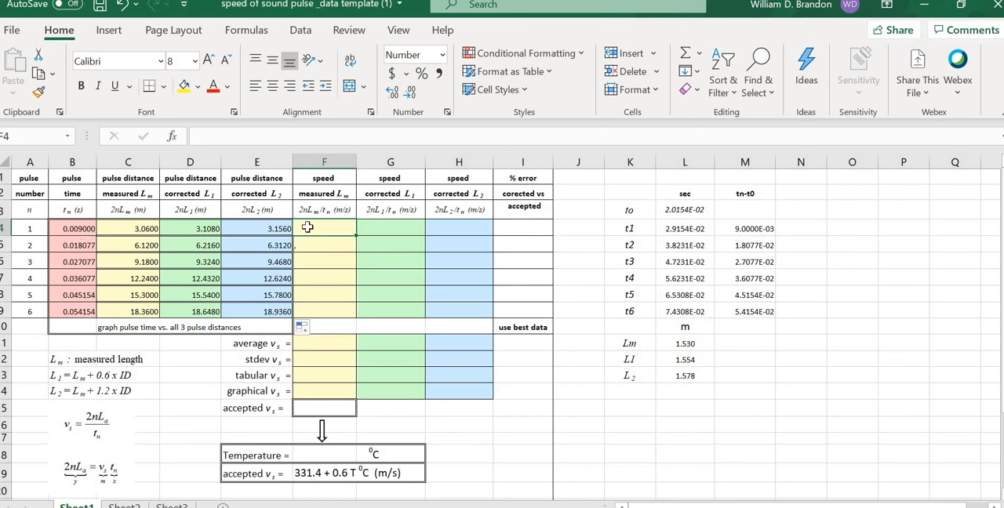
type("=")
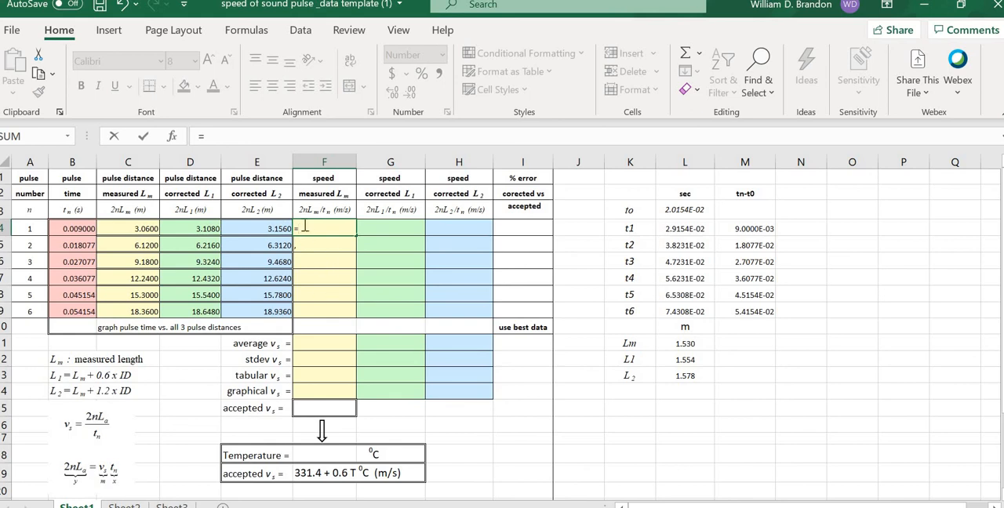
left_click(137, 228)
type("/")
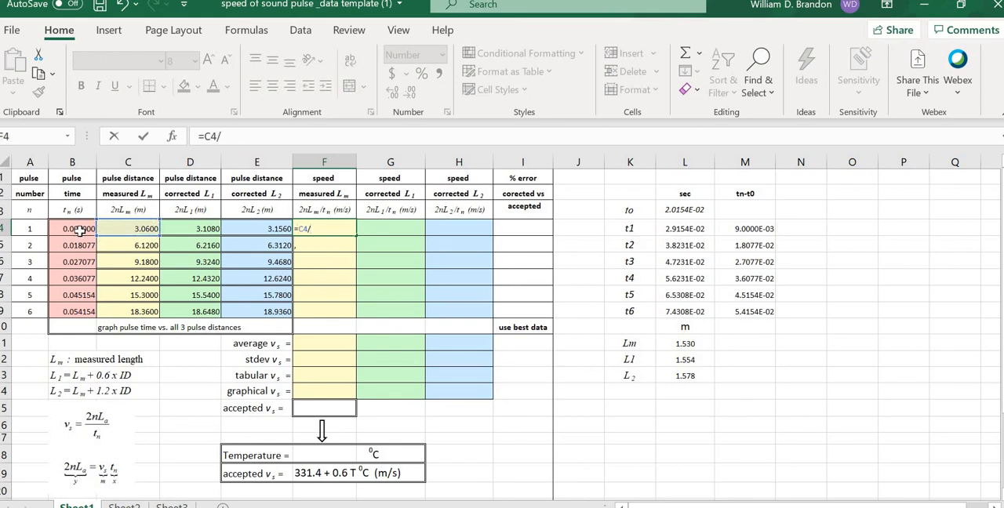
left_click(80, 229)
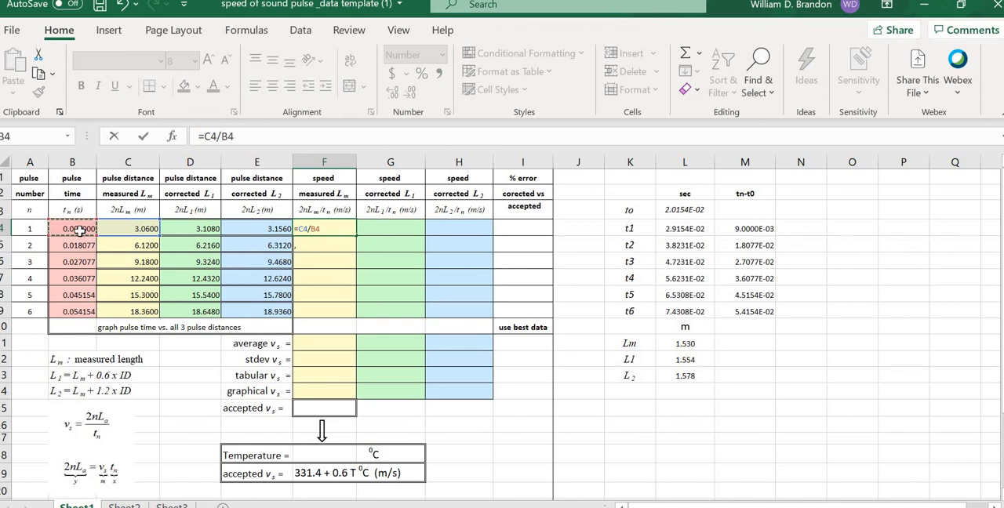
key("Tab")
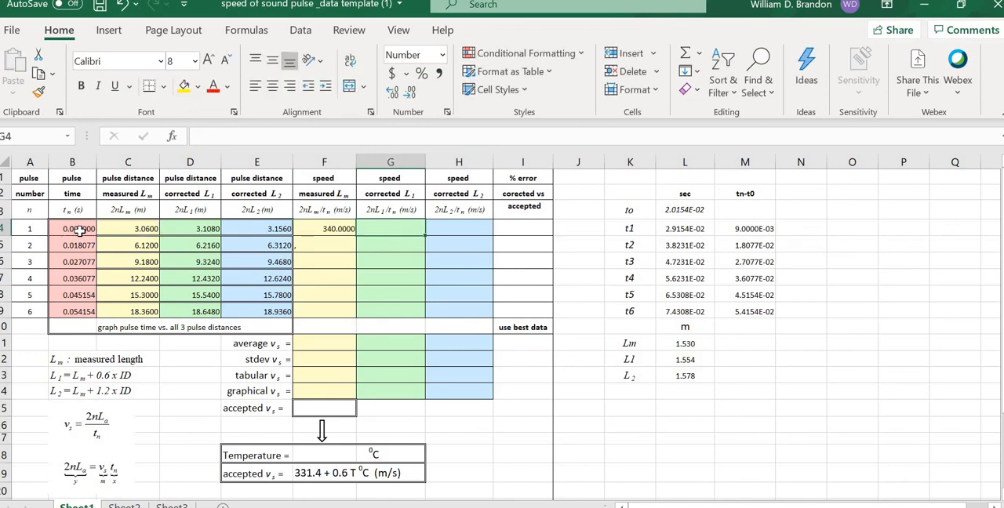
Step: Fill the F4 speed formula down through F9 for all six pulses
left_click(345, 231)
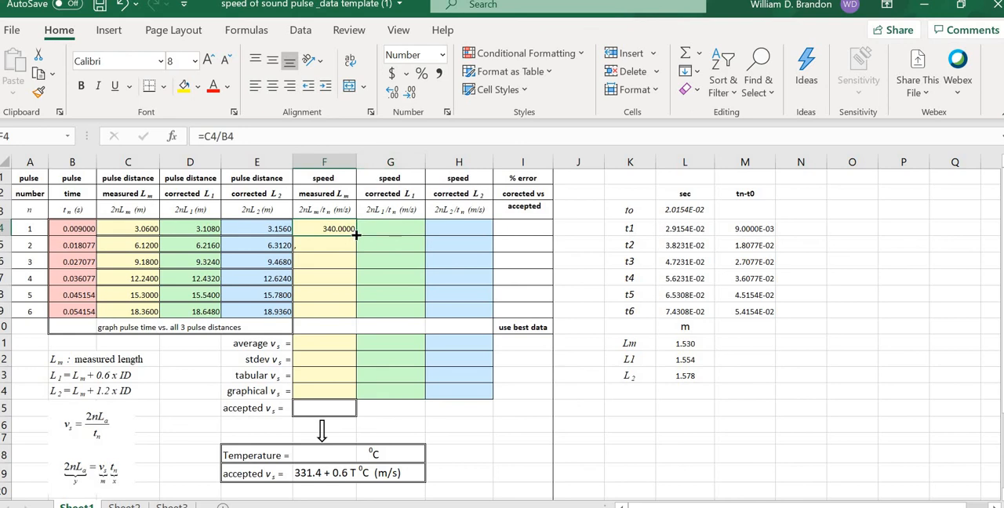
left_click_drag(356, 235, 349, 316)
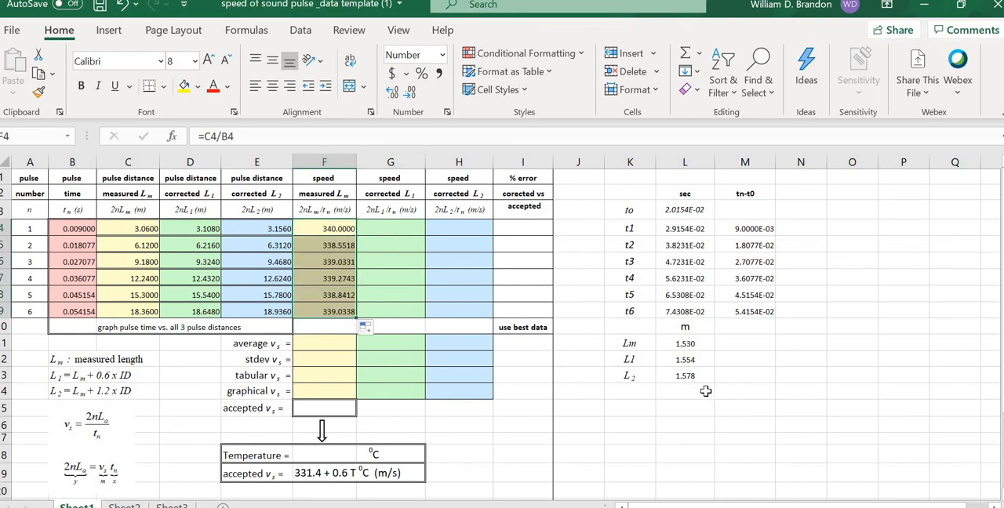
left_click(746, 409)
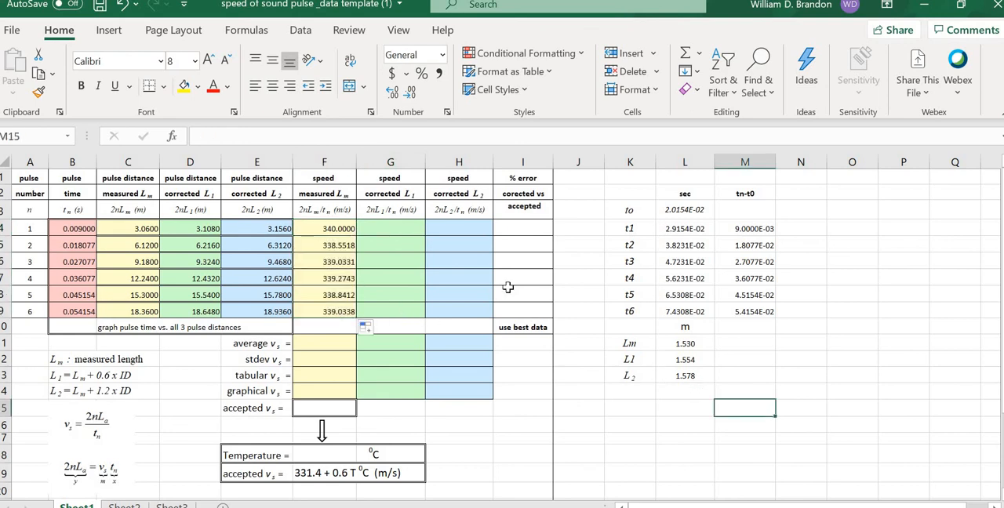
Step: Enter =D4/B4 in G4 to compute the first pulse's speed from the L1-corrected distance
left_click(382, 228)
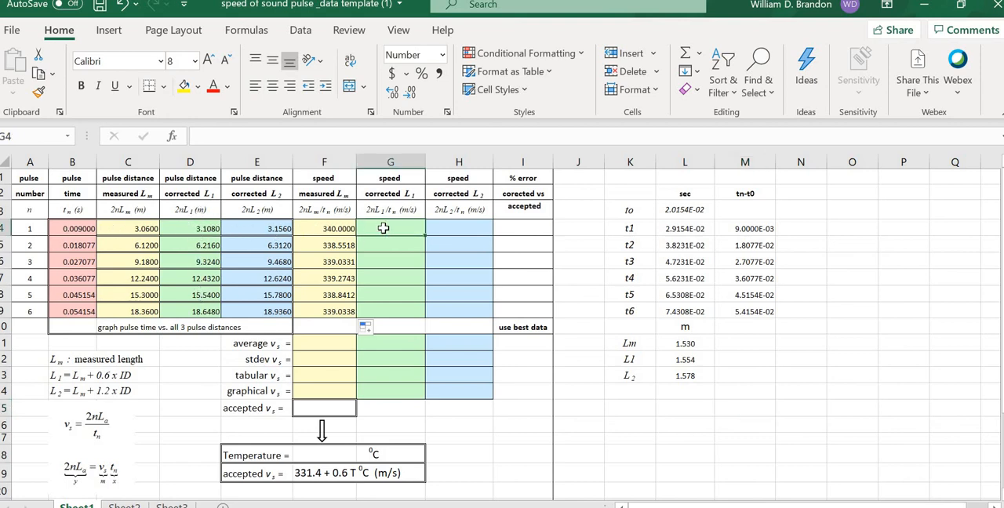
type("=")
left_click(190, 234)
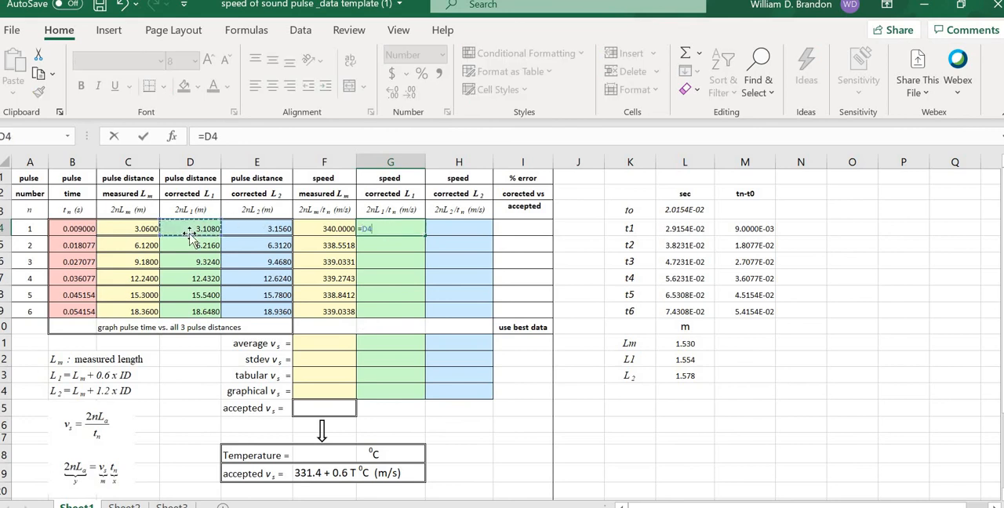
type("/")
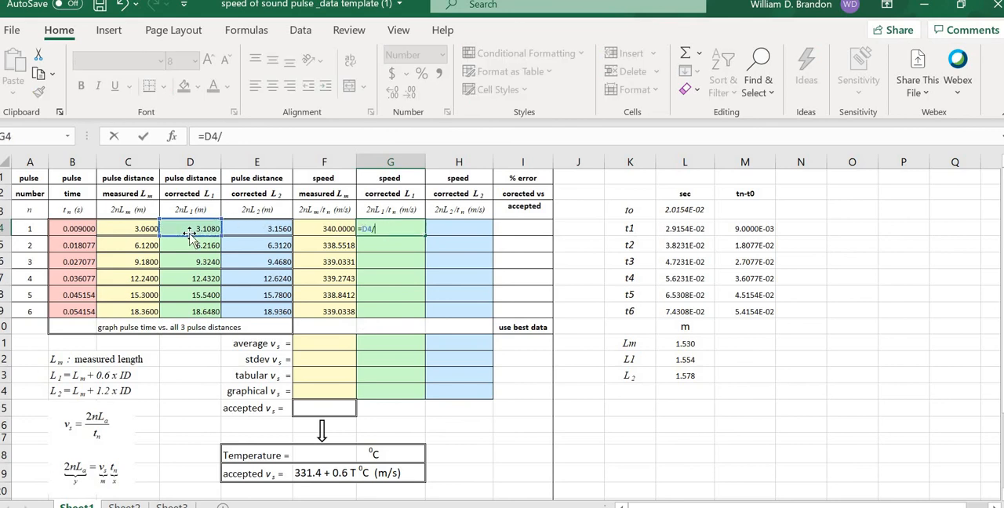
left_click(72, 229)
key("Tab")
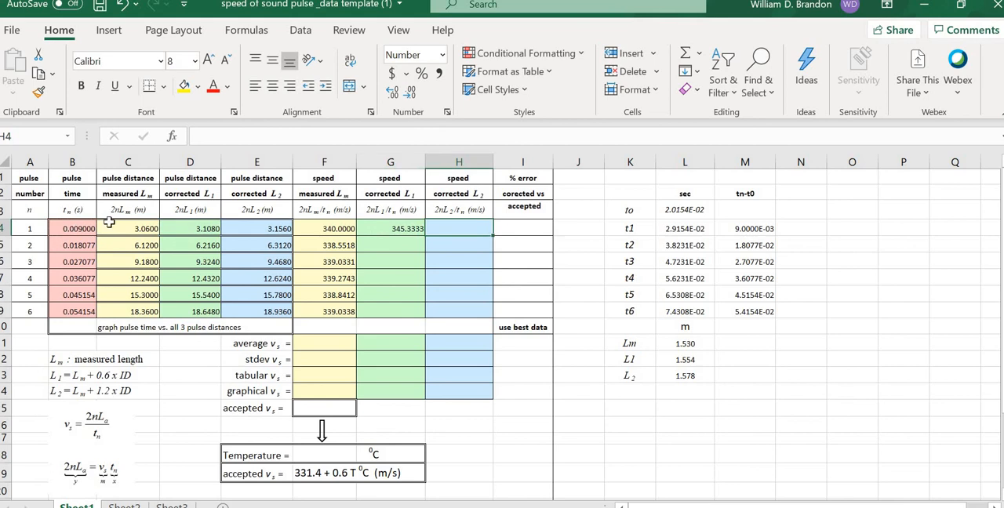
Step: Fill the G4 formula down through G9 to complete the L1-corrected speed column
left_click(372, 228)
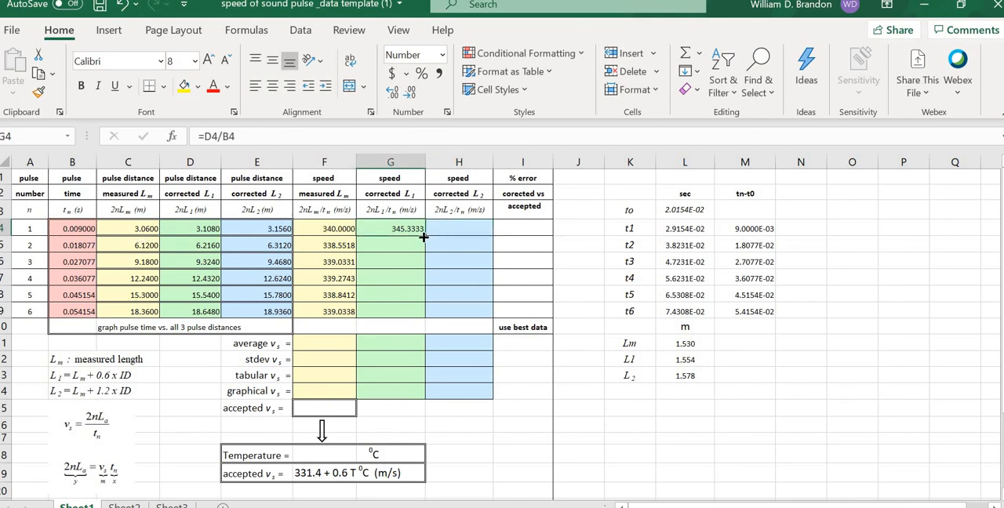
left_click_drag(422, 294, 422, 314)
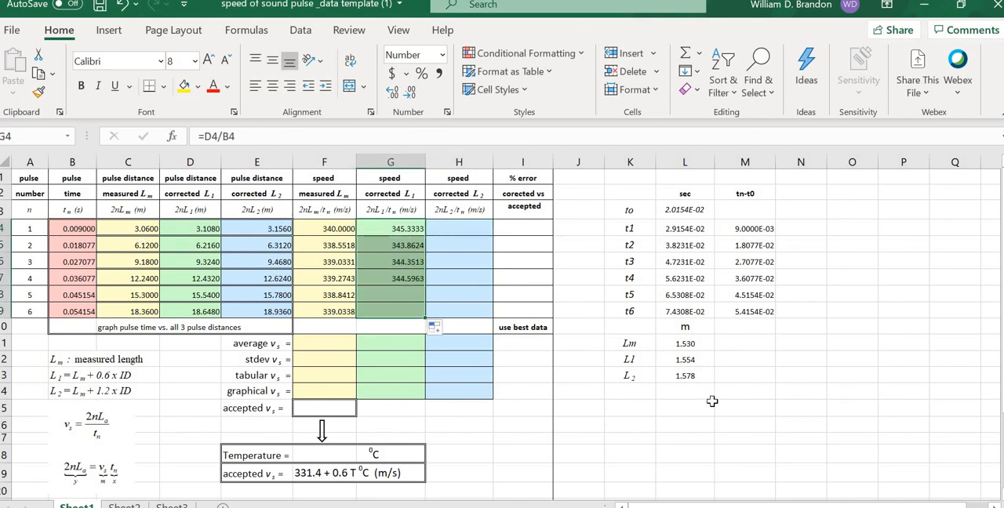
left_click(852, 424)
Step: Enter =E4/B4 in H4 to compute the first pulse's speed from the L2-corrected distance
left_click(444, 230)
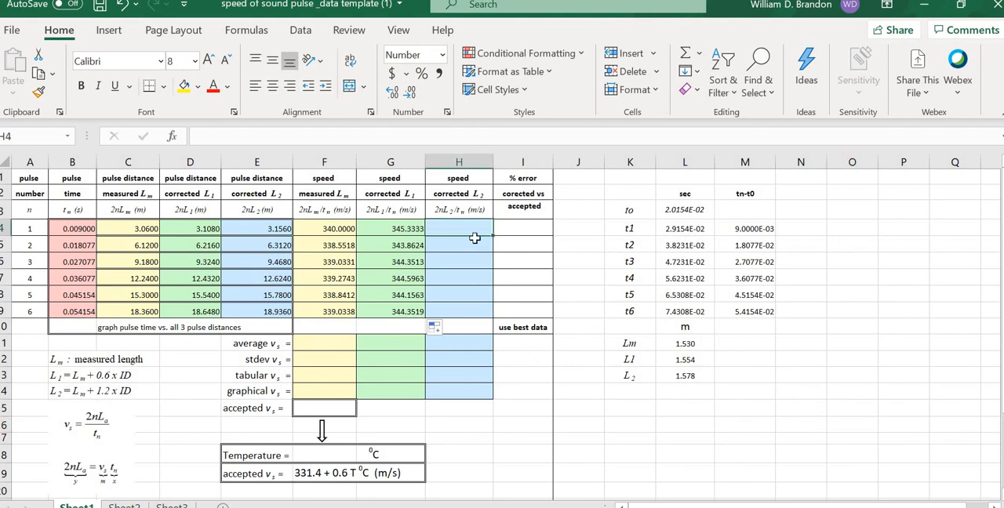
type("=")
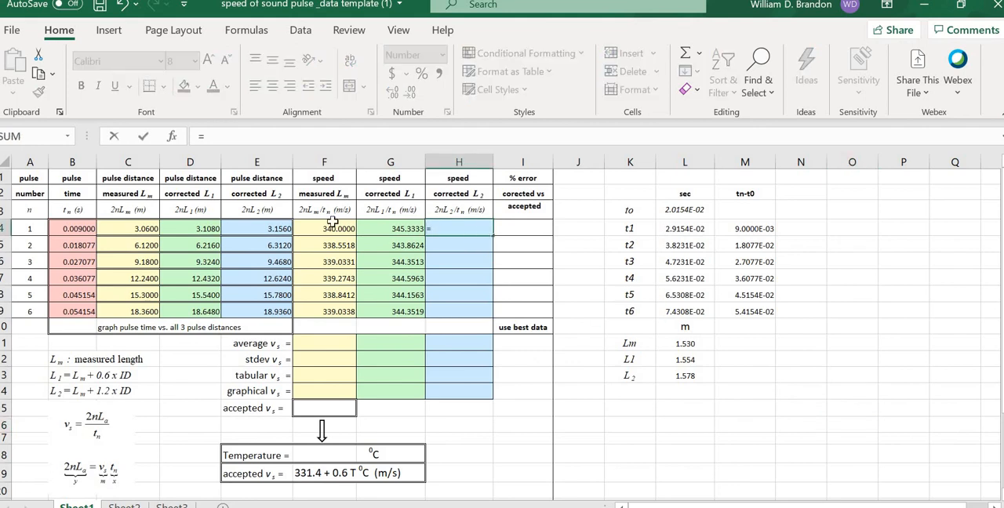
left_click(262, 230)
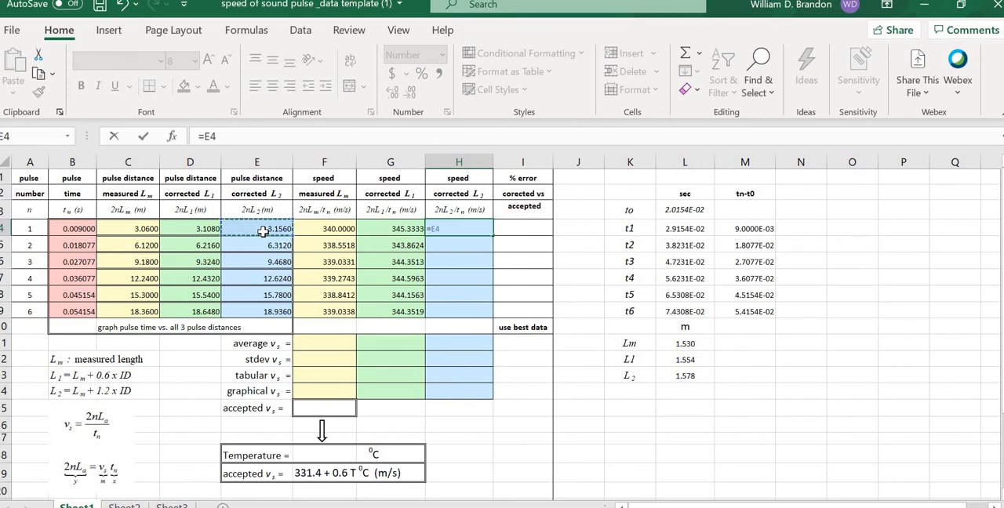
type("/")
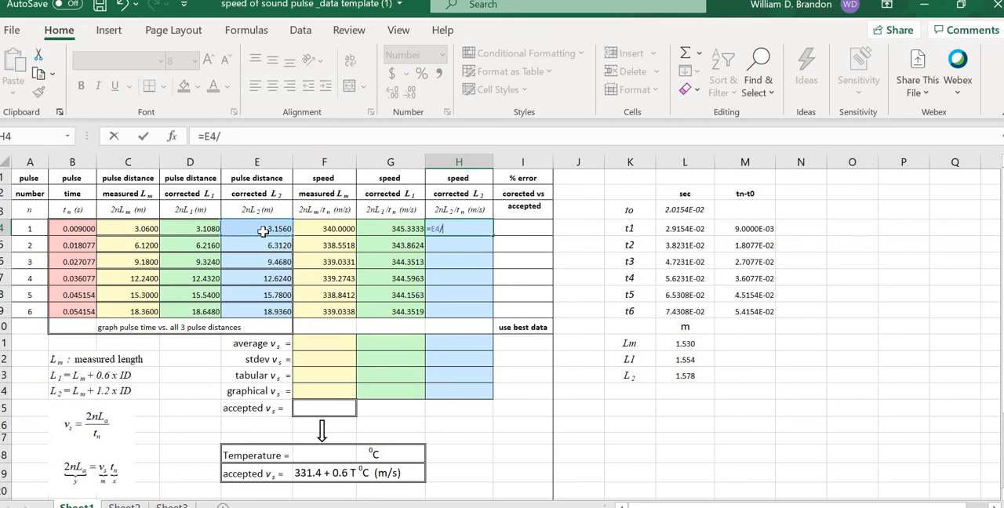
left_click(74, 227)
key("Tab")
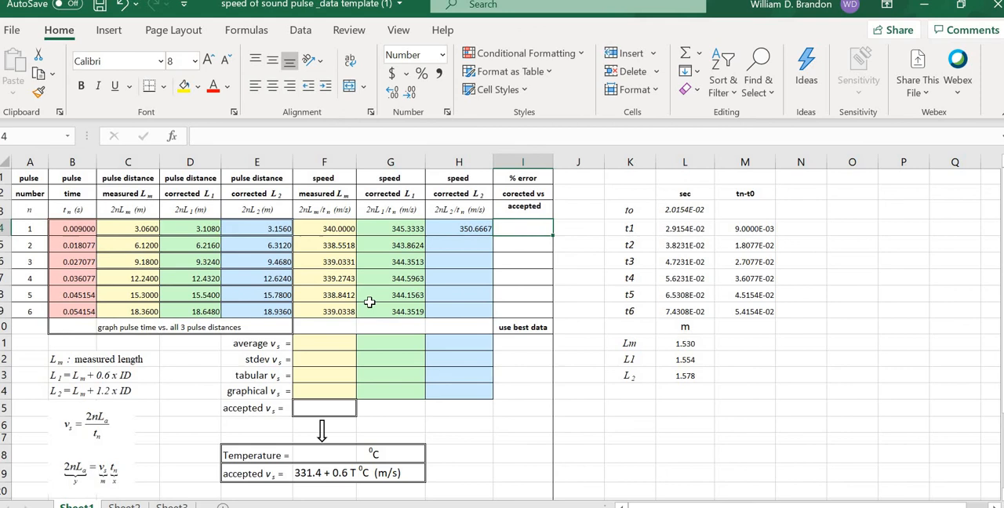
Step: Fill the H4 formula down through H9 to complete the L2-corrected speed column
left_click(485, 227)
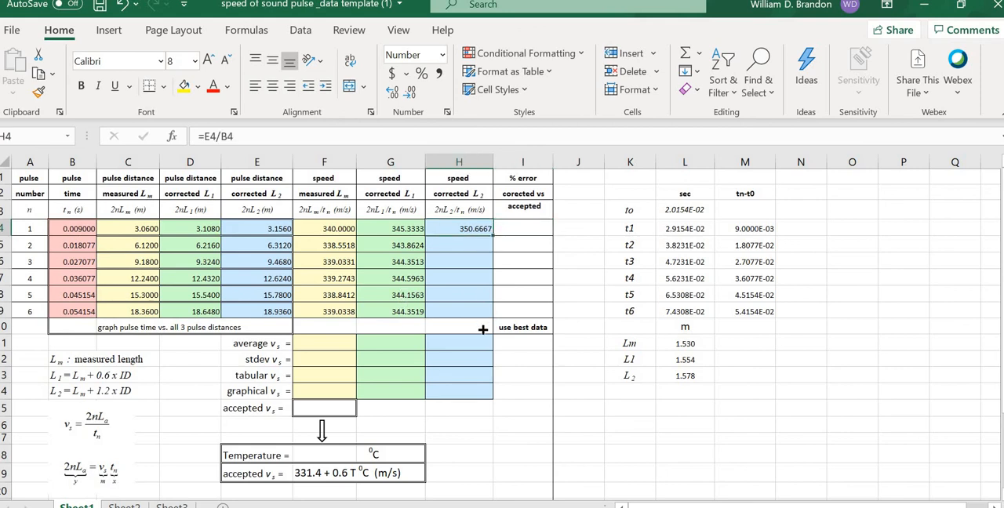
left_click_drag(483, 329, 483, 315)
left_click(919, 364)
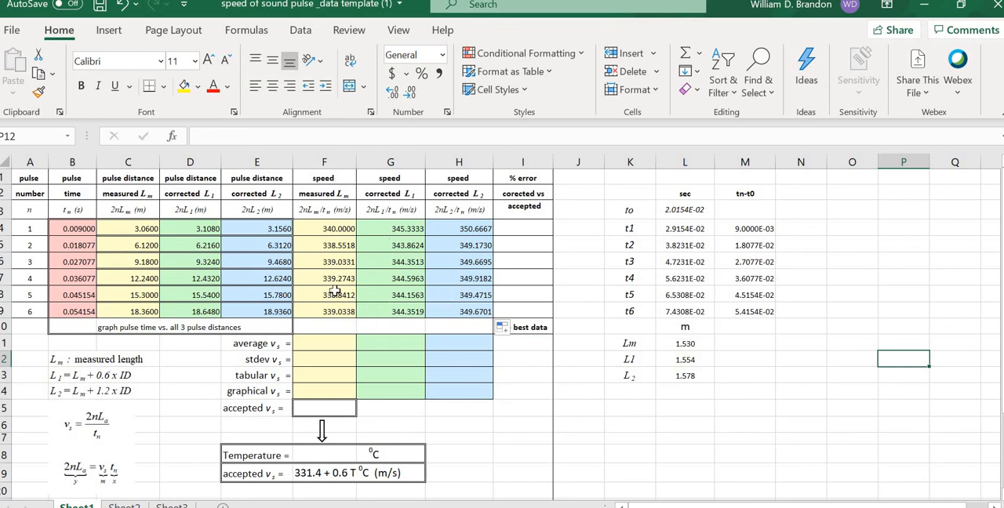
Step: Enter =average(F4:F9) in F11 to compute the average speed for the measured length
double_click(337, 342)
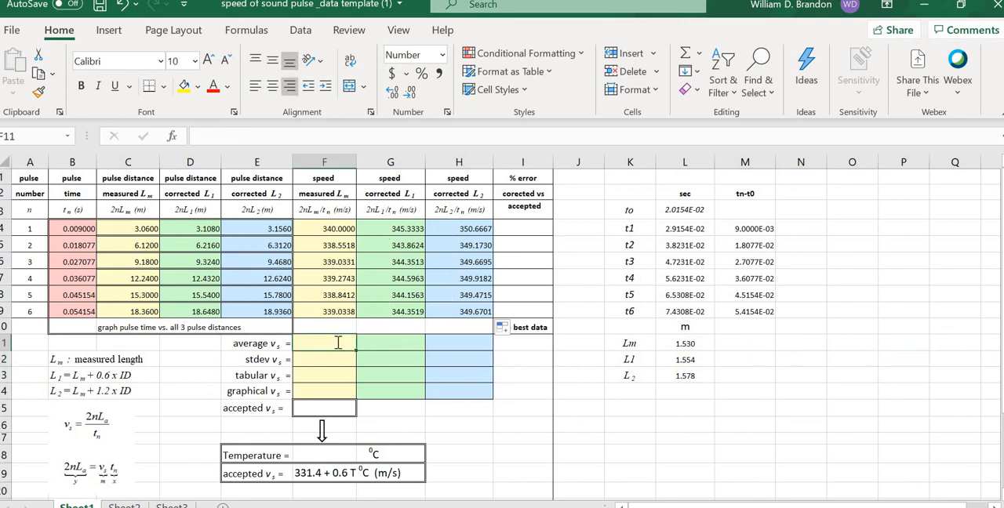
type("=")
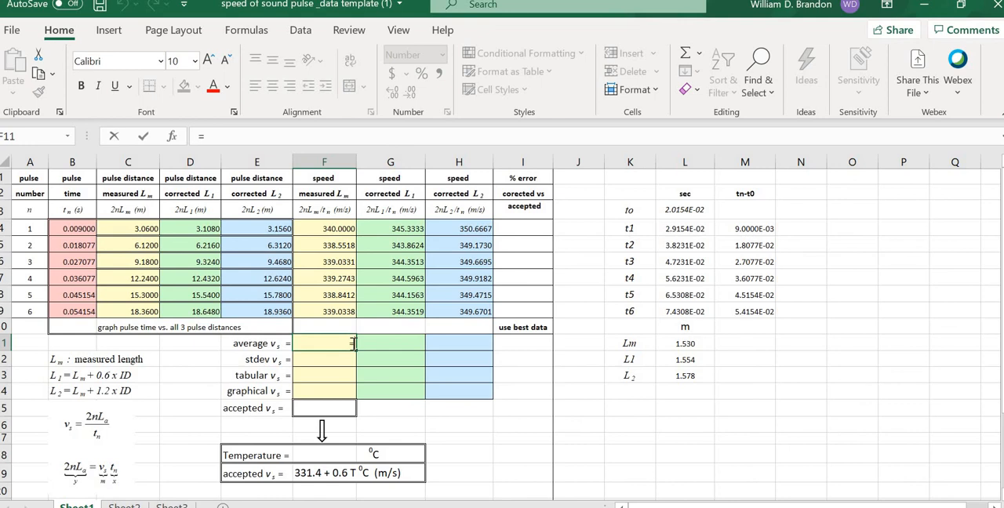
type("averag")
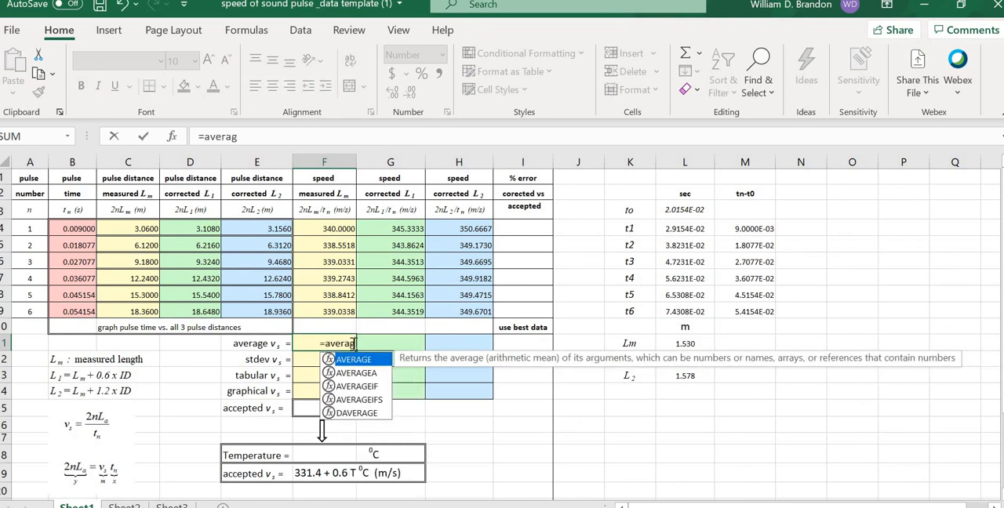
type("e(")
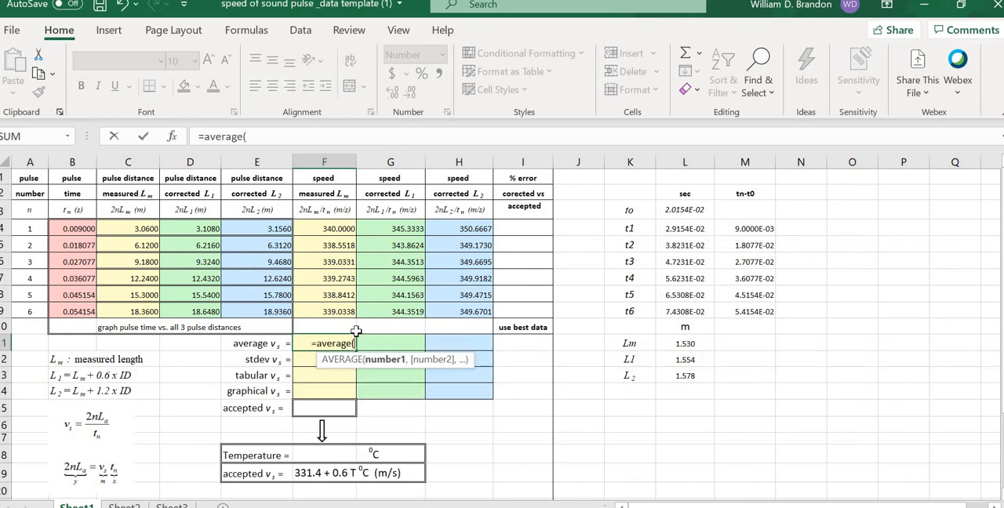
left_click(332, 228)
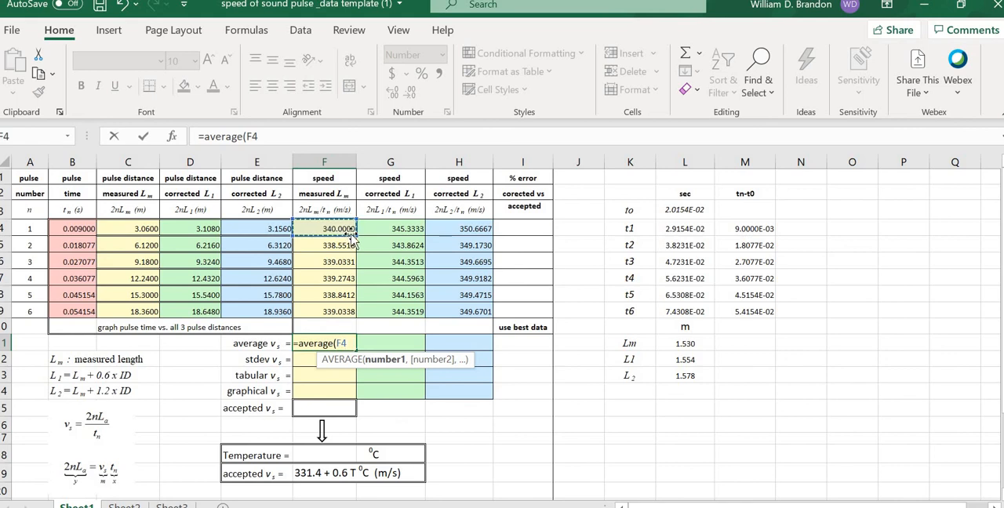
left_click_drag(353, 233, 357, 314)
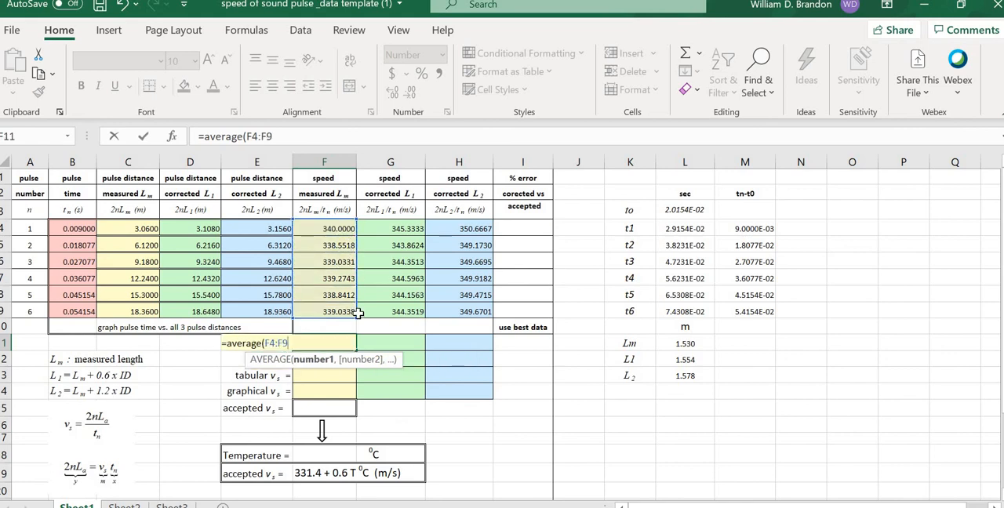
type(")")
key("Tab")
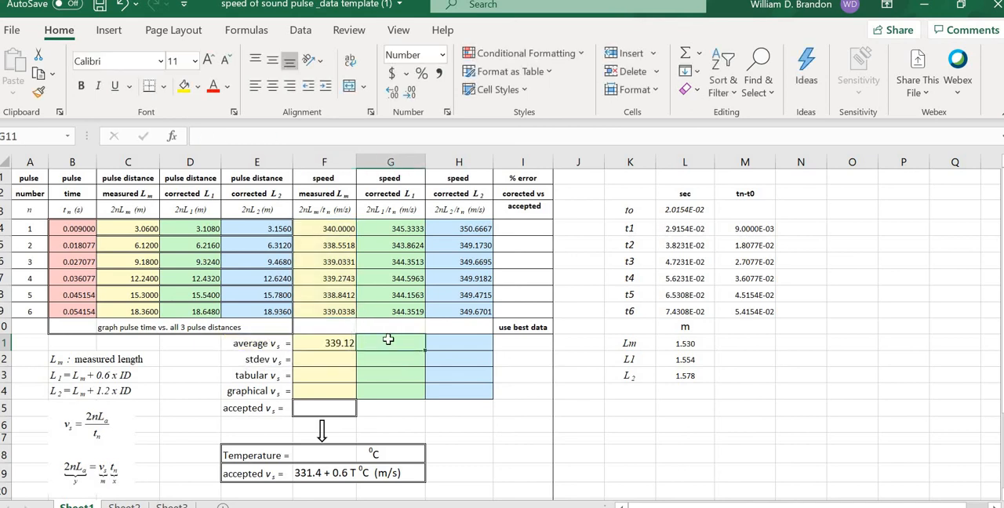
Step: Enter =average(G4:G9) in G11 to compute the average of the L1-corrected speeds
type("=")
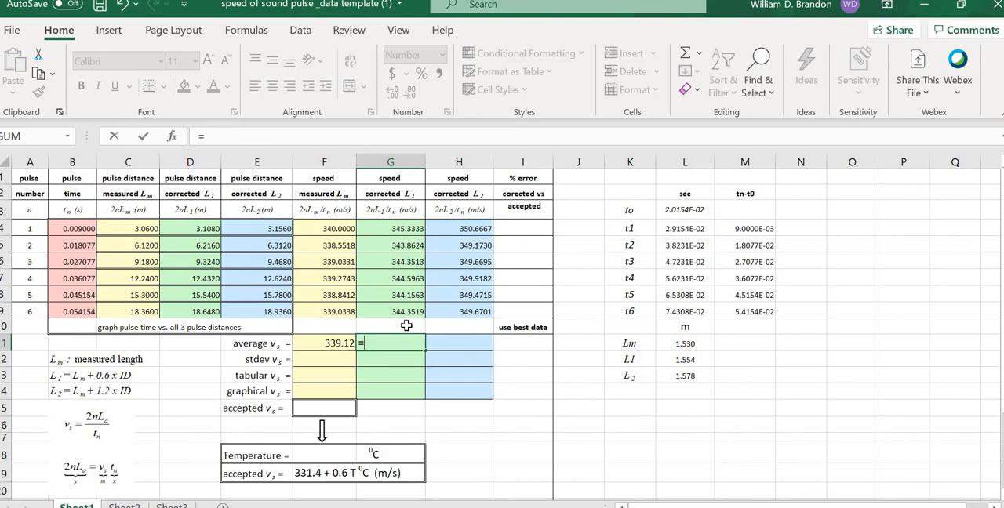
type("average")
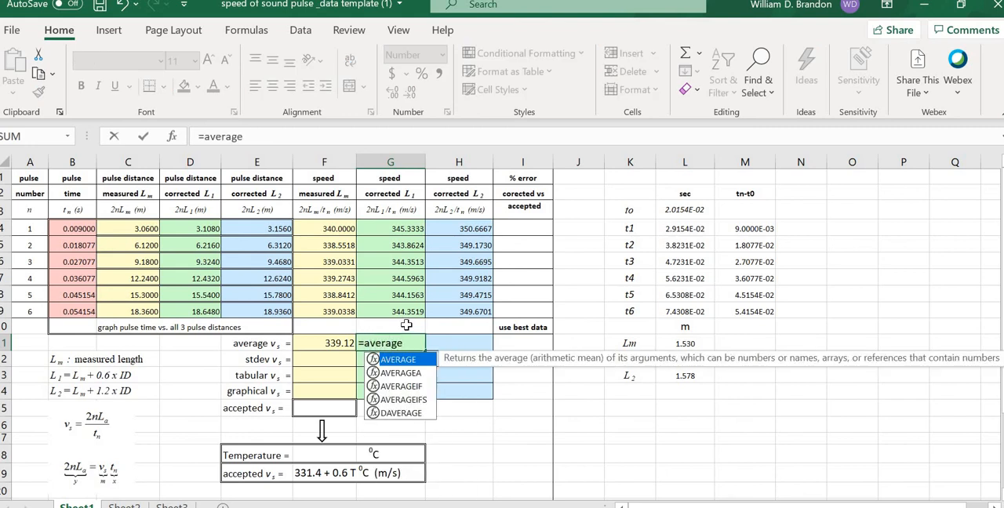
type("(")
left_click(398, 229)
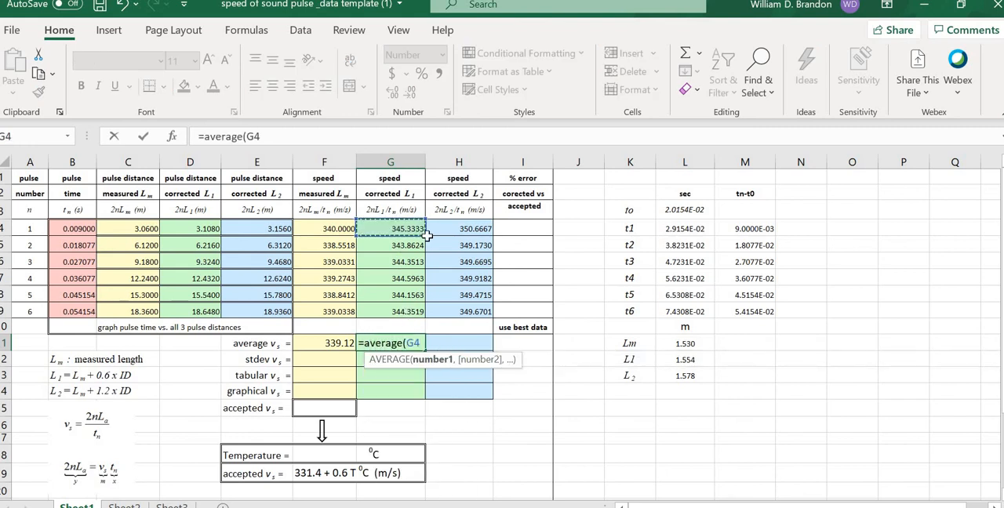
left_click_drag(428, 236, 421, 323)
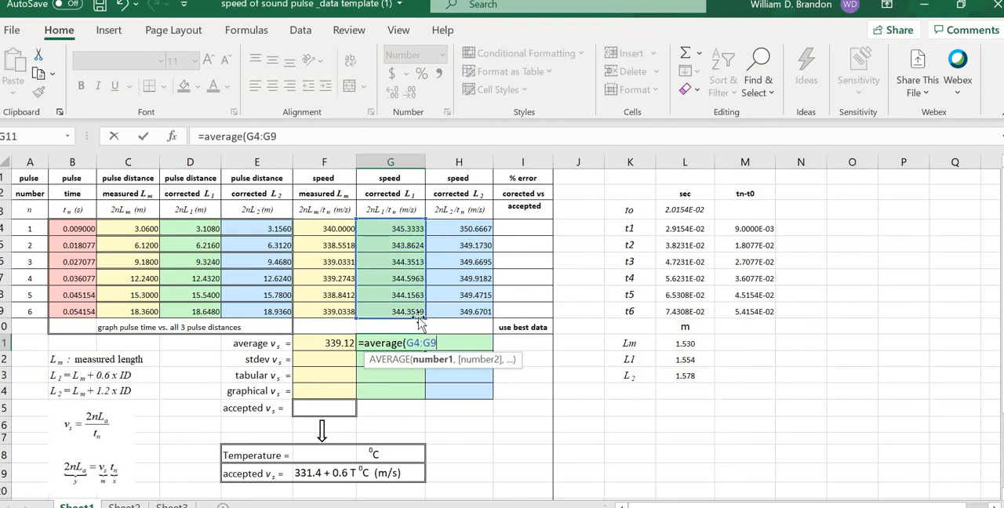
key("Tab")
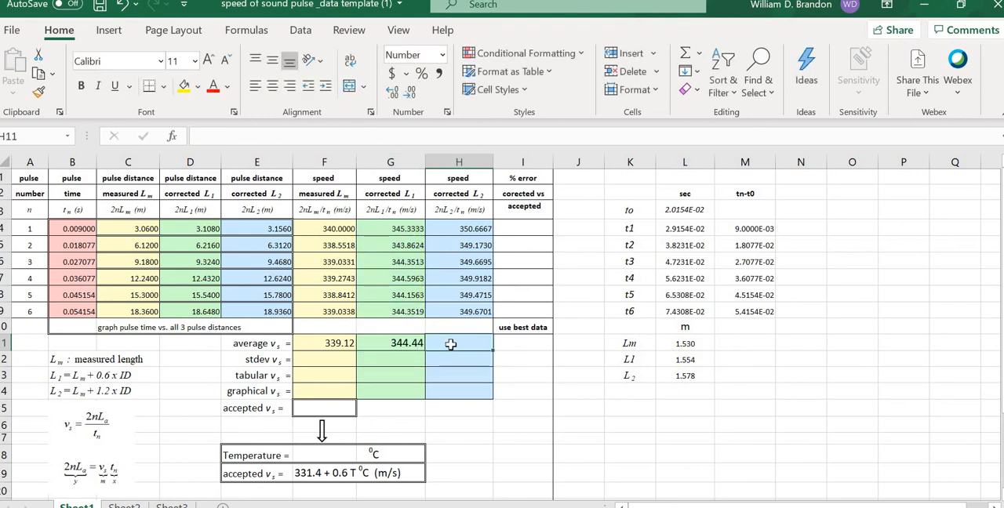
Step: Enter =average(H4:H9) in H11 to compute the average of the L2-corrected speeds
type("=ave")
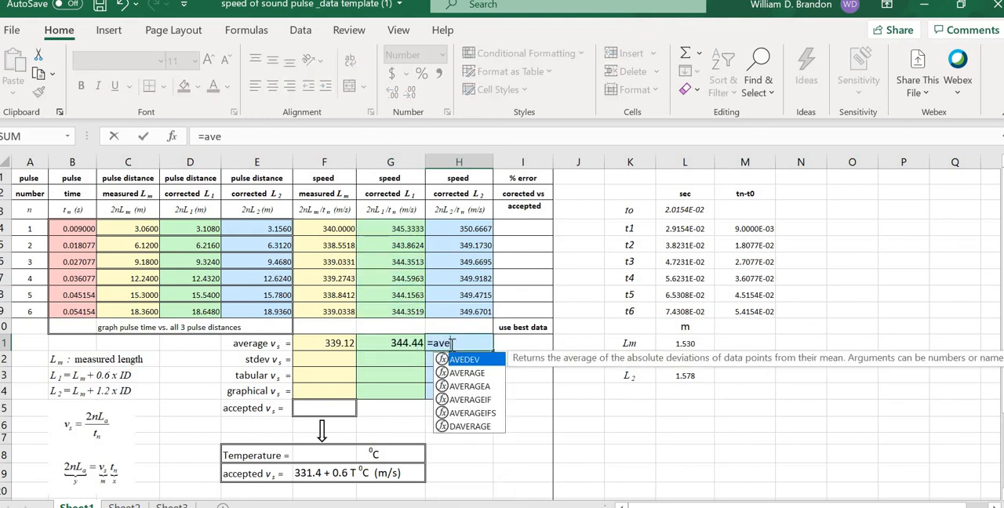
type("rage(")
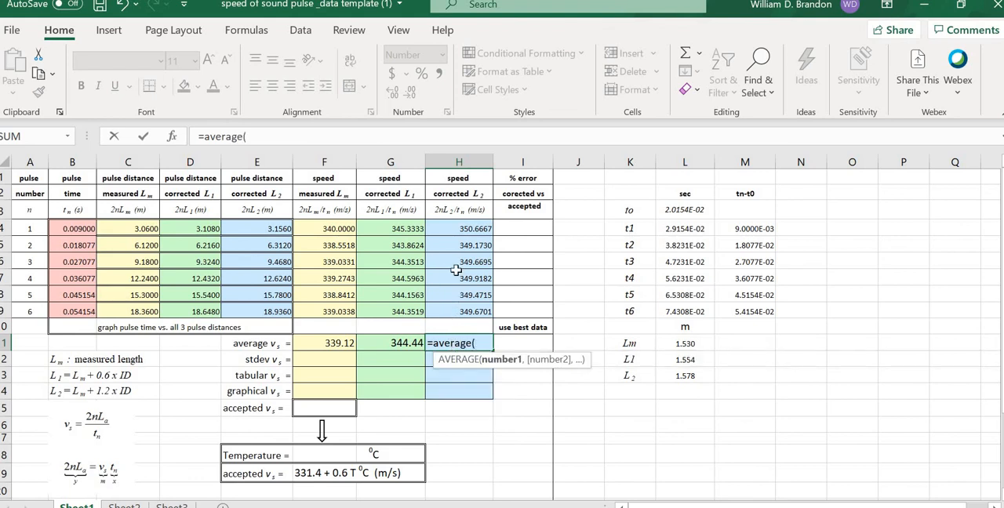
left_click(477, 229)
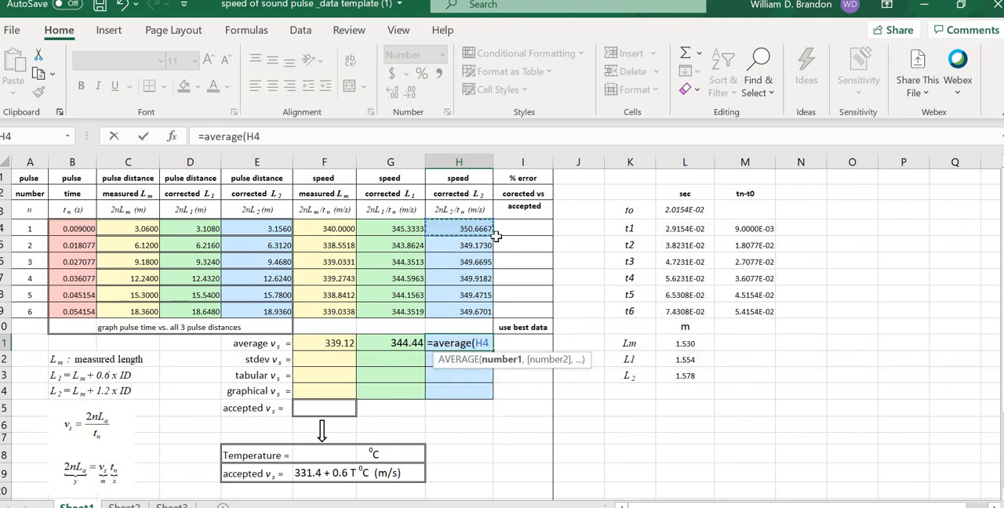
left_click_drag(477, 229, 487, 314)
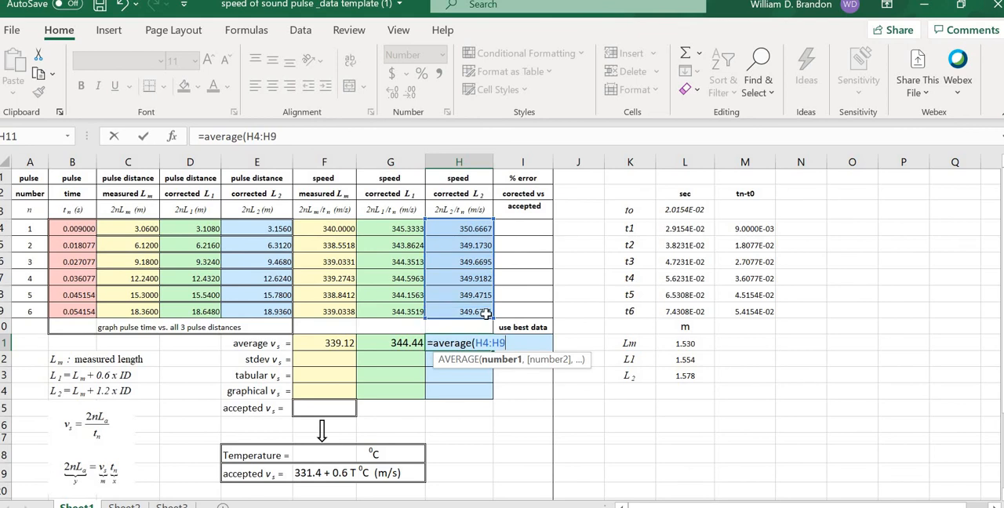
key("Return")
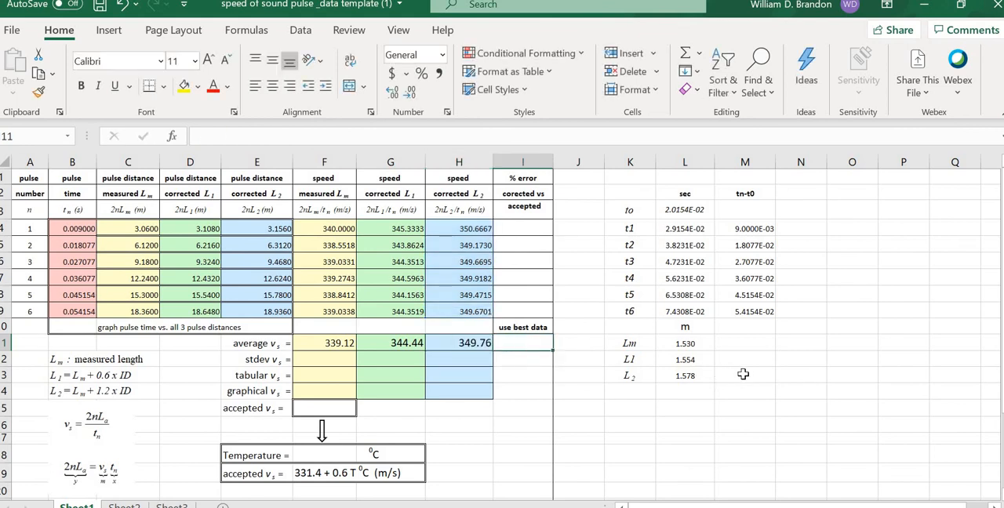
left_click(744, 375)
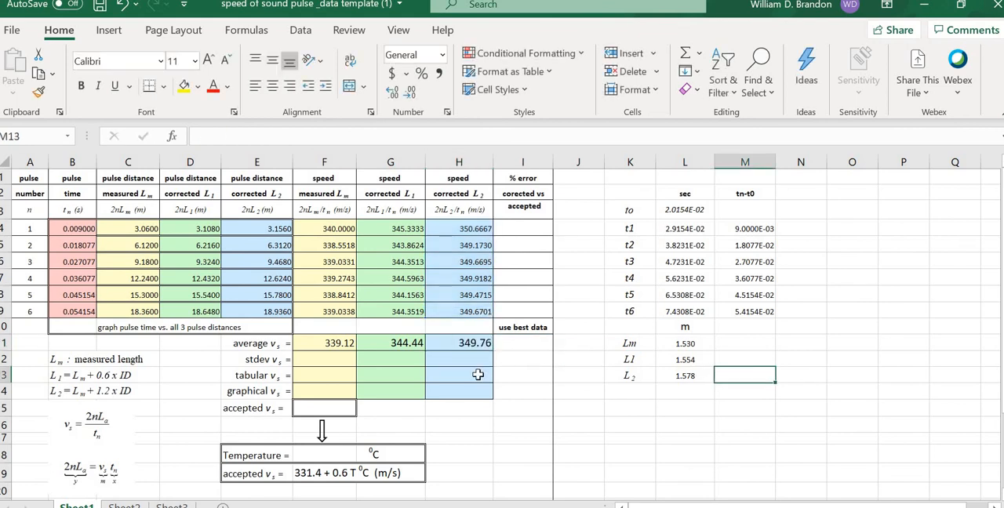
Step: Enter =stdev(F4:F9) in F12 to compute the standard deviation of the measured-length speeds
left_click(328, 362)
type("=s")
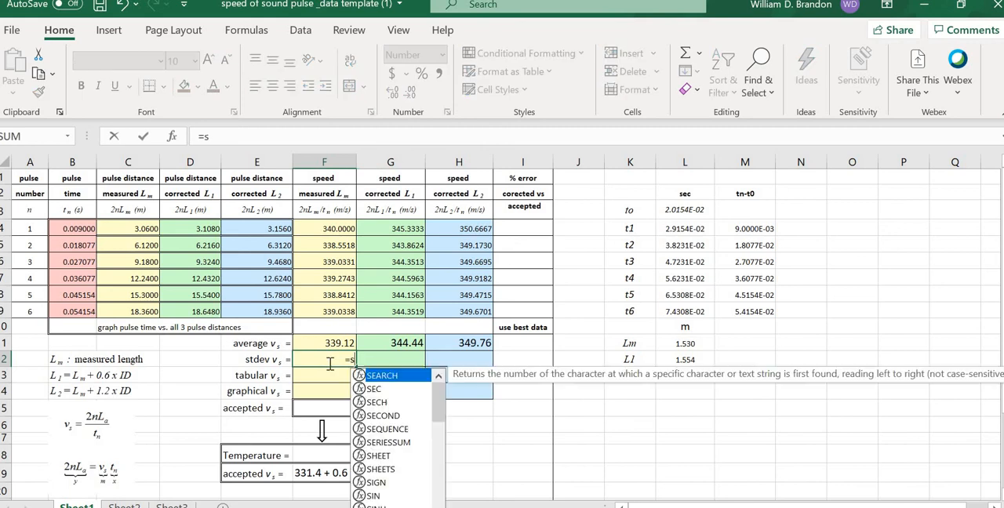
type("tdev")
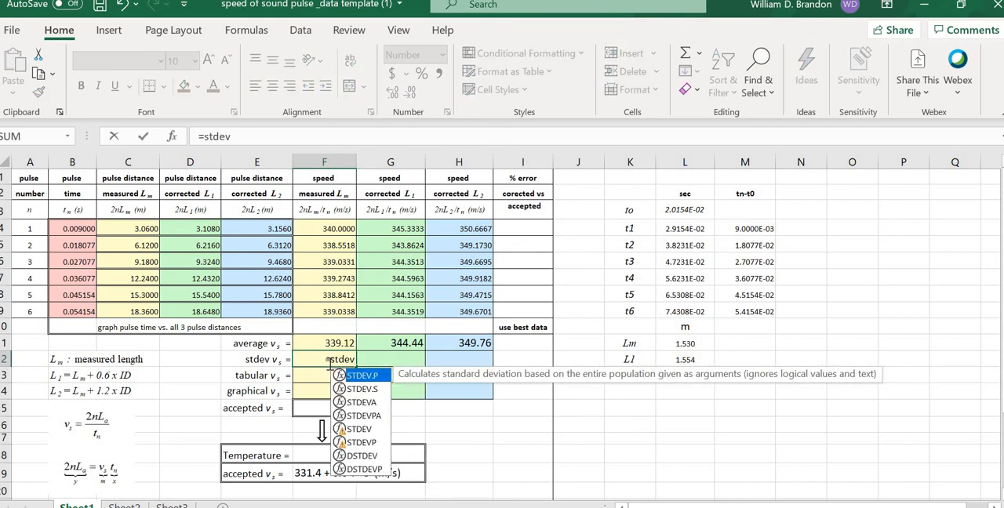
type("(")
left_click(339, 227)
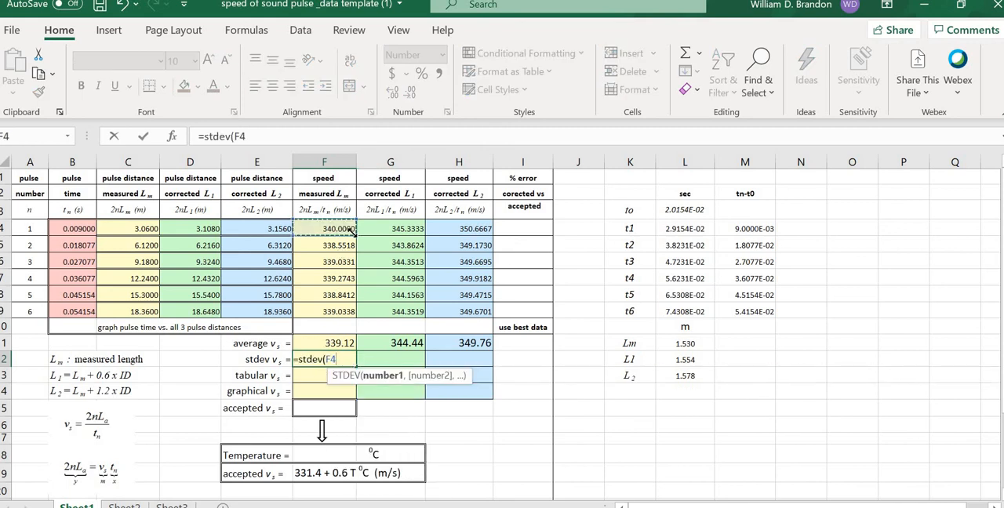
left_click_drag(354, 230, 345, 323)
type(")")
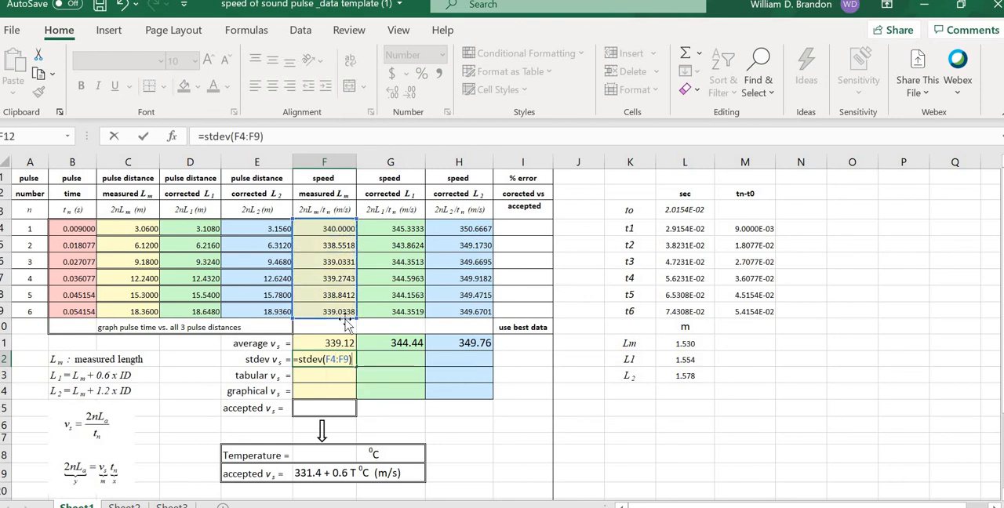
key("Tab")
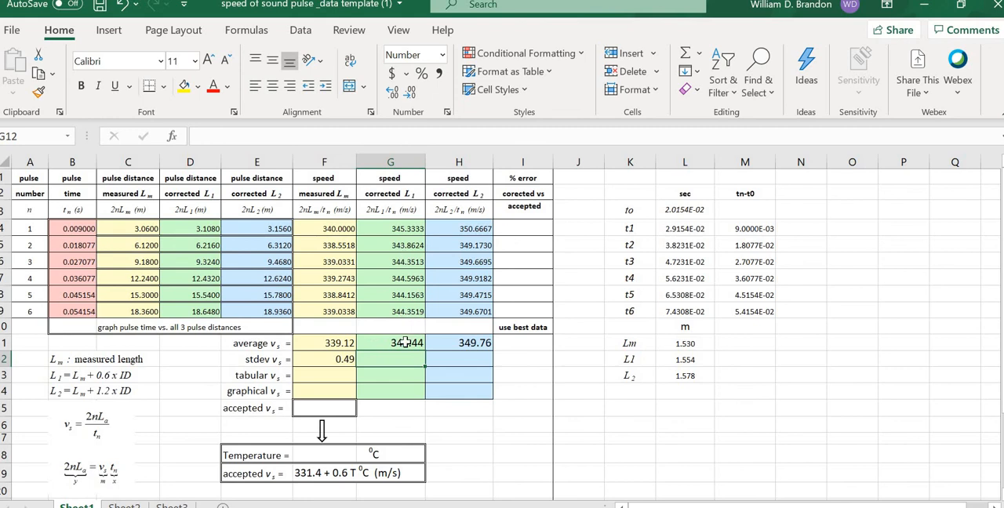
Step: Enter =stdev(G4:G9) in G12 to compute the standard deviation of the L1-corrected speeds
type("=s")
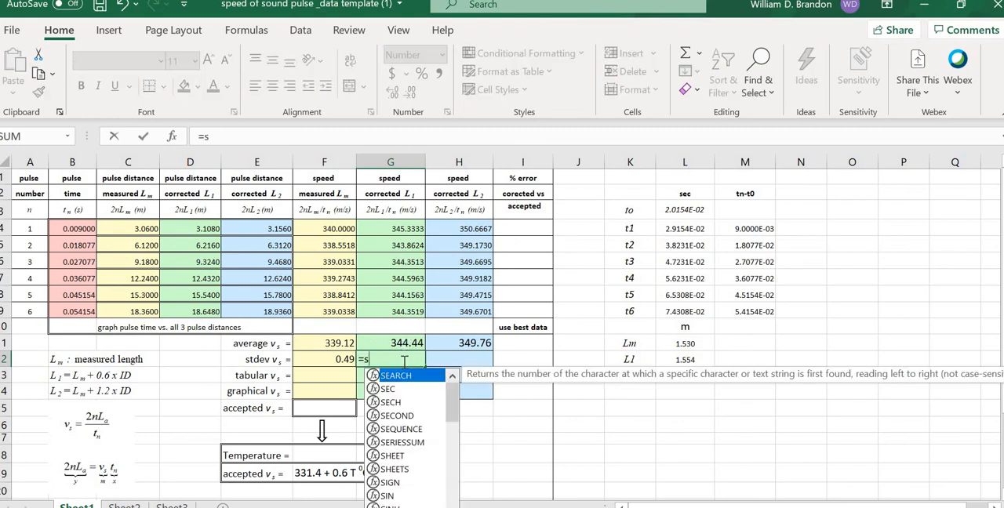
type("tdev(")
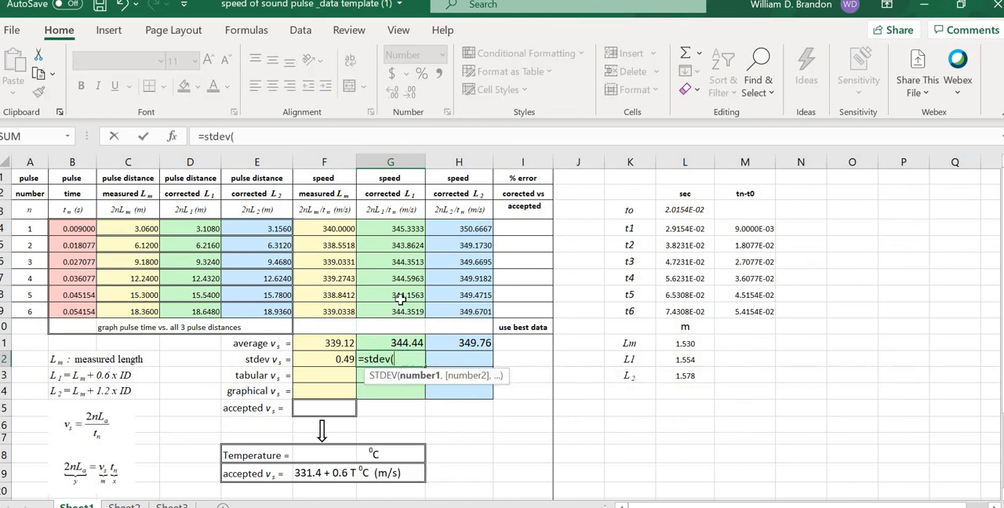
left_click(404, 229)
left_click_drag(424, 229, 424, 324)
type(")")
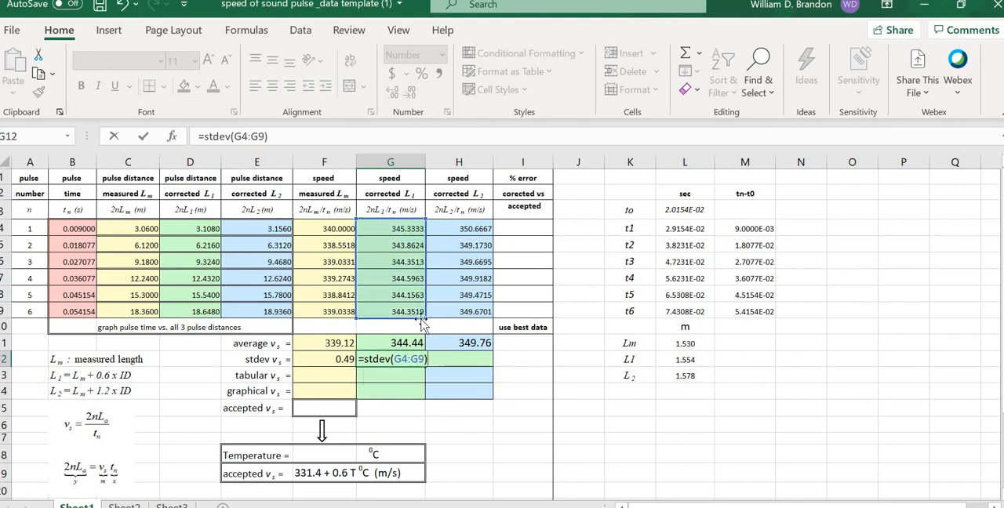
key("Tab")
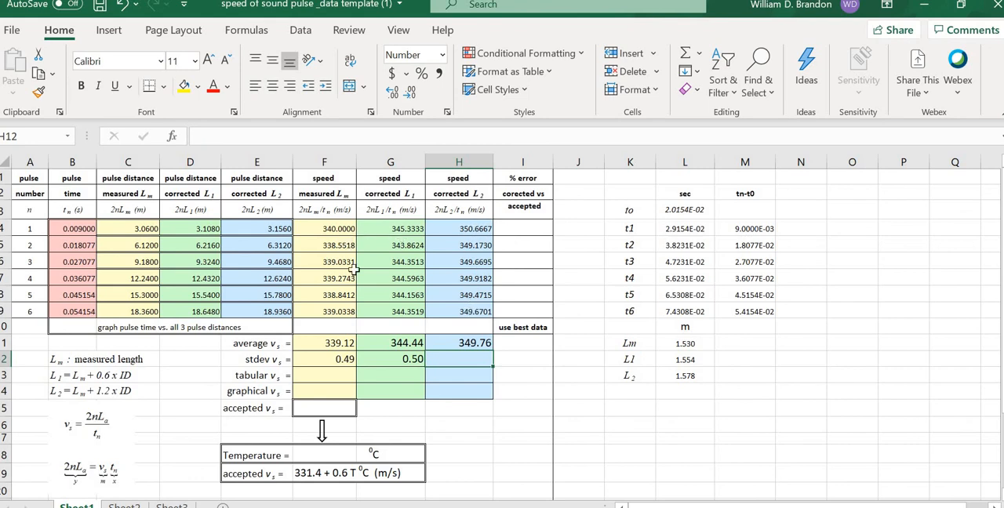
Step: Try to compute the standard deviation of the L2-corrected speeds in H12 with =stedev(H4:H9)
type("=stedev")
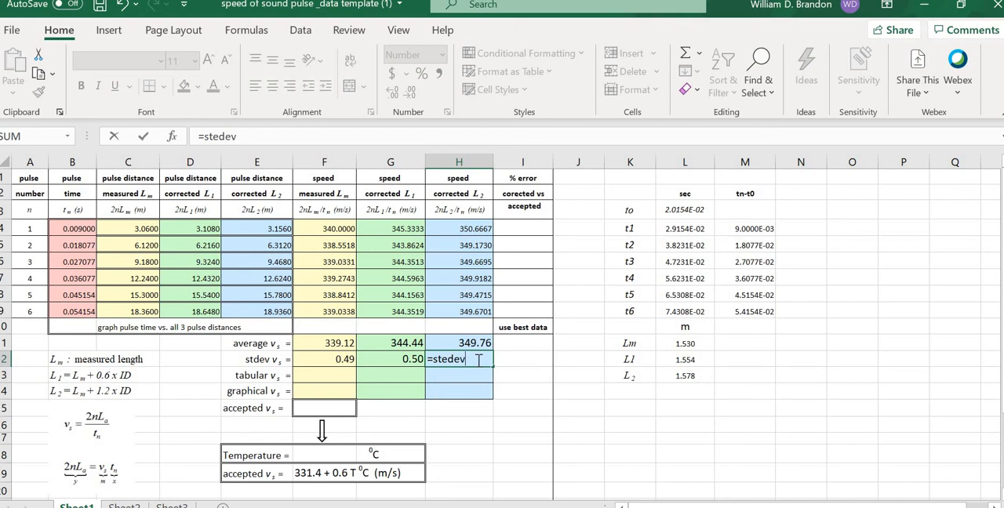
type("(")
left_click(481, 228)
left_click_drag(491, 235, 491, 313)
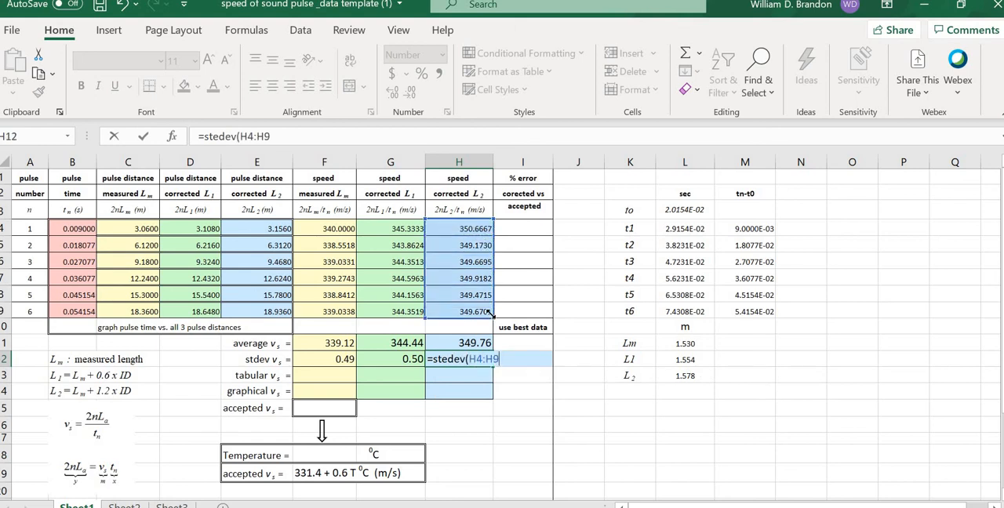
key("Return")
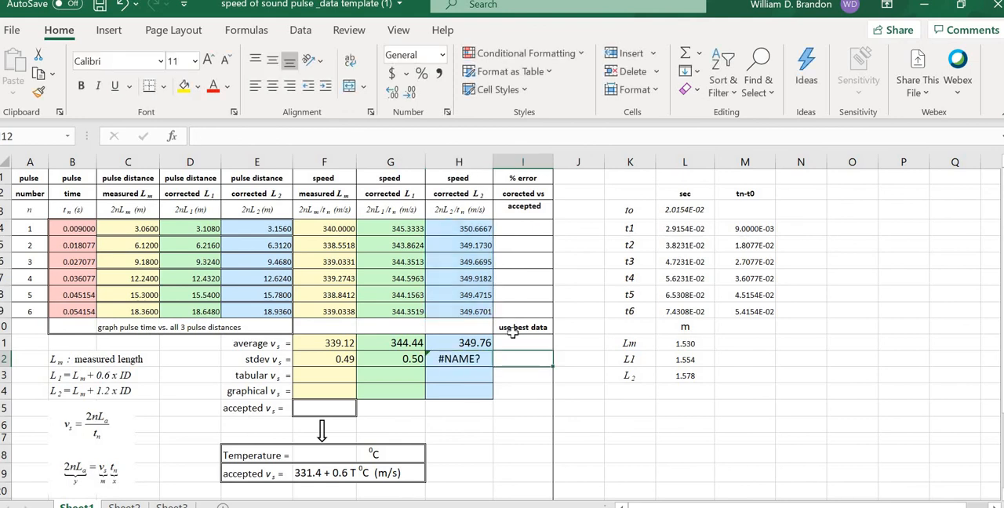
Step: Correct the misspelled function name in H12 so the formula reads =stdev(H4:H9)
left_click(464, 359)
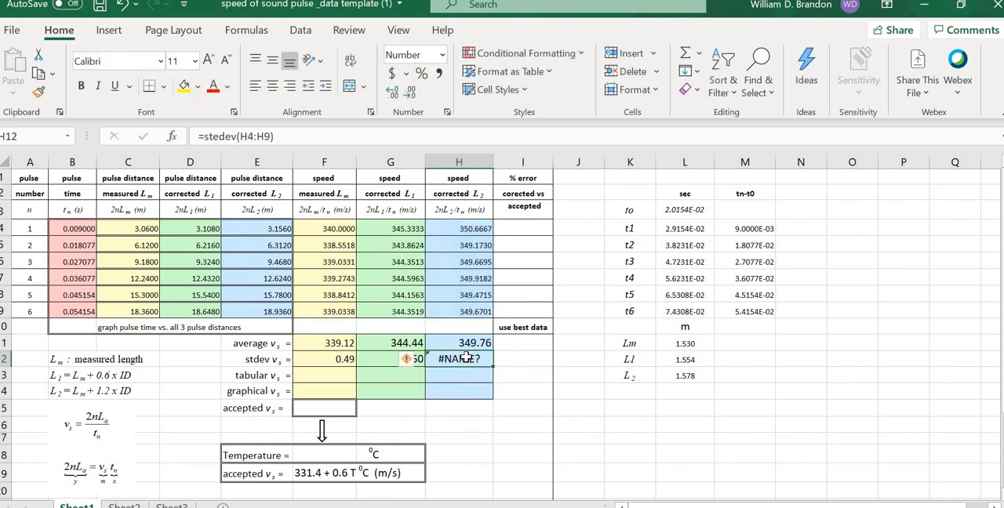
left_click(220, 136)
key("BackSpace")
key("Tab")
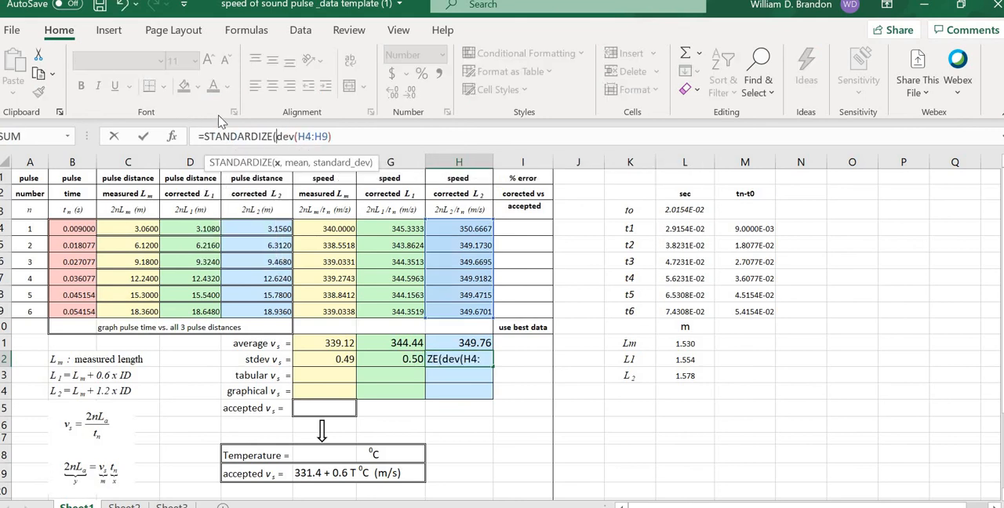
left_click(122, 5)
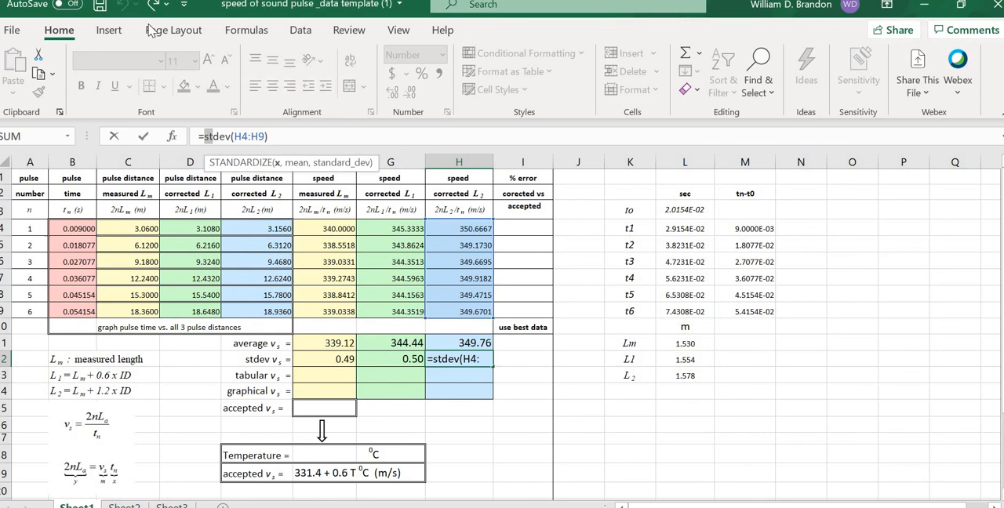
left_click(274, 136)
key("Tab")
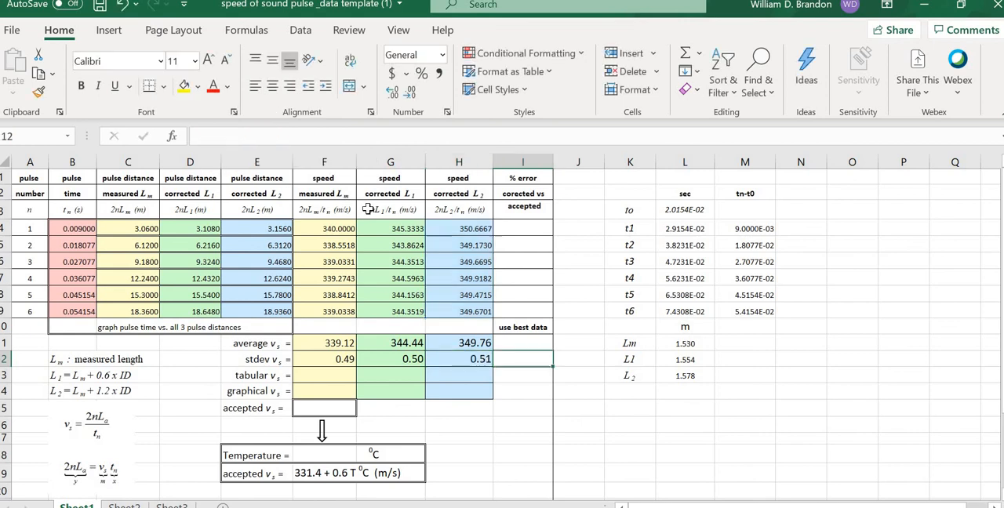
left_click(620, 429)
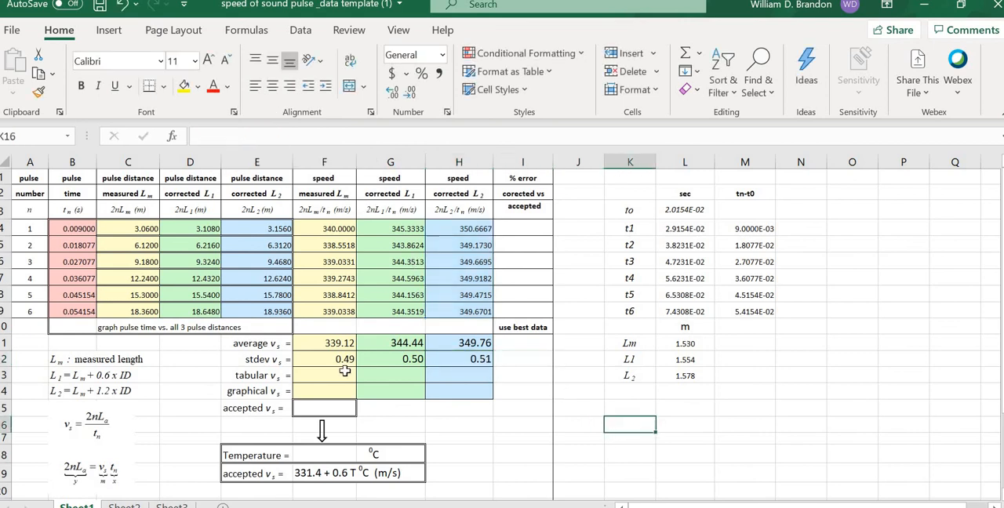
Step: Enter 339.1+0.5 in F13 as the measured-length tabular speed and underline the plus sign to show plus-or-minus
left_click(336, 379)
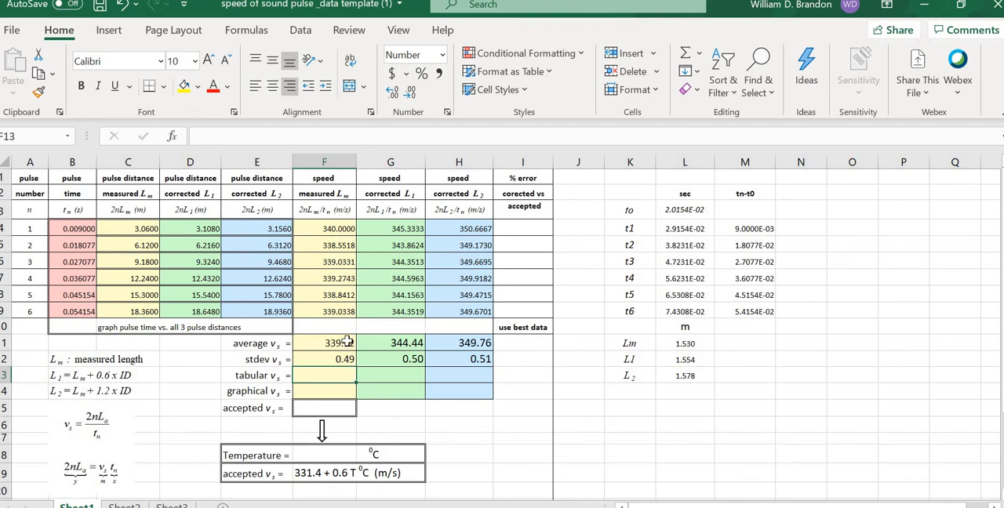
type("339.1")
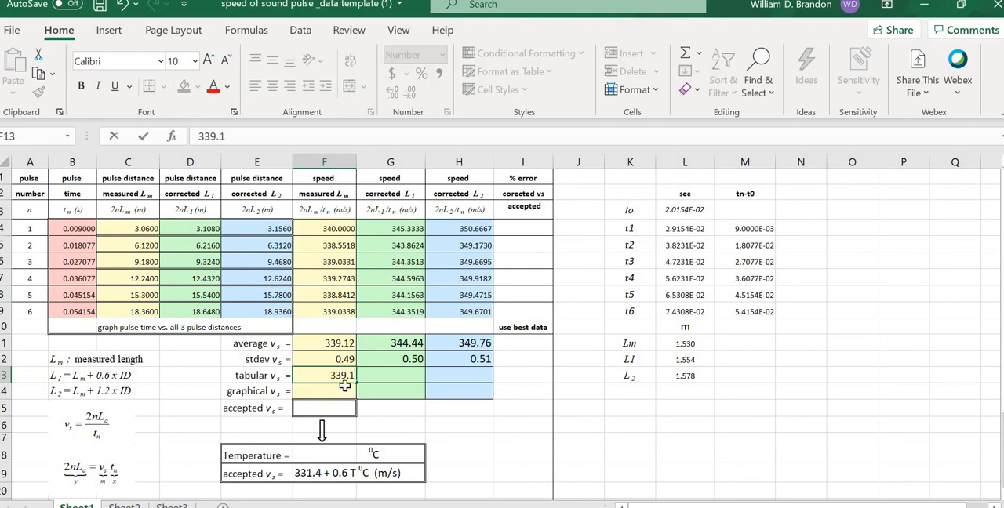
type("+0.5")
double_click(338, 377)
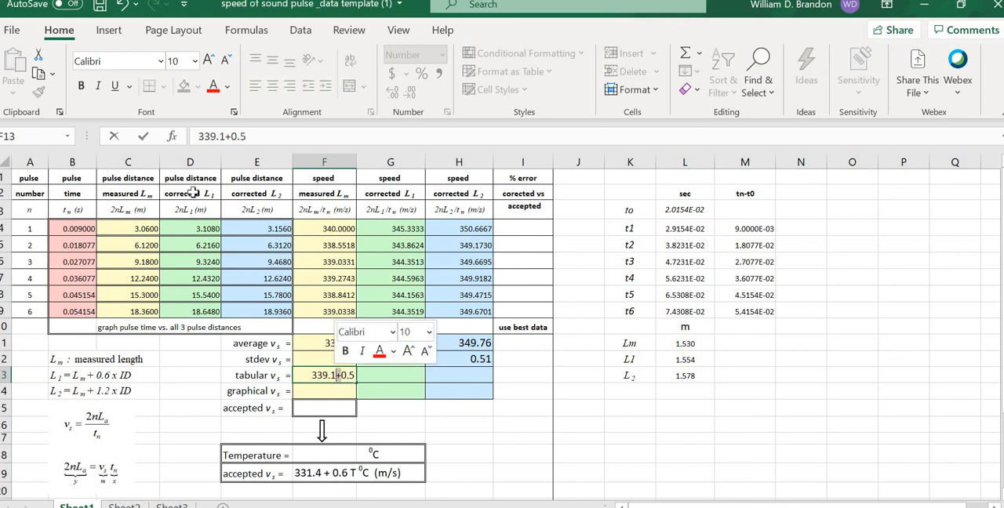
left_click(115, 86)
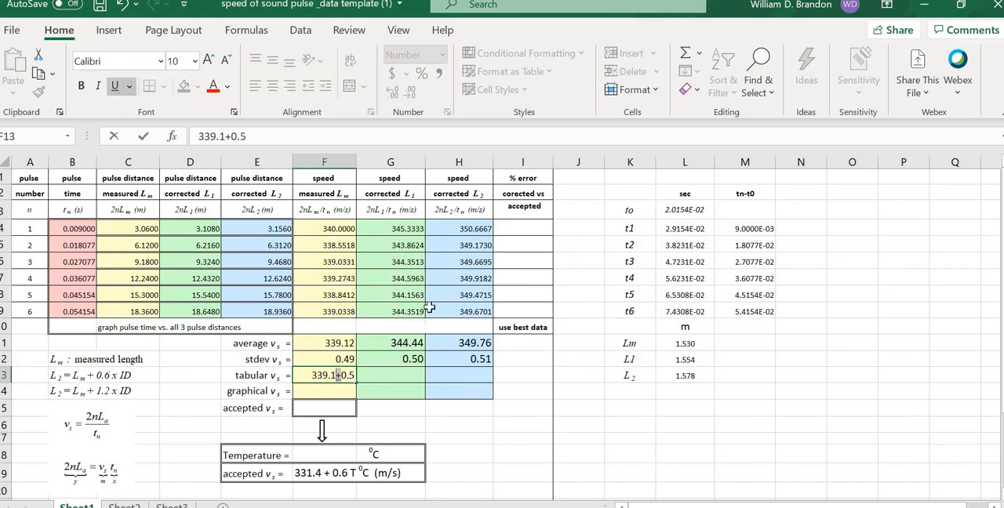
left_click(611, 421)
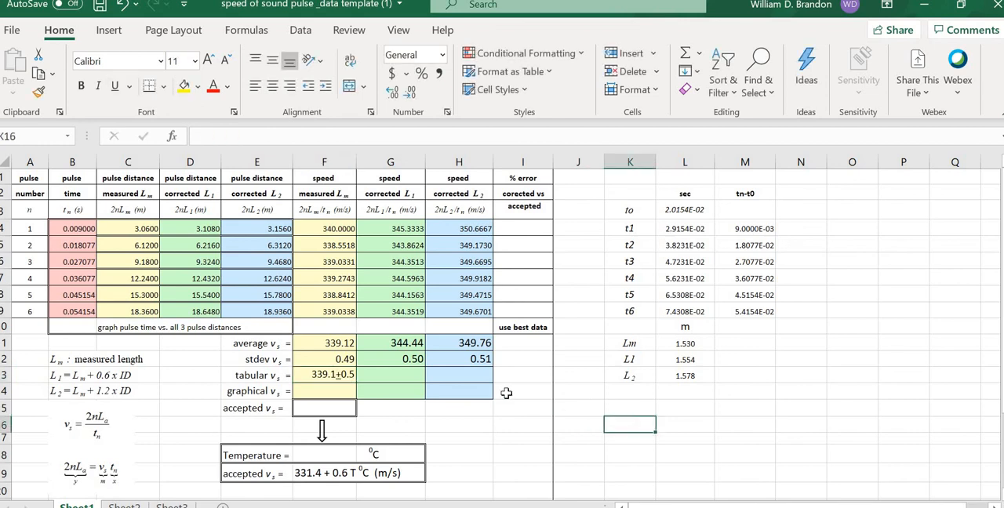
Step: Enter 344.4+0.5 in G13 as the L1-corrected tabular speed, with only the plus sign underlined
left_click(406, 375)
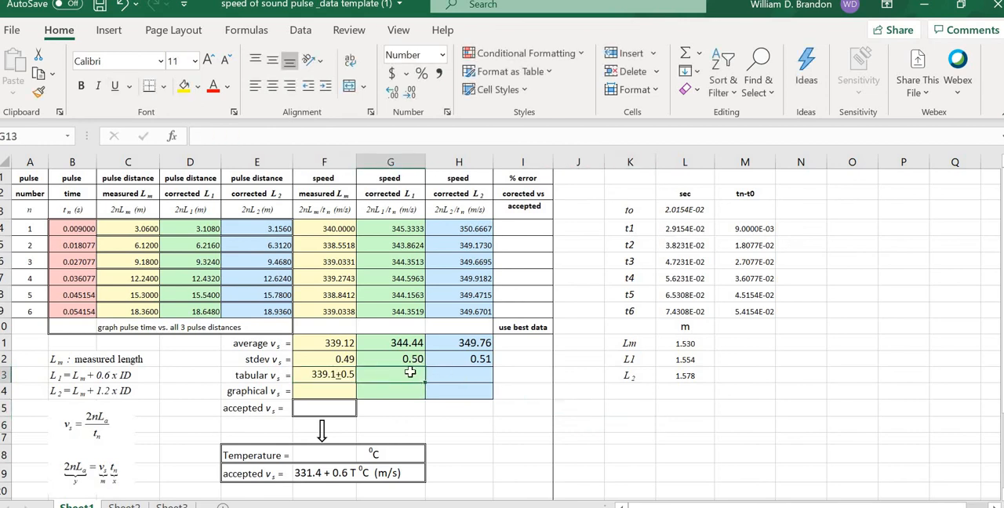
type("344.4+")
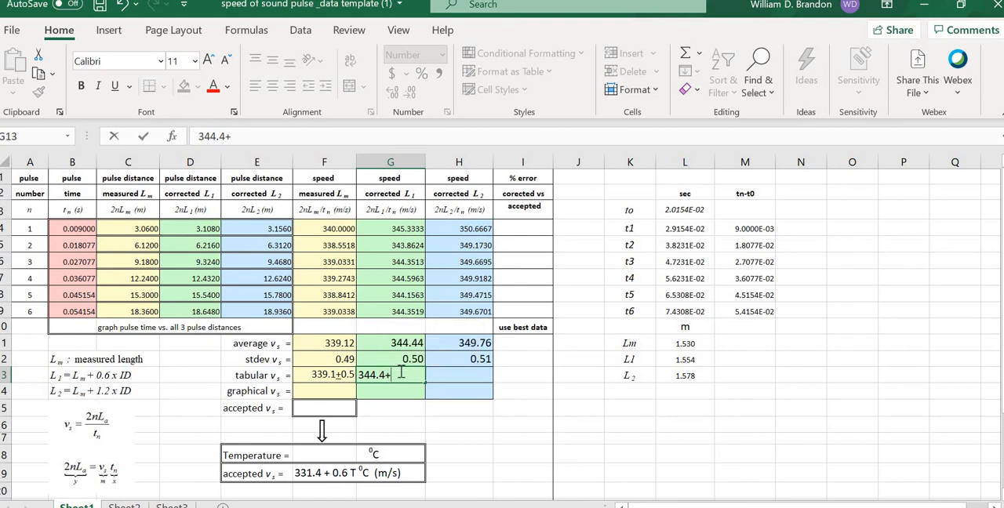
type(".5")
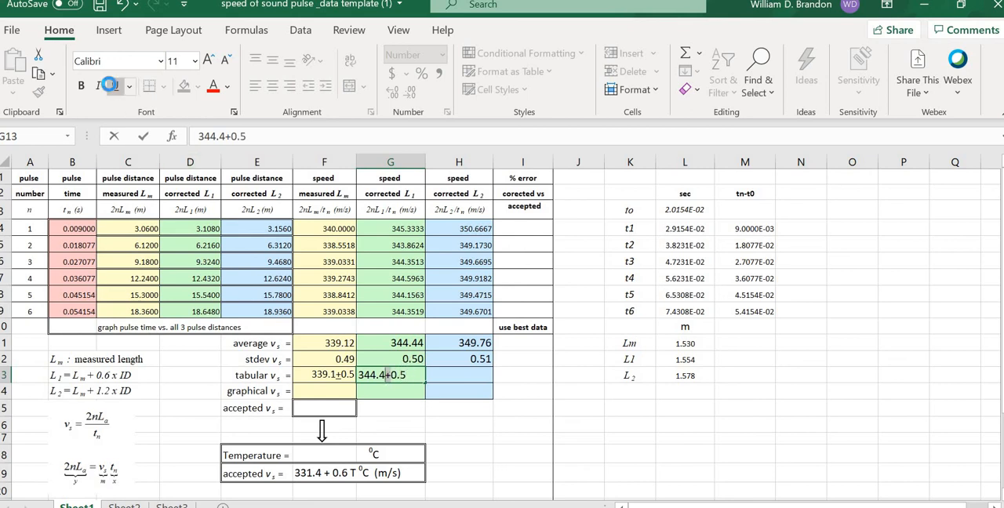
left_click_drag(349, 228, 471, 312)
left_click(613, 441)
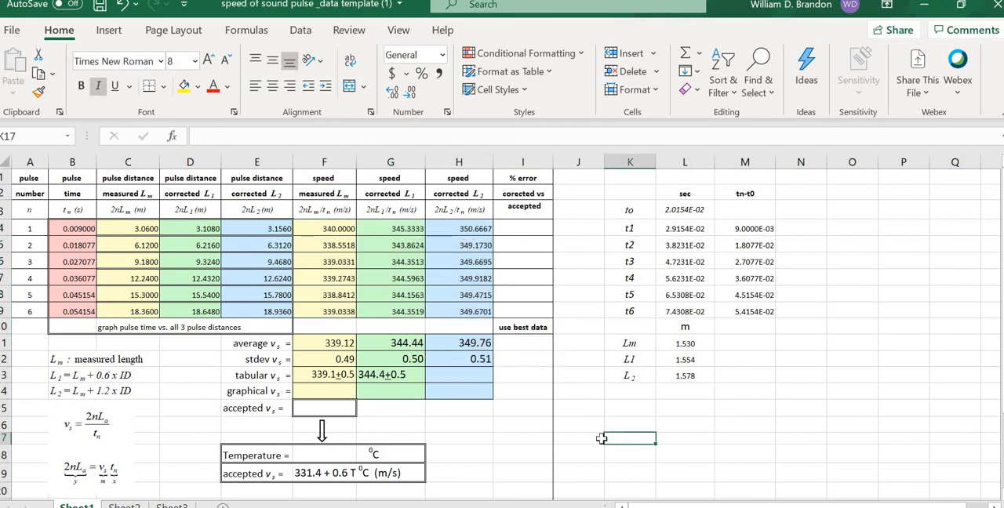
Step: Enter =349.8+0.5 in H13 for the L2-corrected tabular speed
left_click(456, 377)
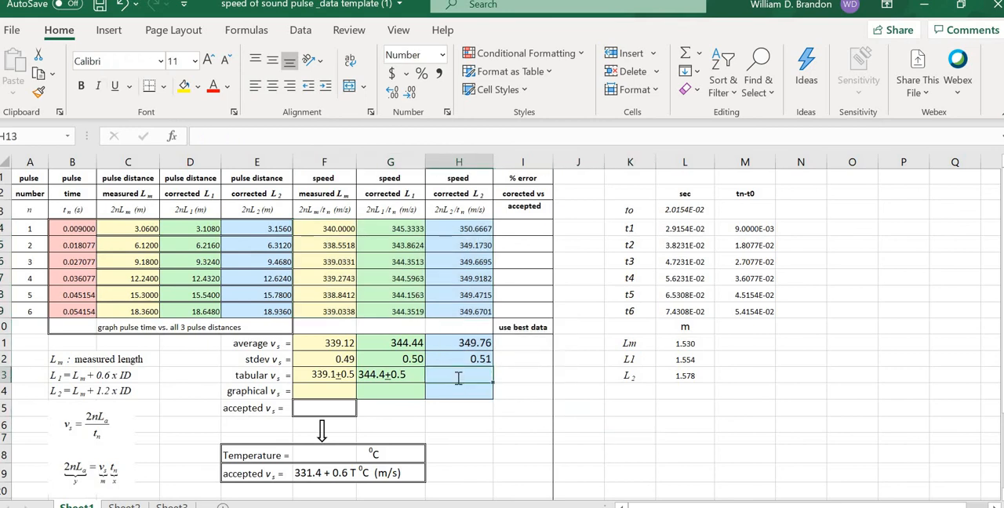
type("=")
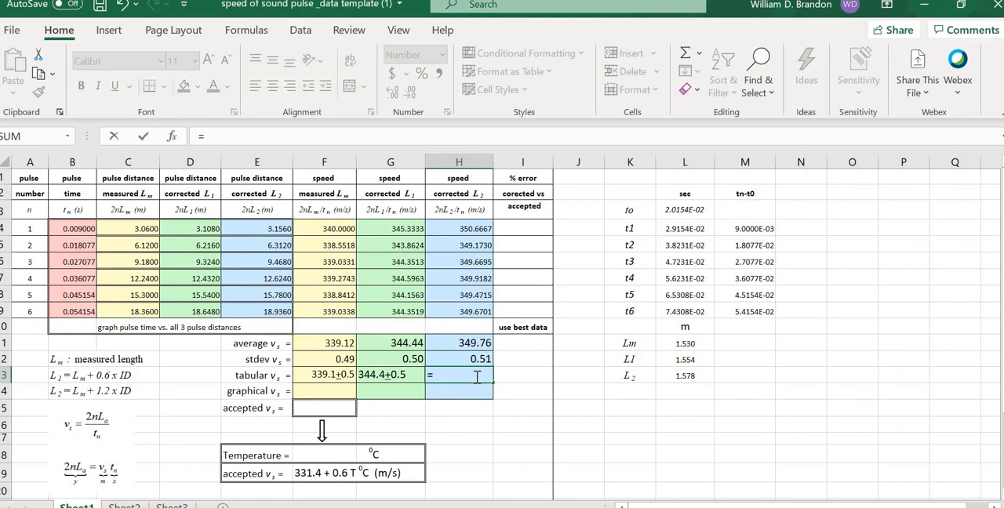
type("349.8+0.5")
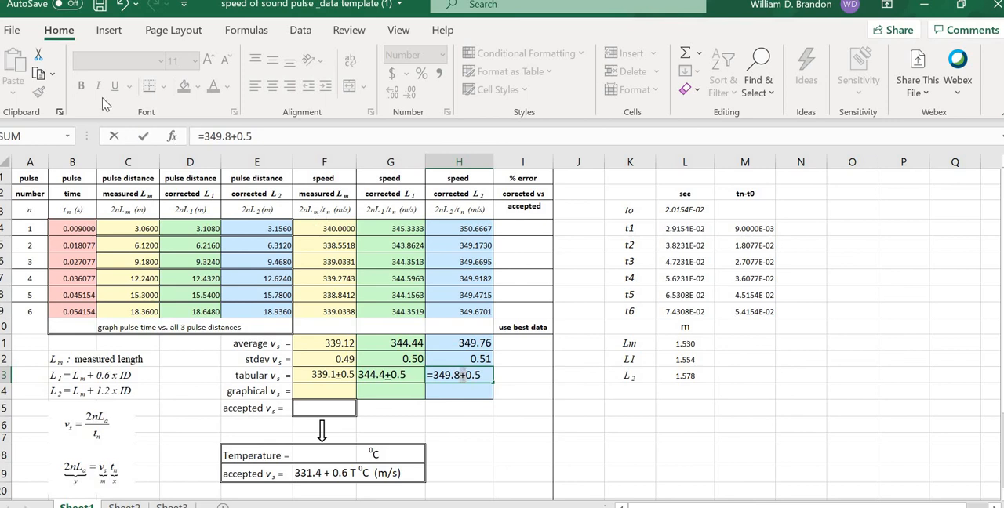
Step: Remove the equals sign from H13 so it reads 349.8+0.5 as text, and underline its plus sign
left_click(466, 375)
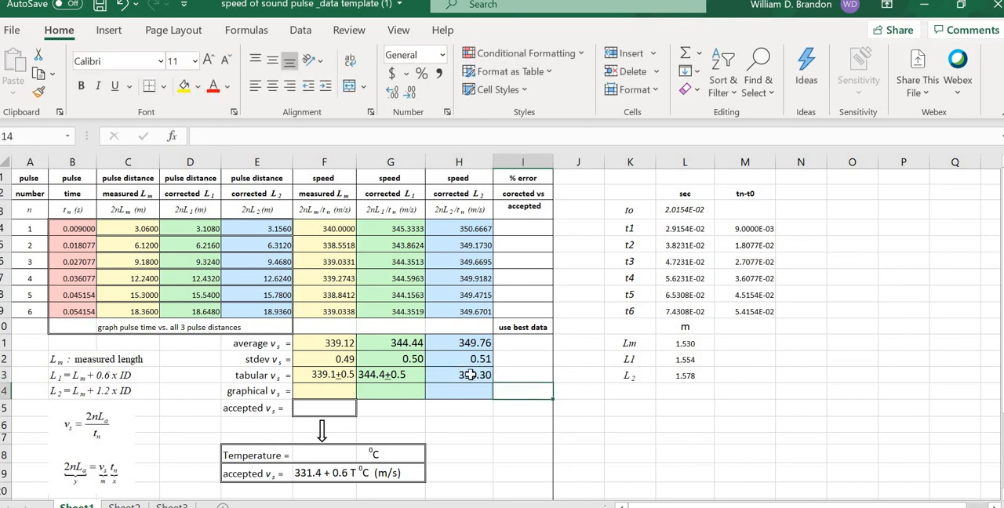
left_click(207, 136)
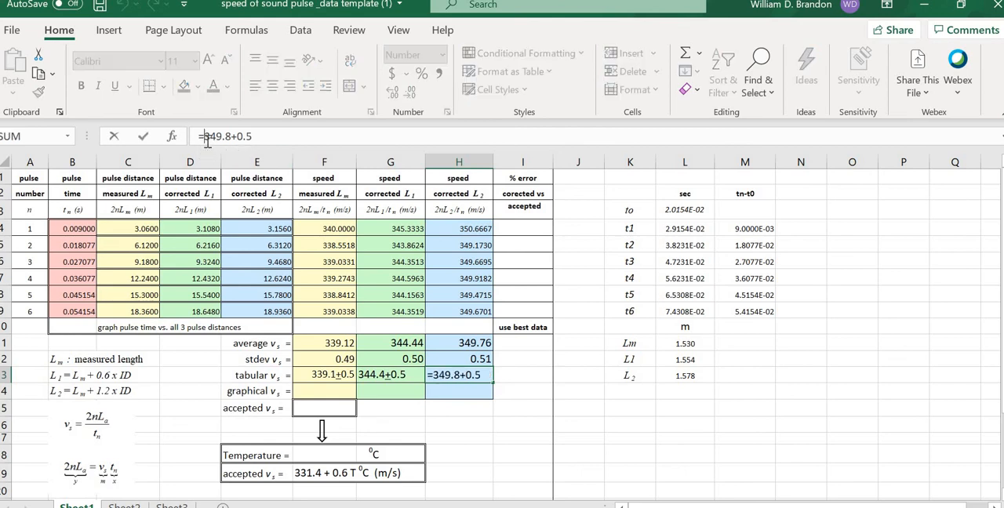
key("BackSpace")
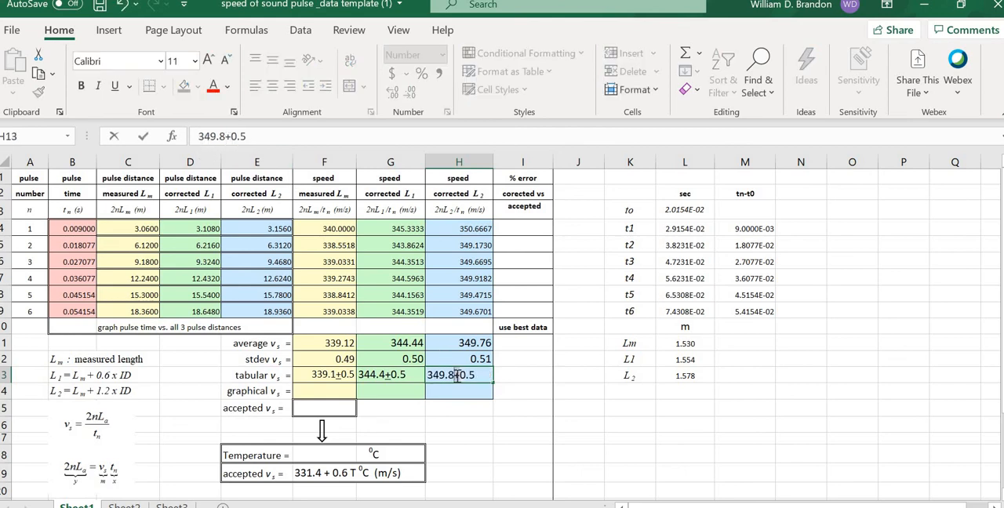
left_click(115, 87)
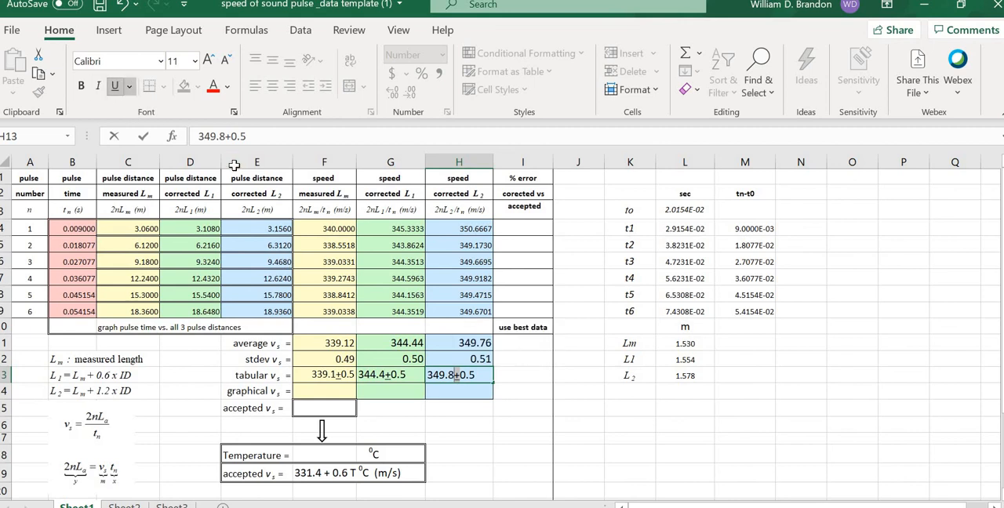
left_click(234, 163)
left_click(745, 438)
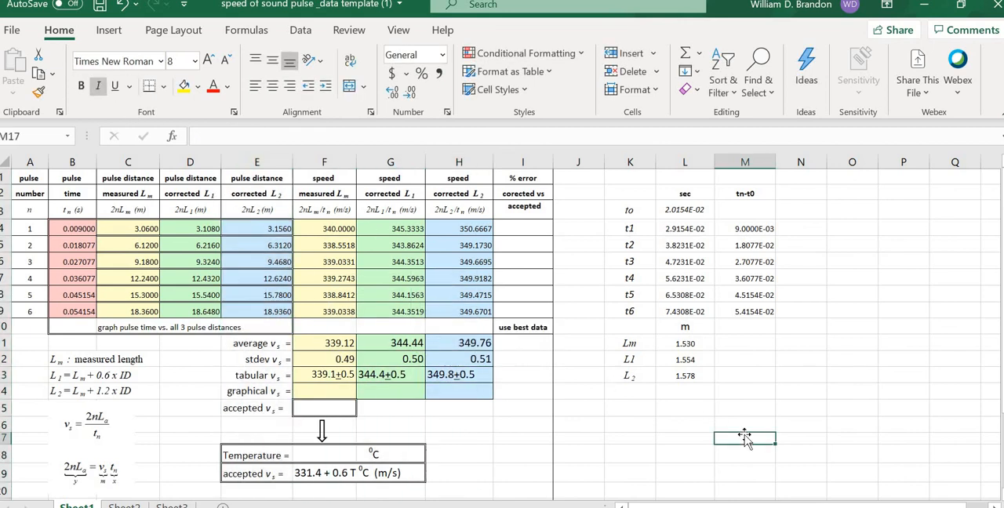
Step: Center the average, standard deviation and tabular speed values in F11:H13
left_click_drag(329, 344, 473, 374)
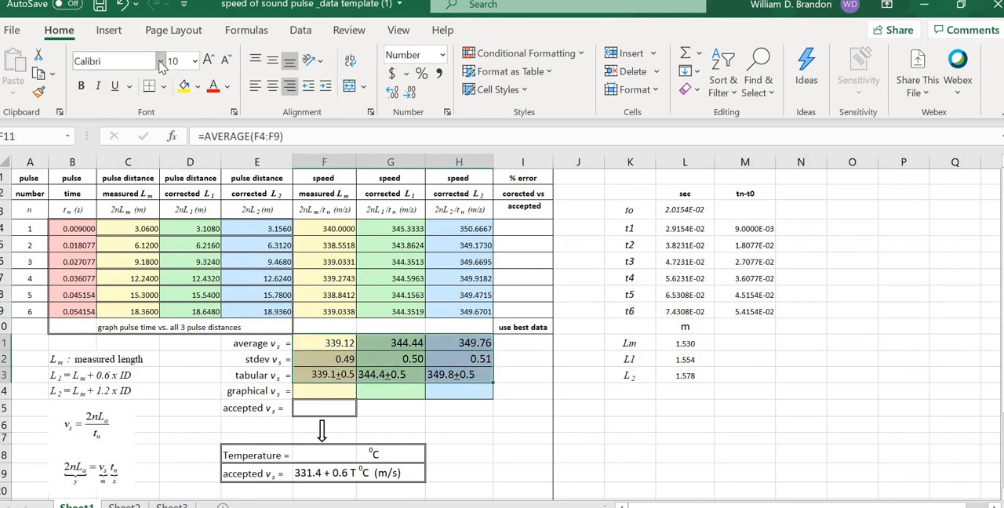
left_click(272, 85)
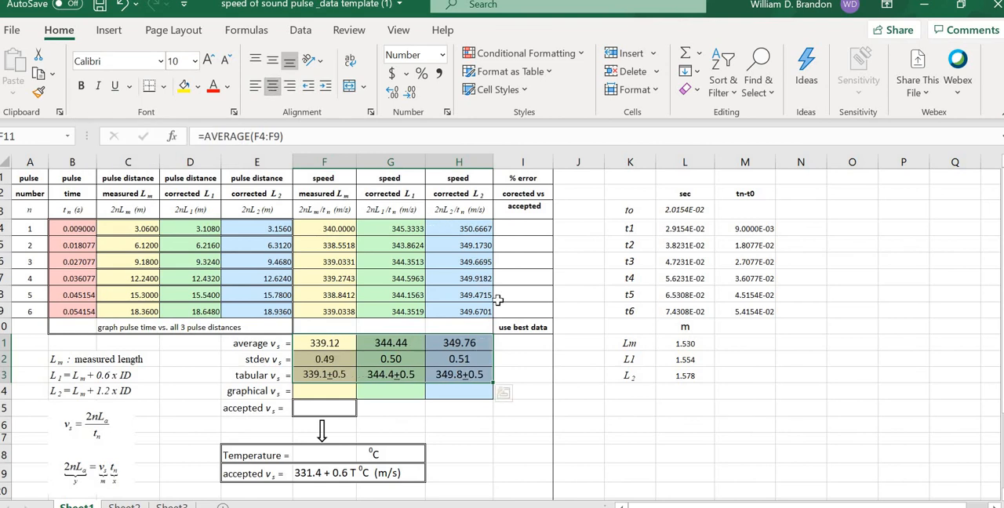
left_click(777, 409)
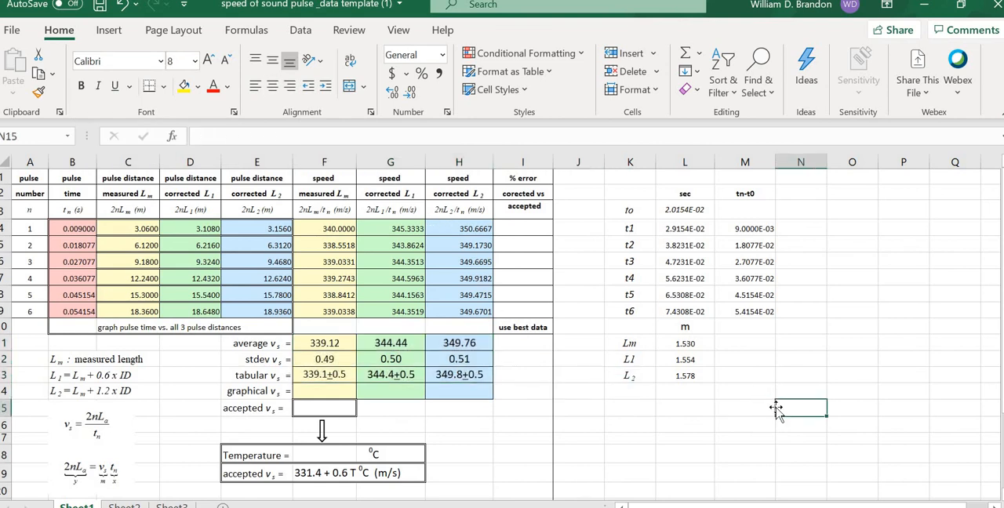
left_click(367, 375)
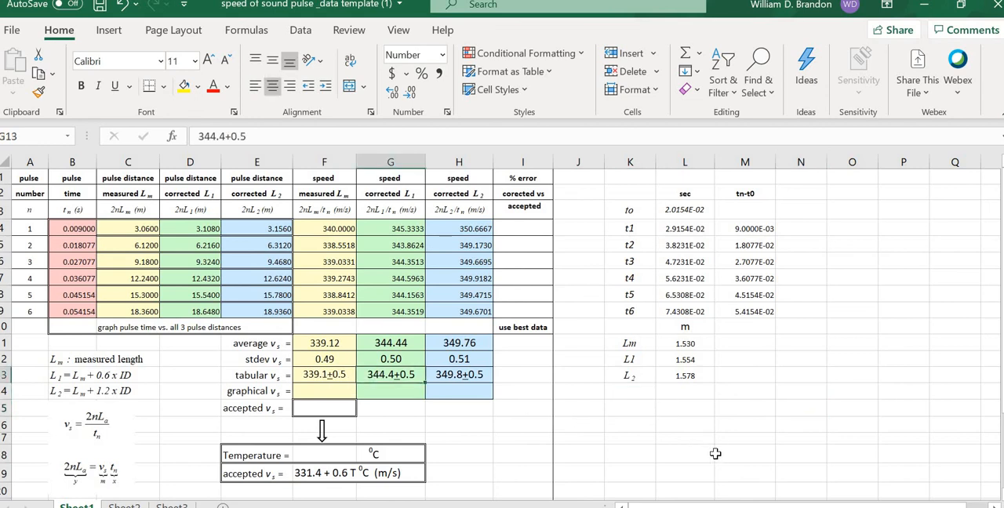
left_click(717, 454)
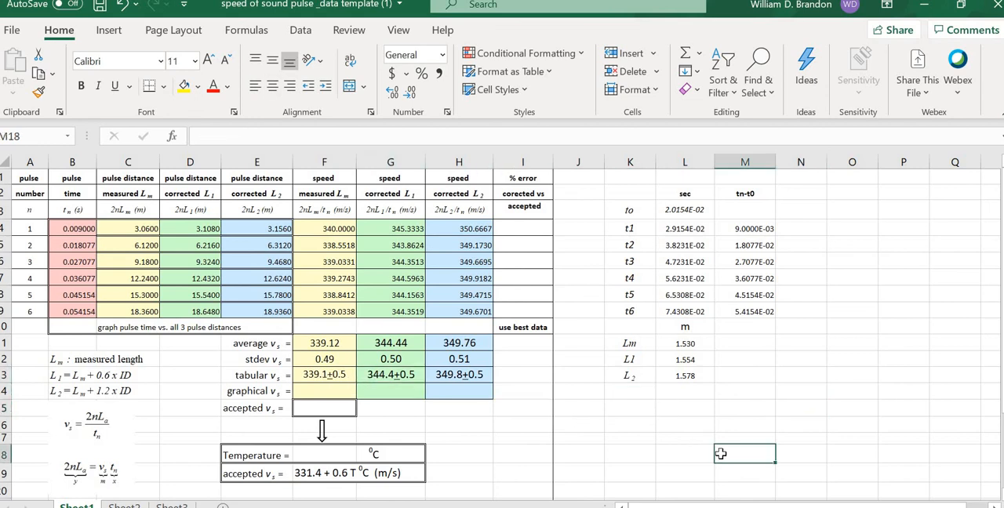
Step: Label K15 as Temp and enter 710F in K16, with the 0 standing for the degree sign
left_click(636, 406)
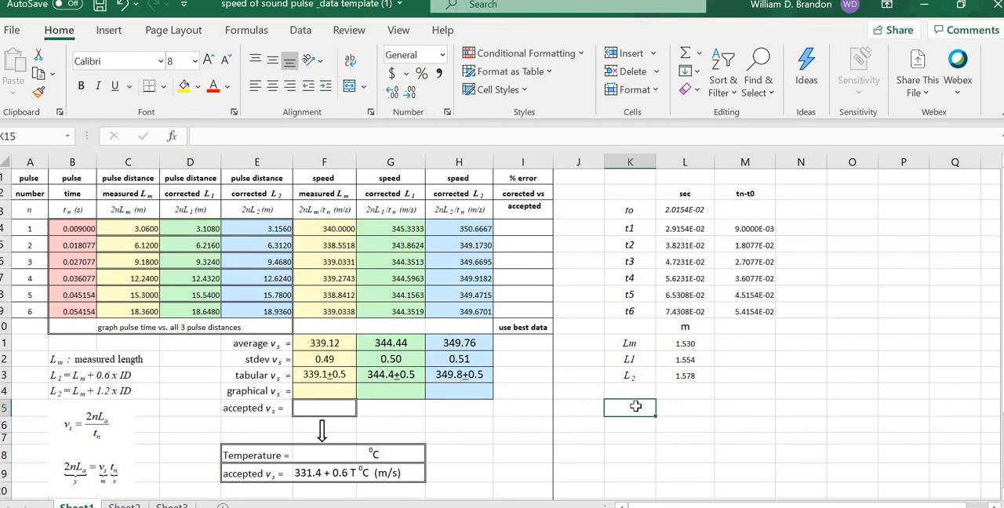
type("Temp")
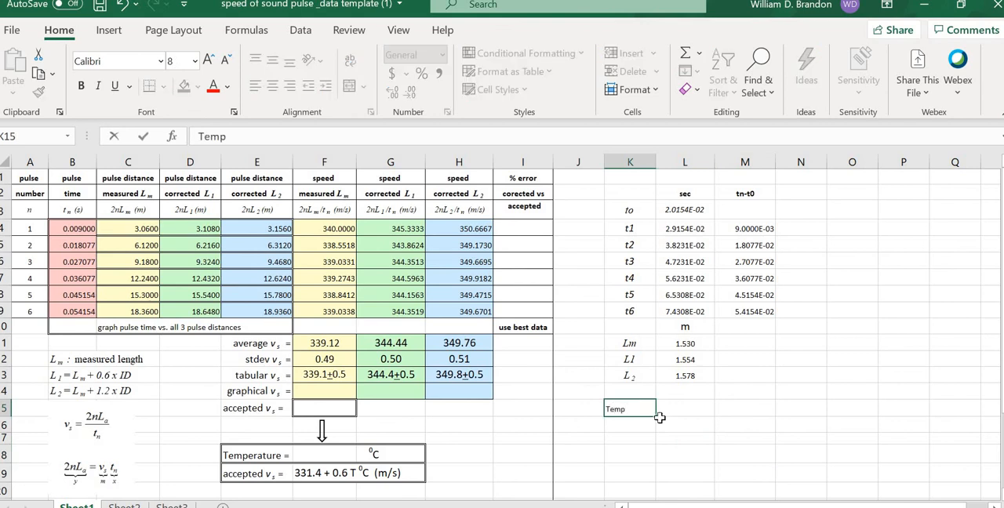
left_click(639, 425)
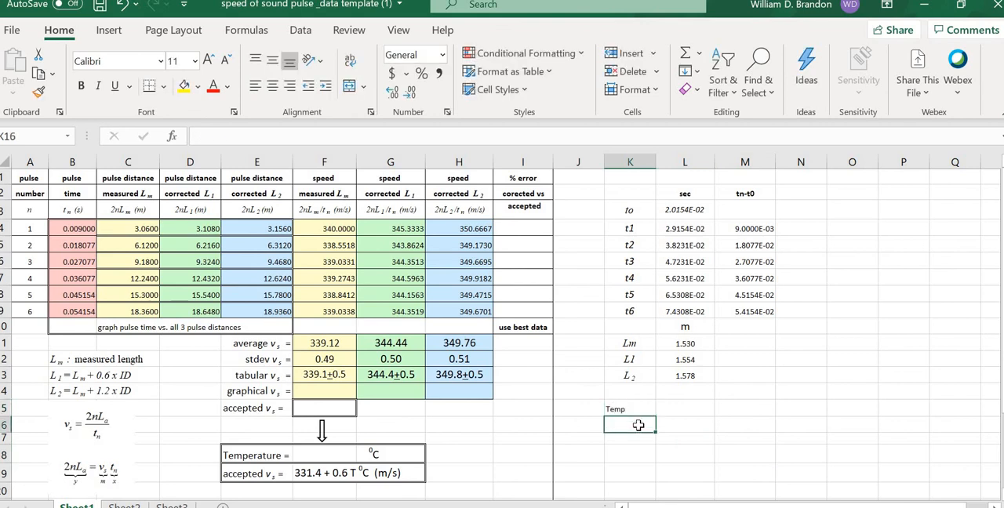
type("71)F")
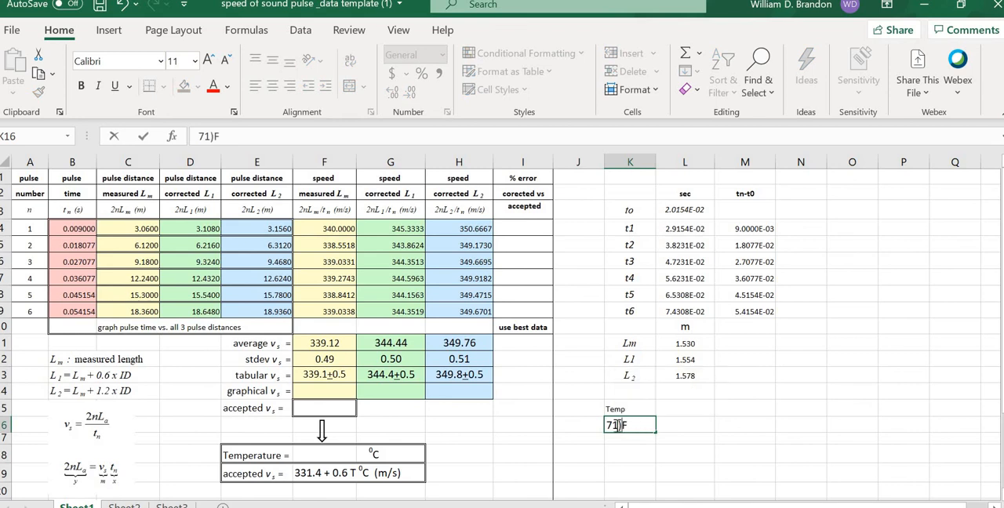
key("BackSpace")
type("0")
Step: Try to format the 0 of 710F in K16 as superscript
left_click(234, 113)
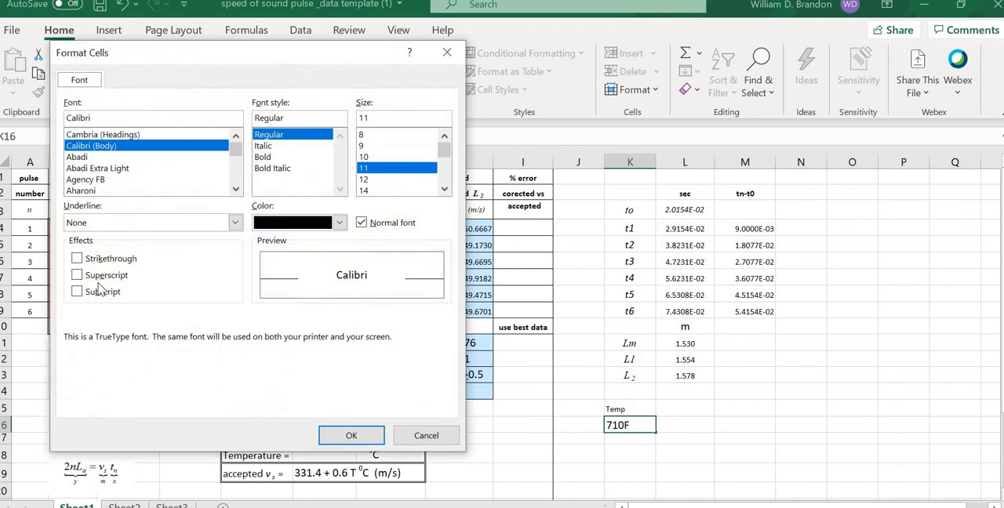
left_click(96, 276)
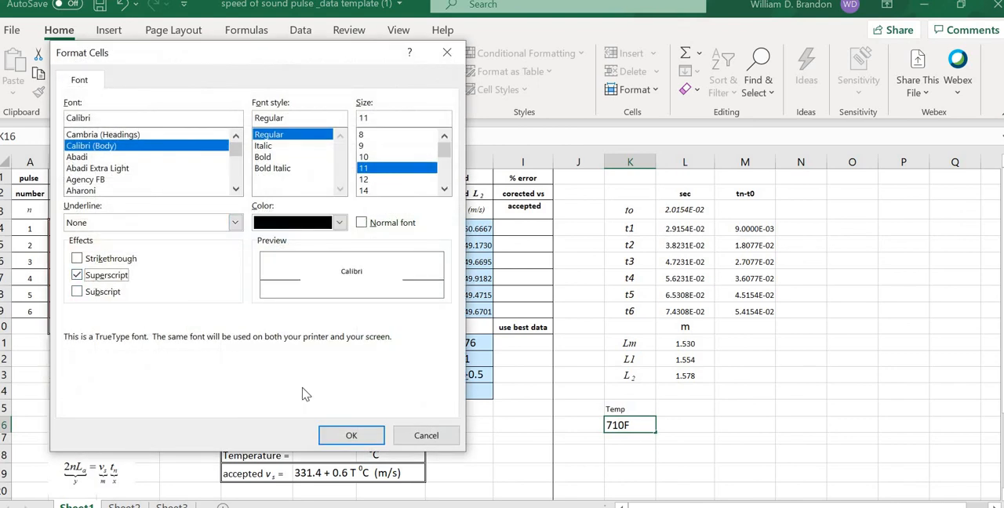
left_click(350, 436)
left_click(711, 436)
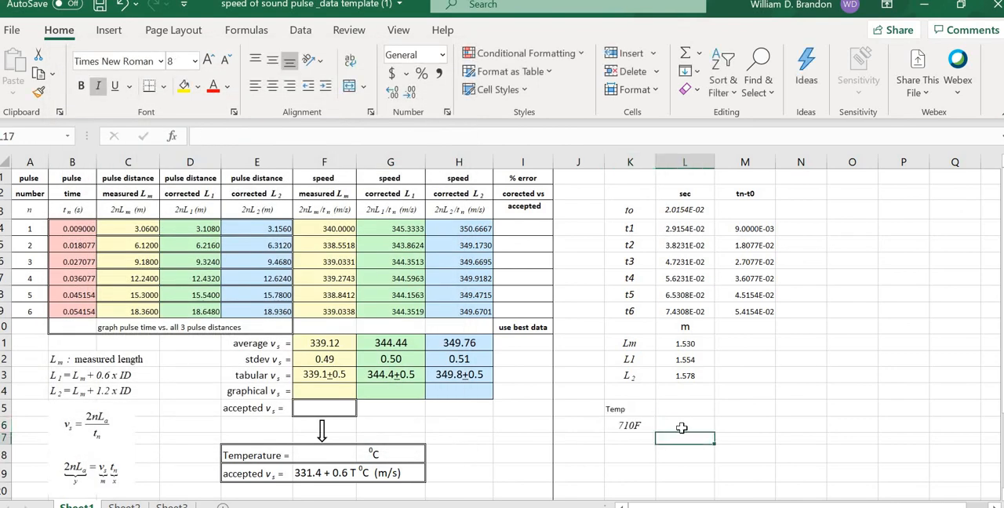
Step: Select only the 0 within K16's text and make it superscript so the temperature reads 71⁰F
left_click(632, 427)
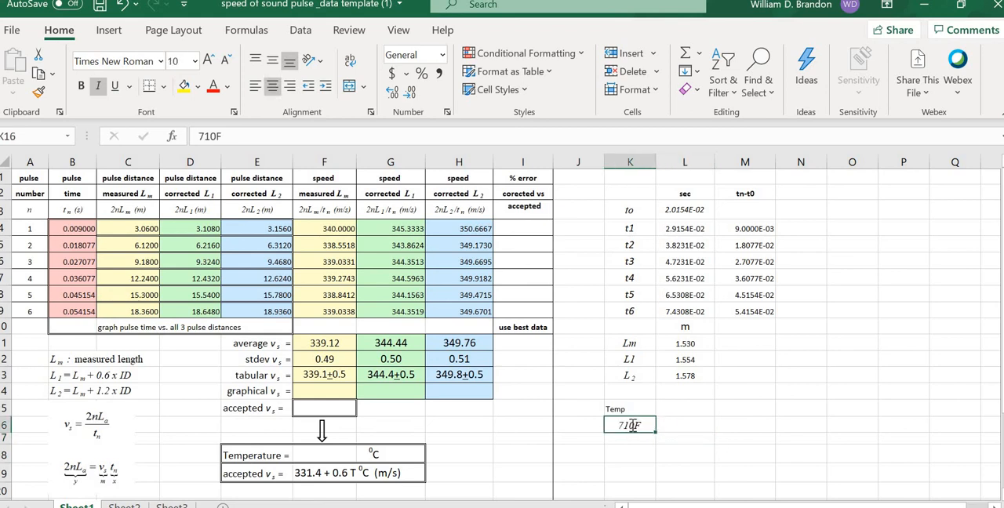
double_click(633, 425)
left_click_drag(636, 426, 631, 425)
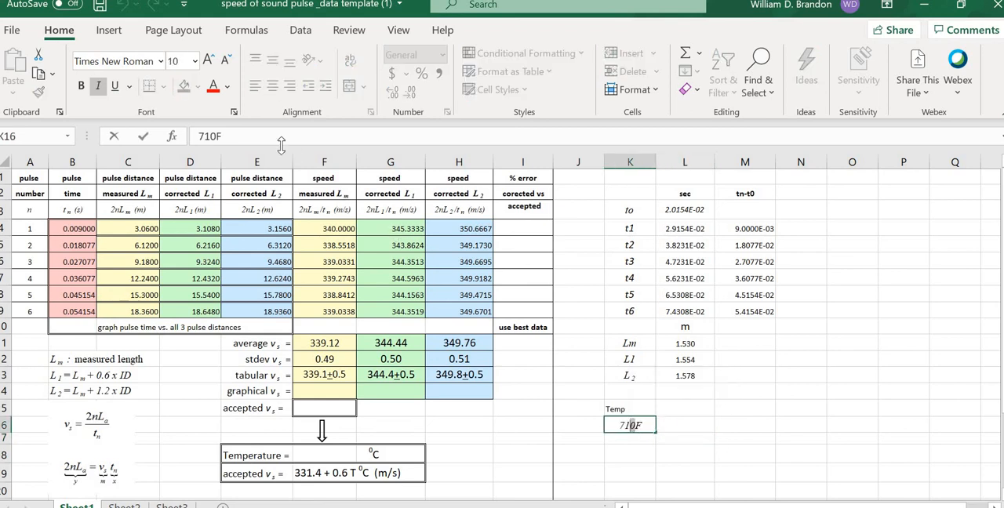
left_click(234, 112)
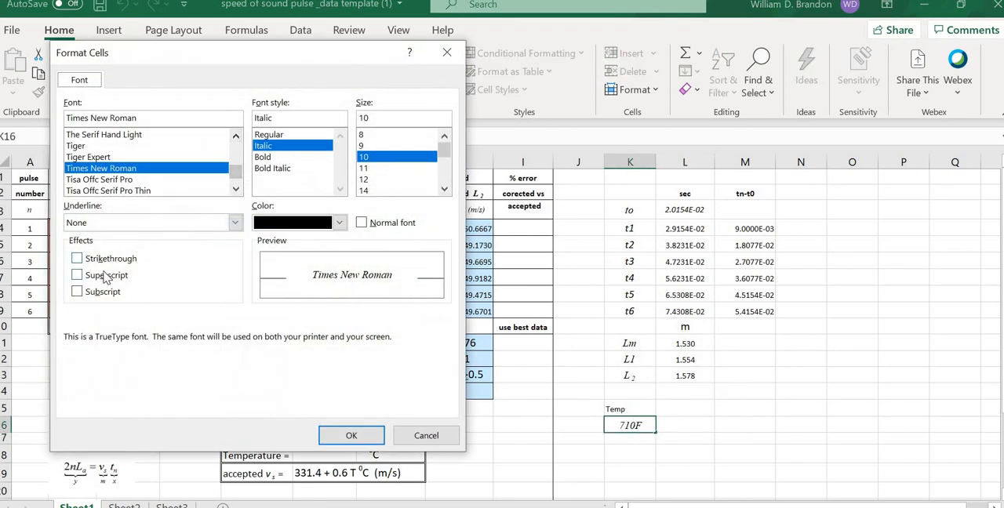
left_click(77, 276)
left_click(352, 433)
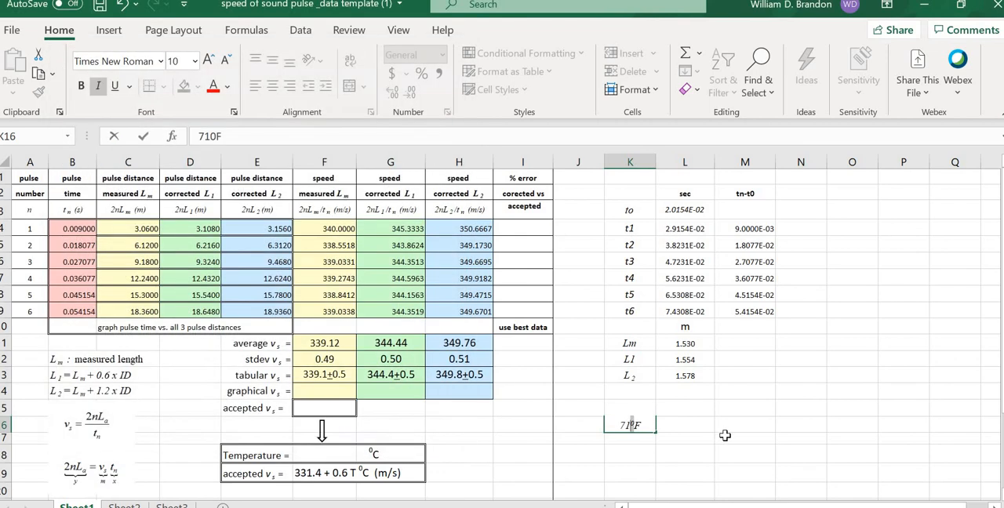
left_click(742, 442)
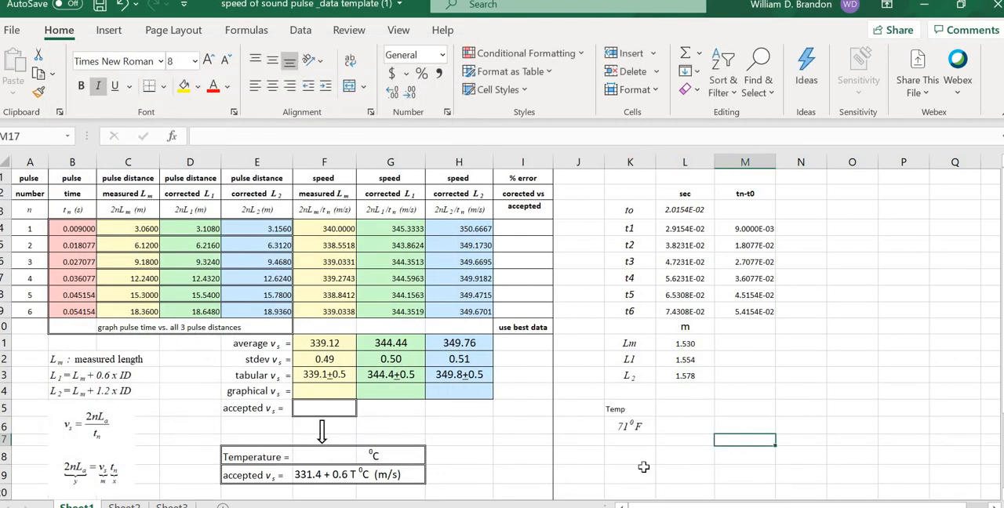
Step: Switch to the Speed of Sound page in Chrome, convert 71 °F to Celsius in its calculator, and return to Excel
mouse_move(444, 507)
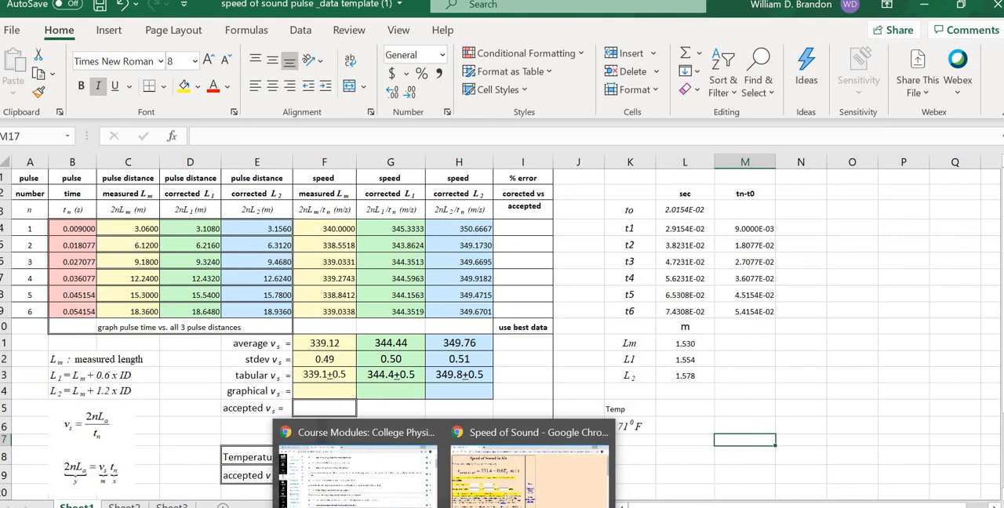
left_click(529, 471)
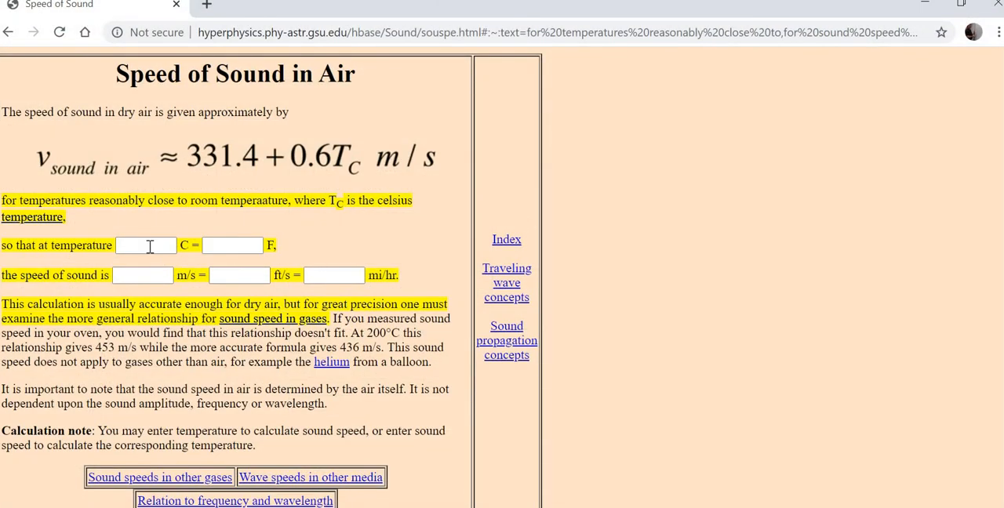
left_click(233, 252)
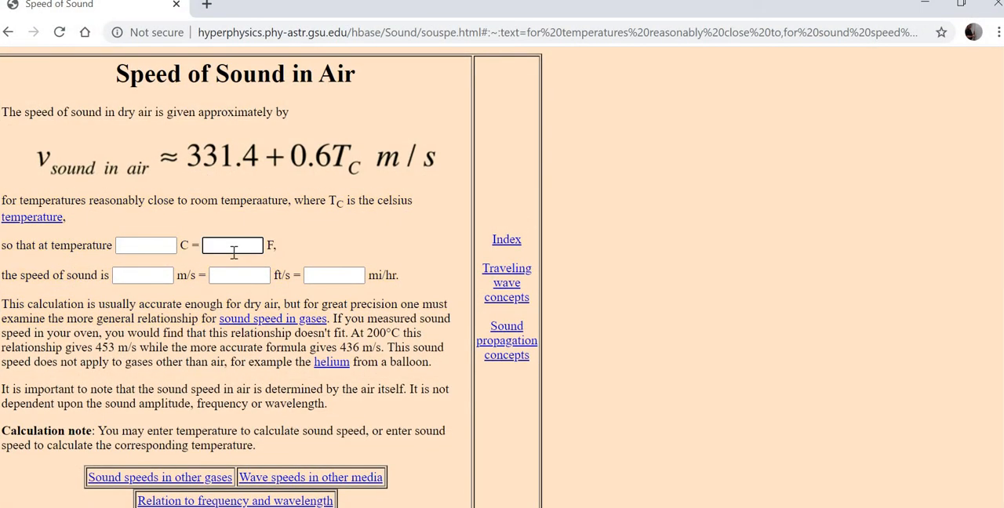
type("71")
key("Return")
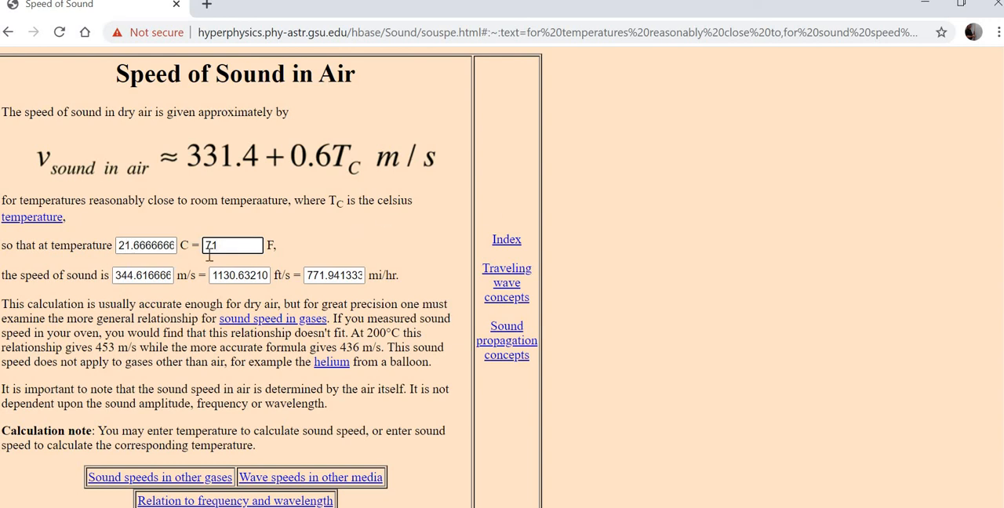
left_click(115, 249)
left_click(927, 10)
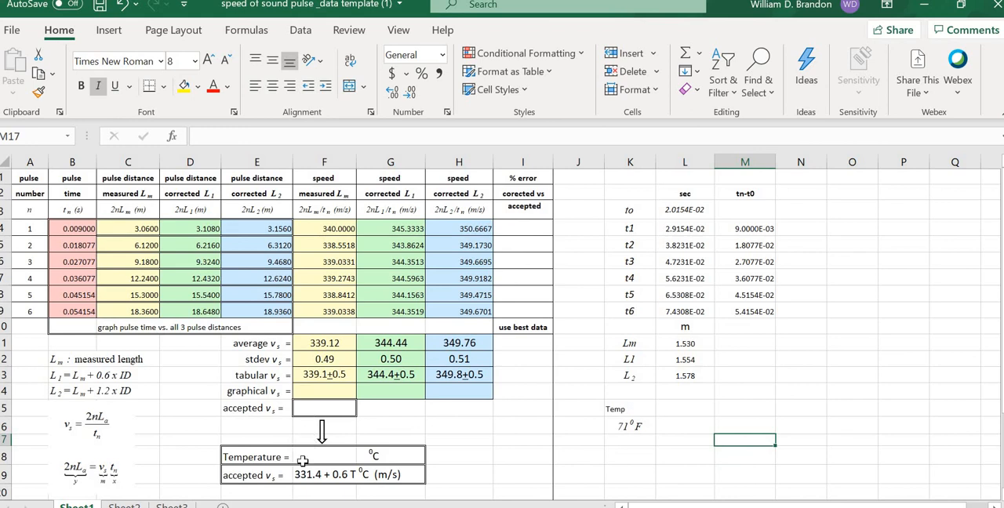
left_click(301, 455)
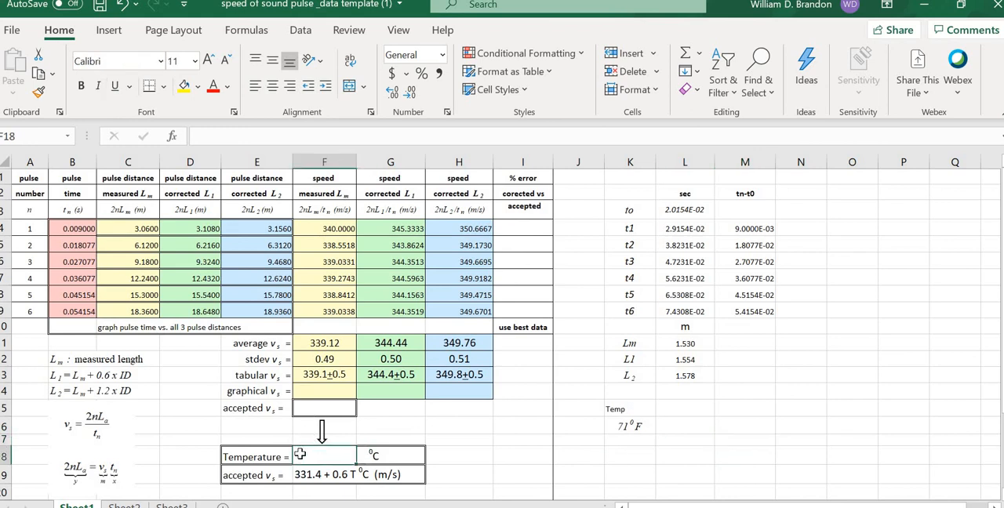
type("3")
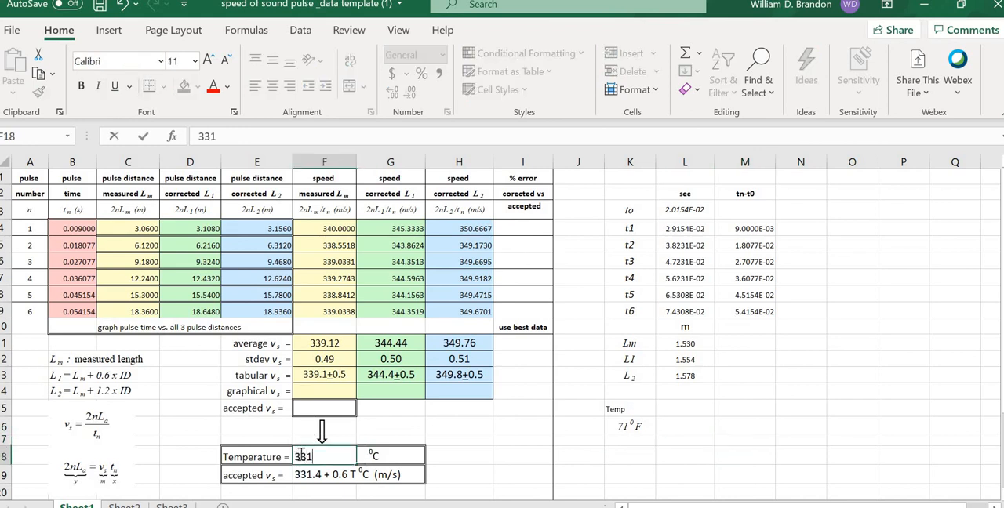
type("31")
key("BackSpace")
key("BackSpace")
key("BackSpace")
Step: Recheck the Celsius temperature on the Speed of Sound page in Chrome and enter 21.7 as the Temperature in F18 in Excel
left_click(522, 480)
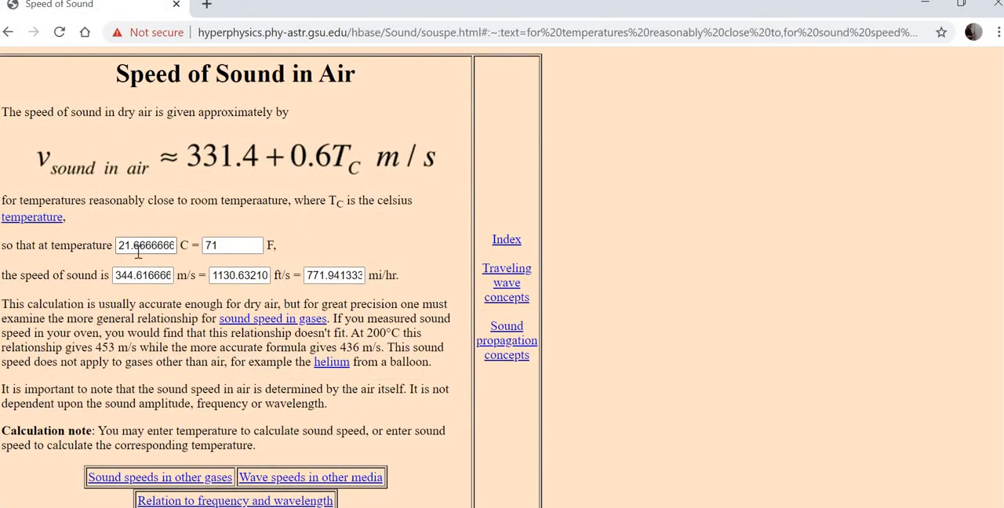
left_click(926, 8)
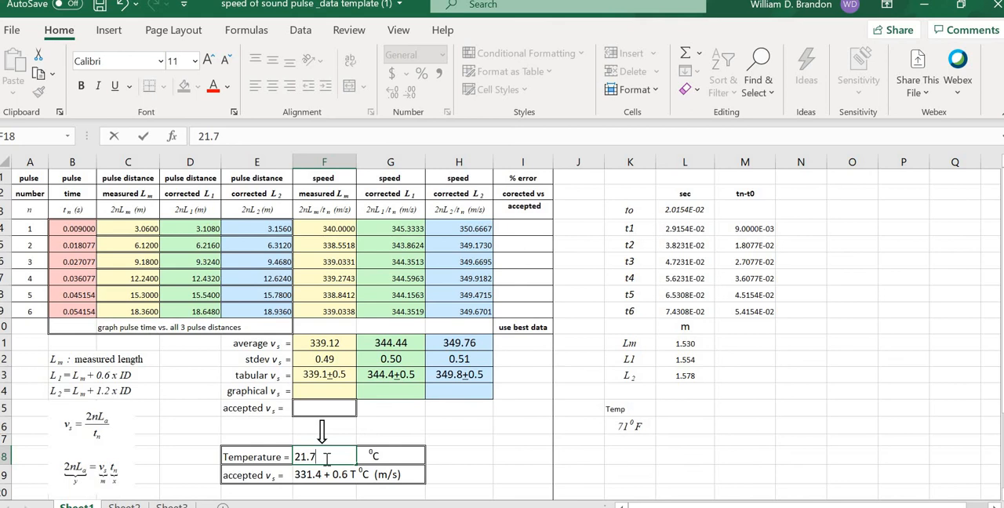
left_click(473, 452)
Step: Calculate the accepted speed in F15 with the formula =331.4+0.6*21.7
left_click(334, 475)
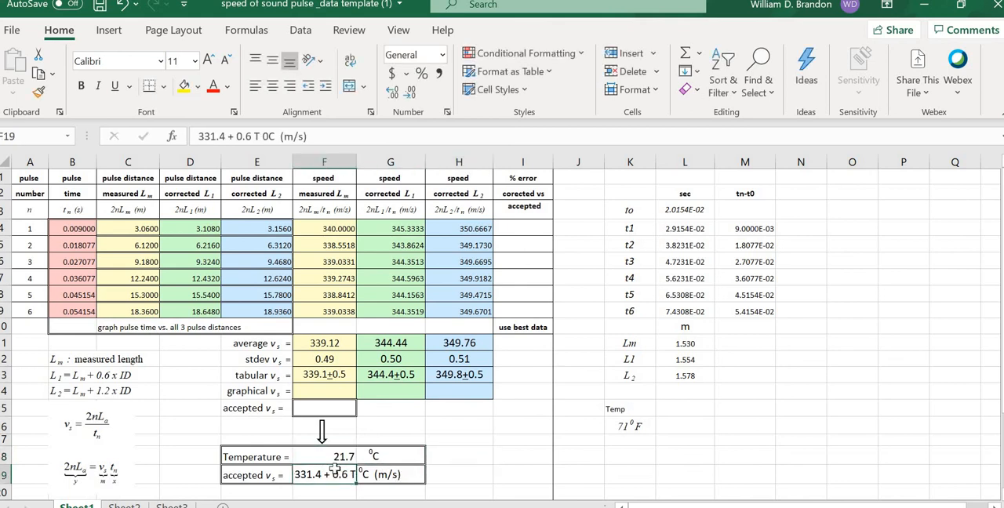
left_click(307, 406)
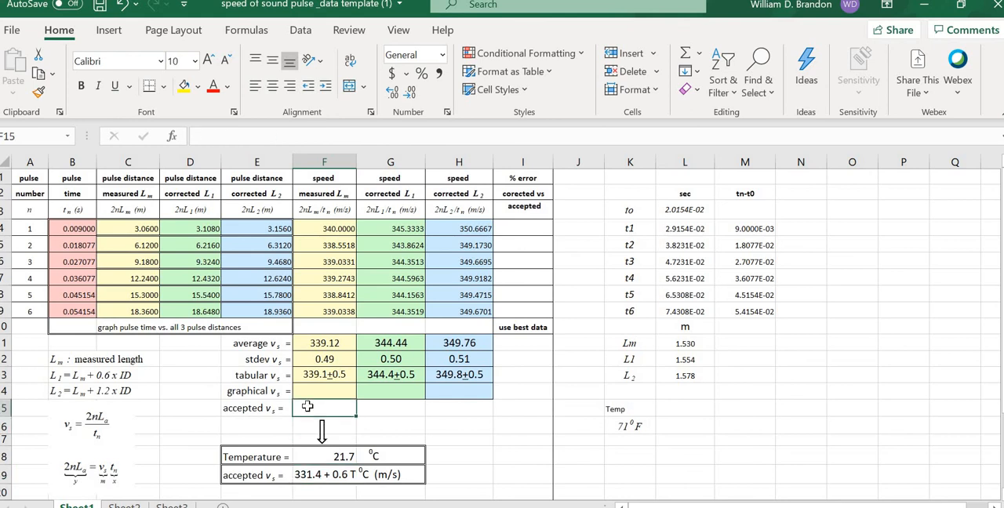
type("=33")
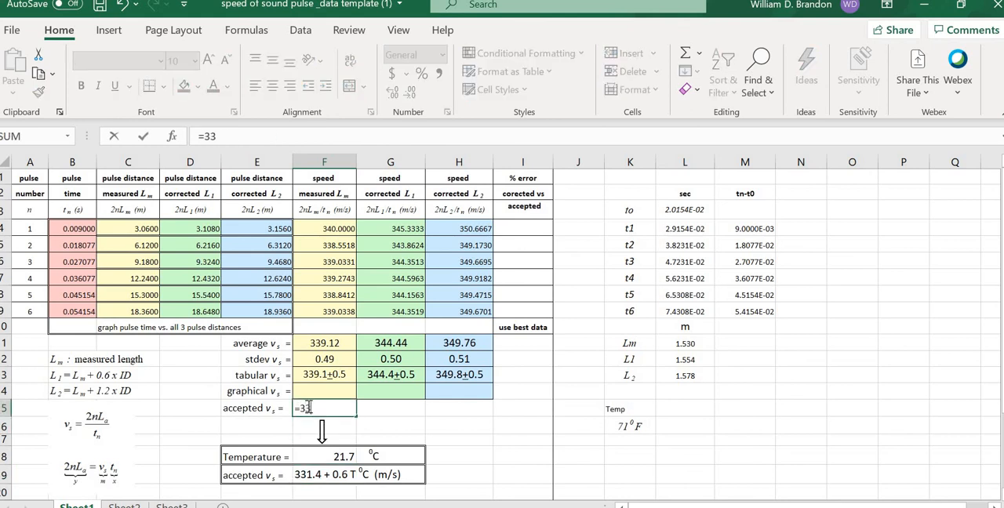
type("1.4+0.6")
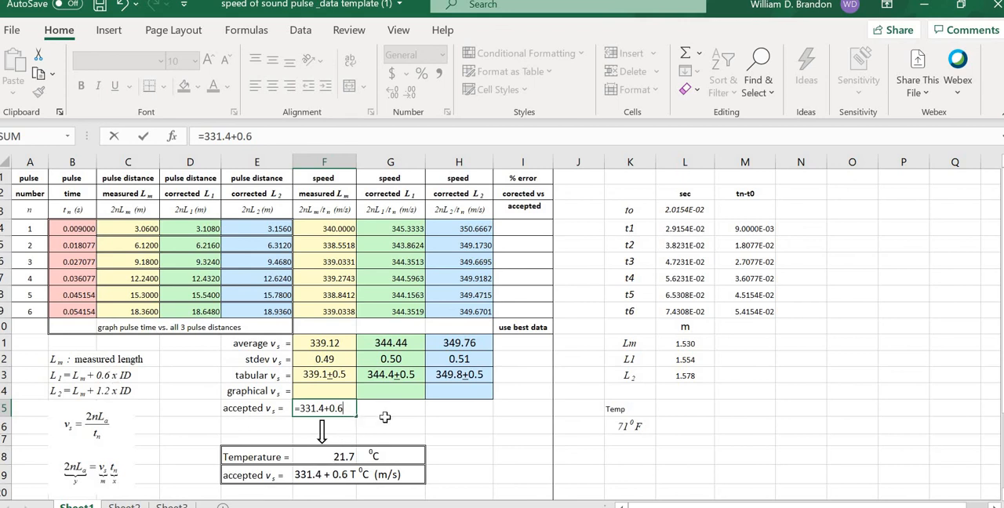
type("*")
type("21.")
type("7")
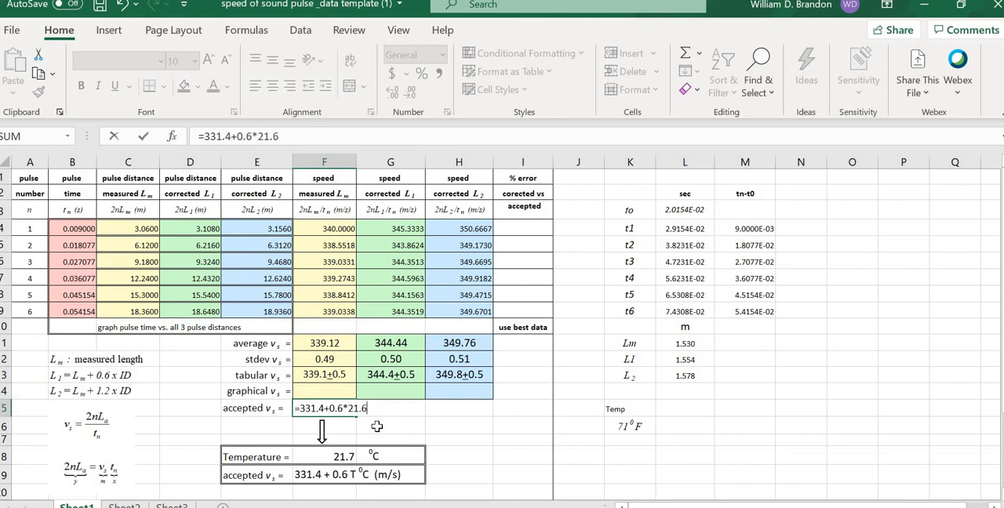
left_click(376, 425)
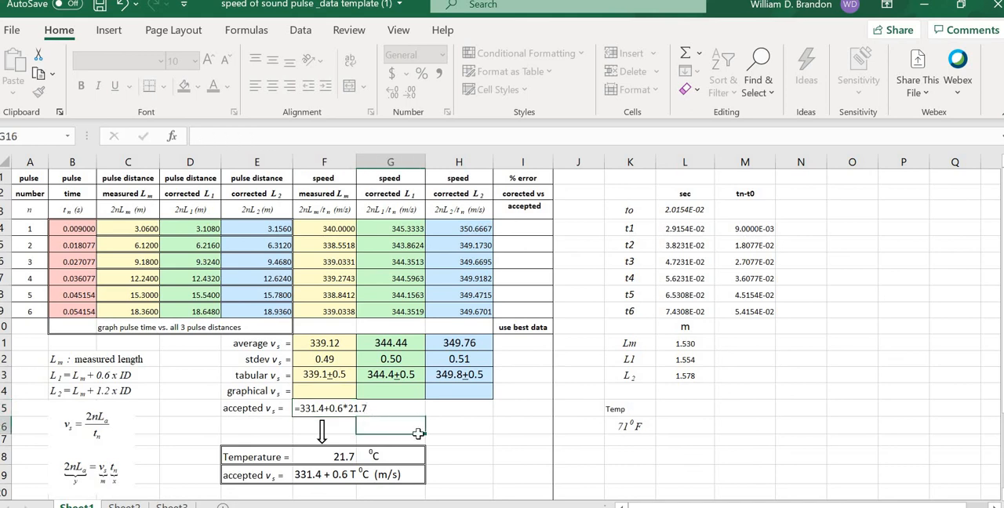
Step: Compare the accepted speed in F15 with the tabular speed for corrected L1 in G13
left_click(711, 406)
left_click(342, 407)
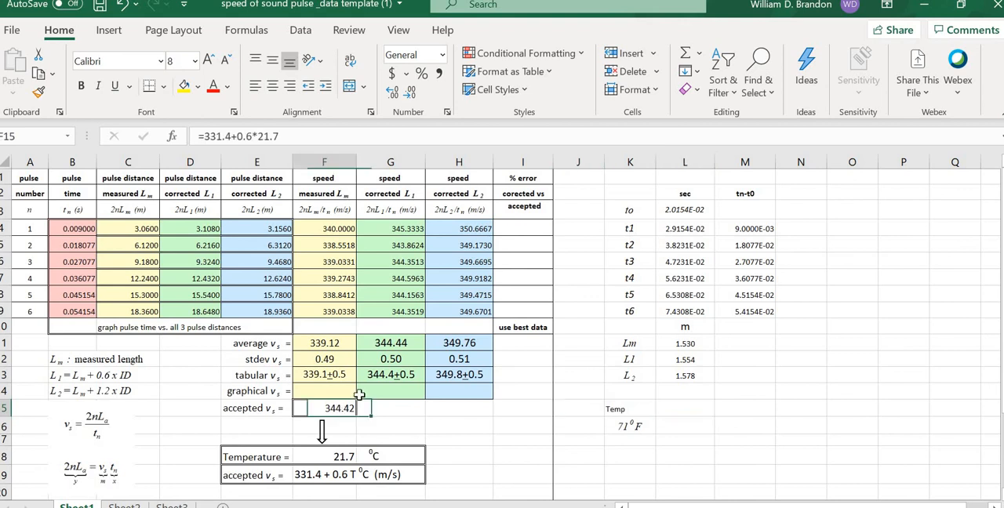
left_click(383, 375)
left_click(342, 408)
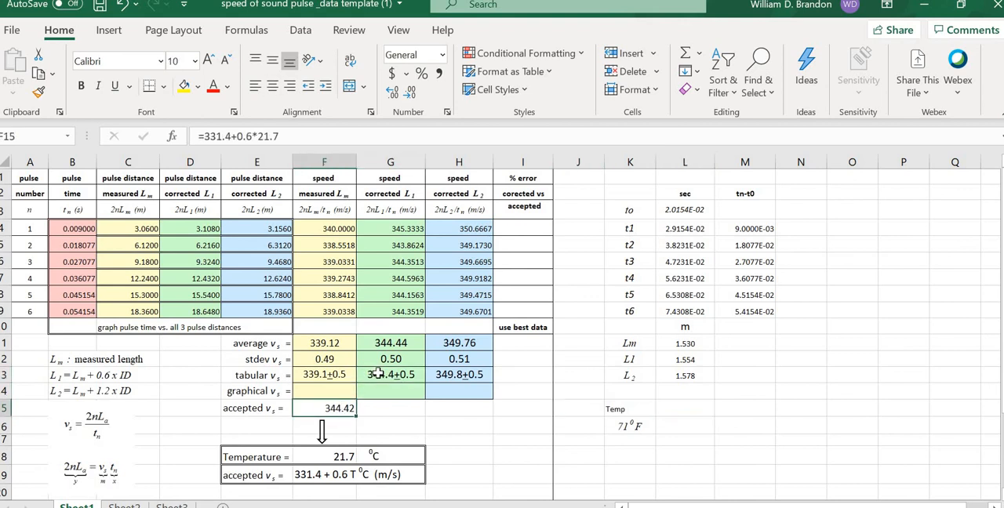
left_click(380, 374)
left_click(336, 408)
left_click(383, 375)
left_click(384, 424)
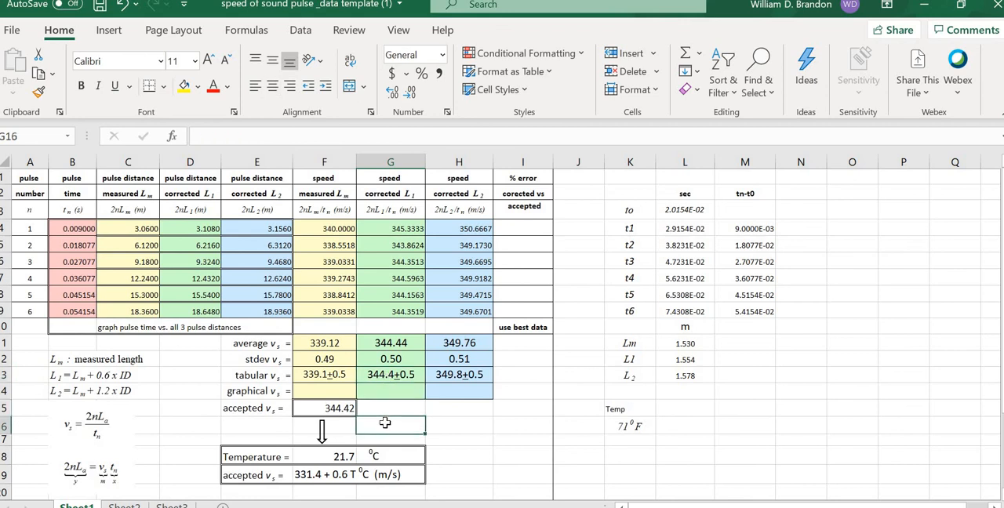
left_click(341, 409)
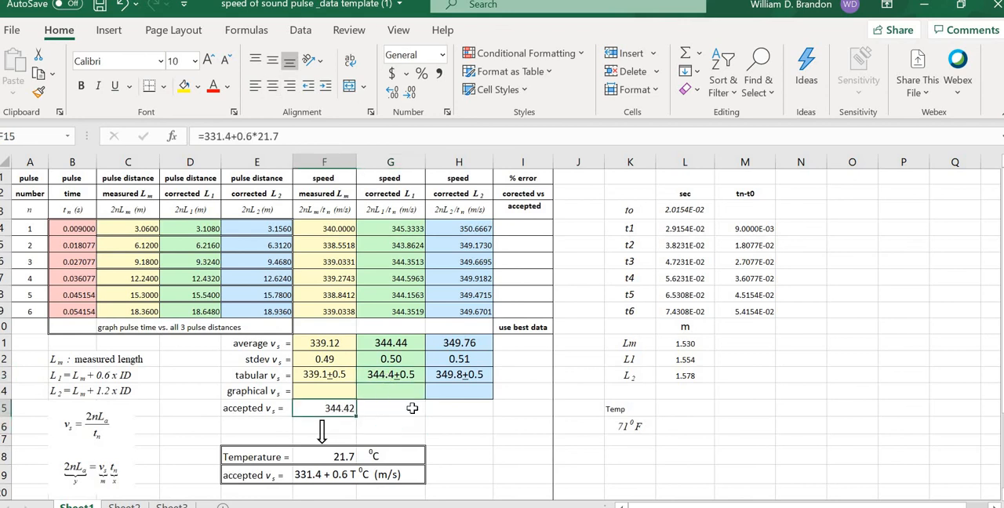
left_click(412, 408)
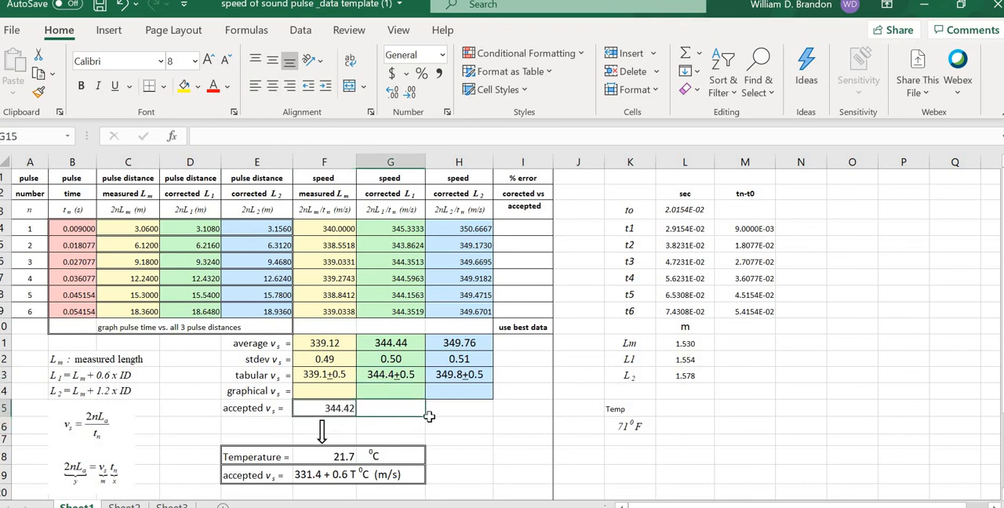
left_click(339, 408)
double_click(349, 408)
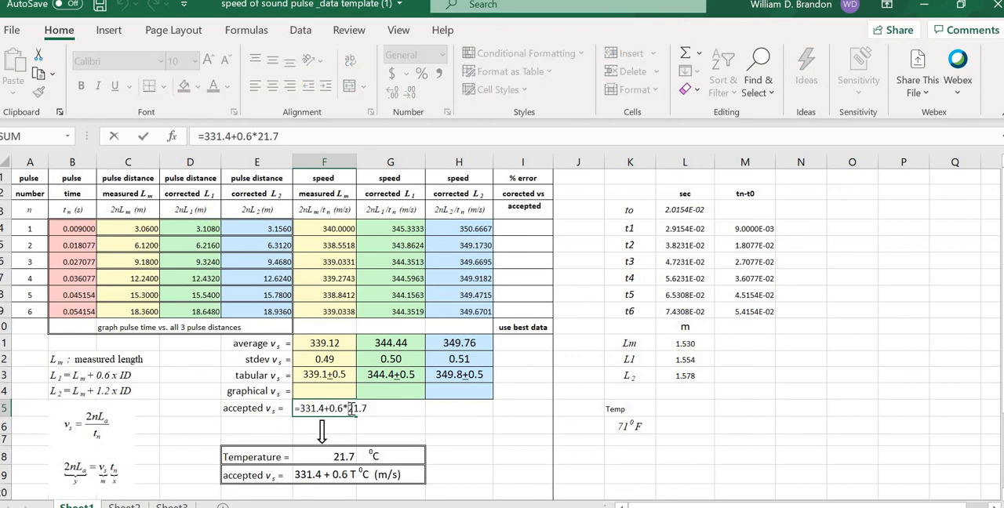
left_click(439, 411)
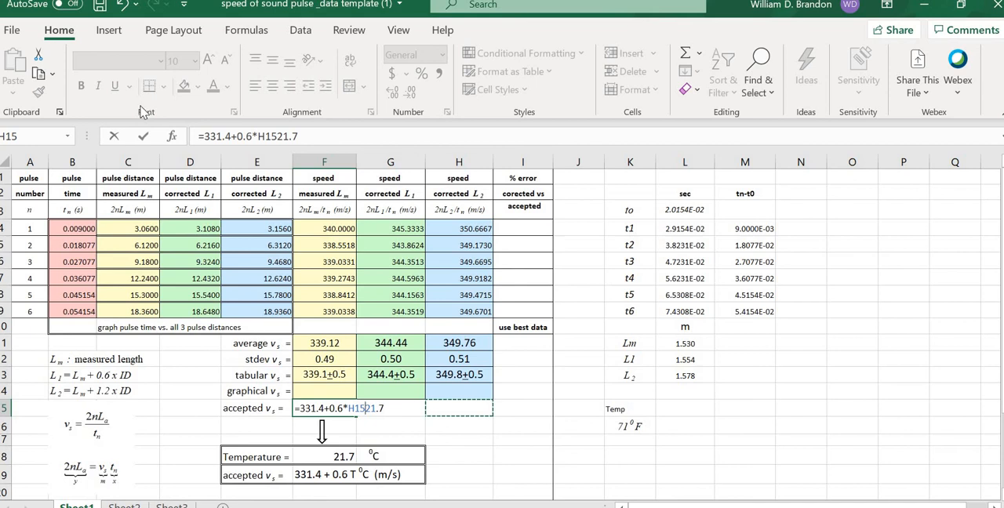
left_click(122, 6)
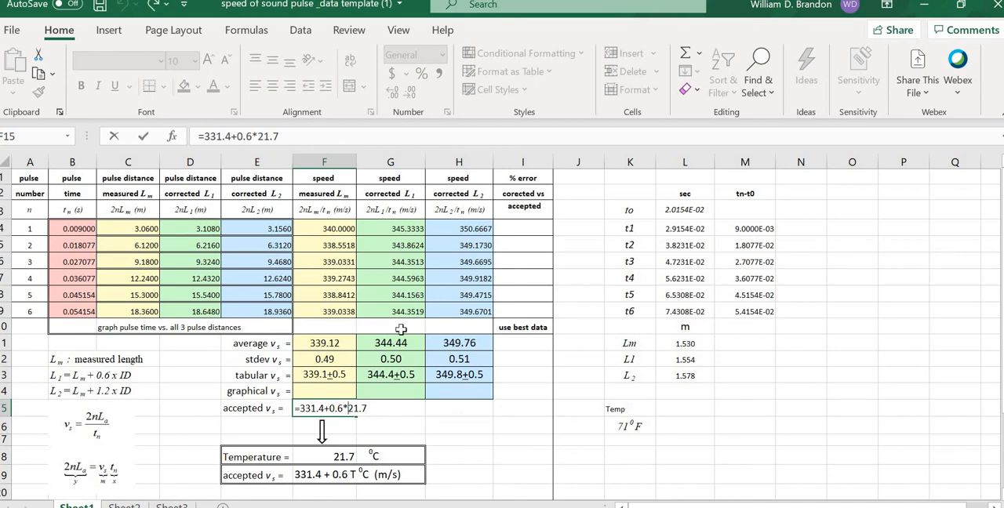
key("Return")
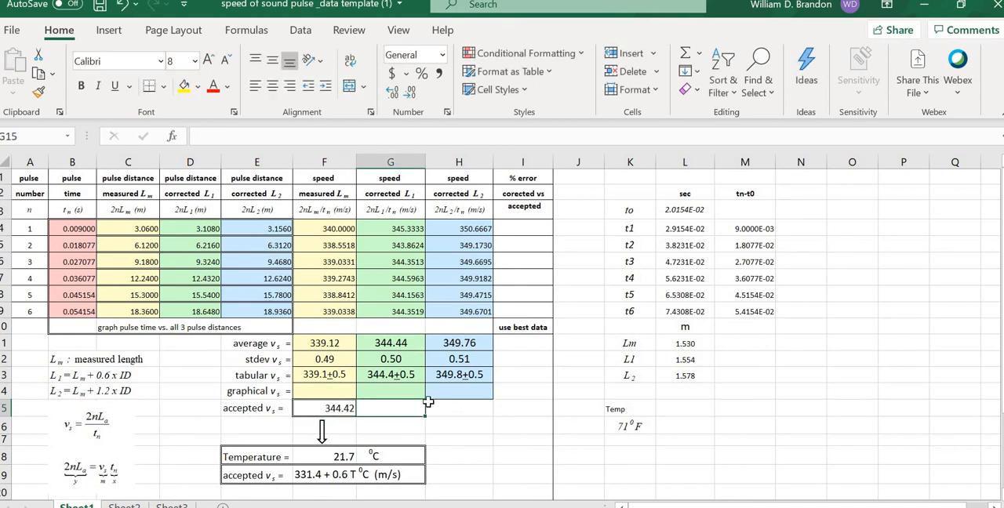
Step: Format the accepted speed in F15 as a Number with 1 decimal place
left_click(338, 408)
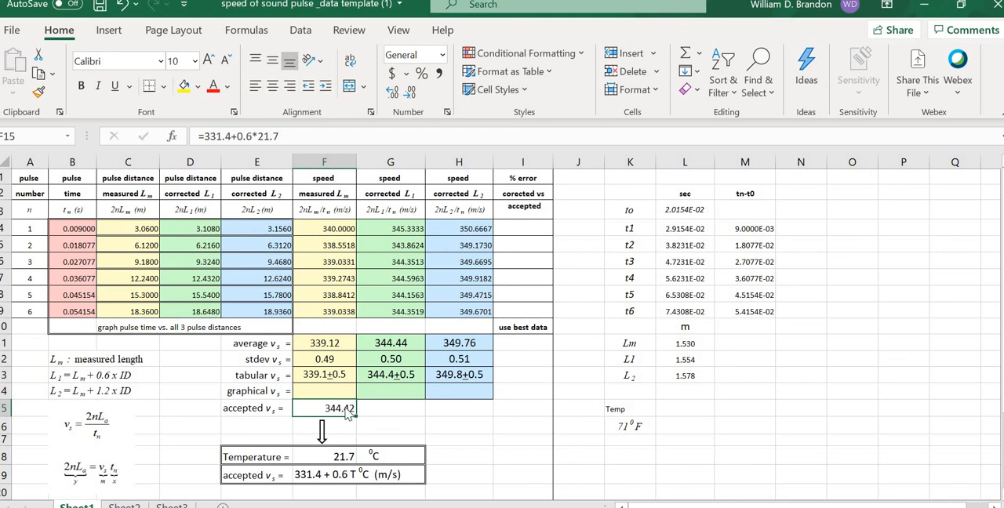
right_click(345, 407)
left_click(470, 450)
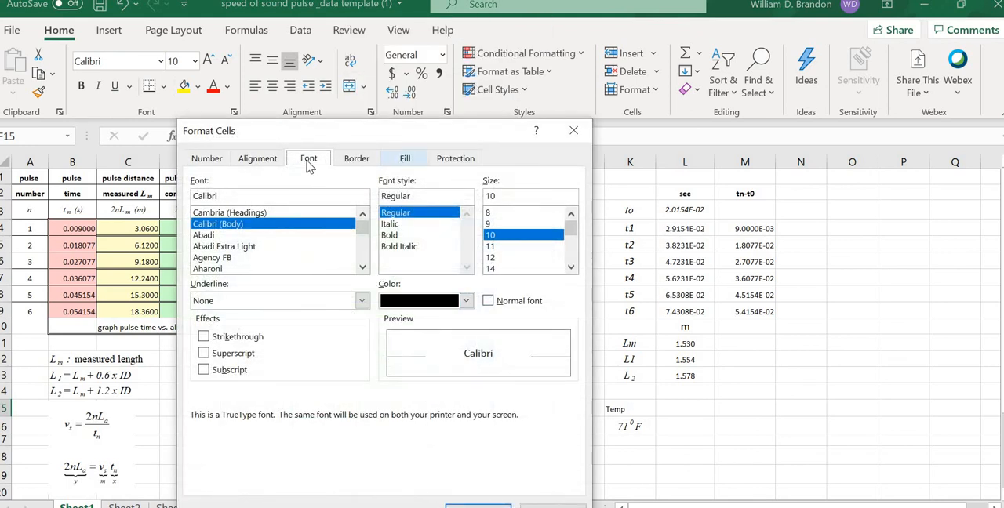
left_click(208, 159)
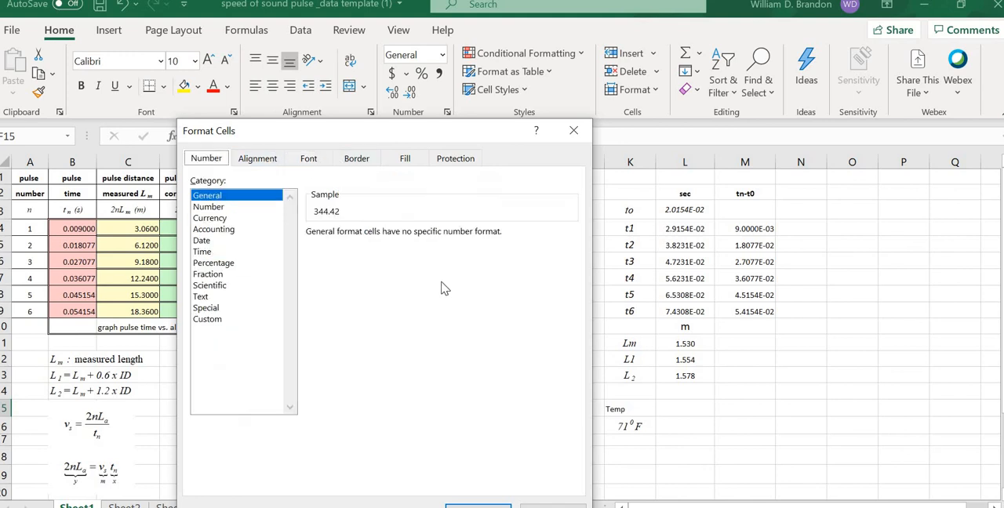
left_click(209, 207)
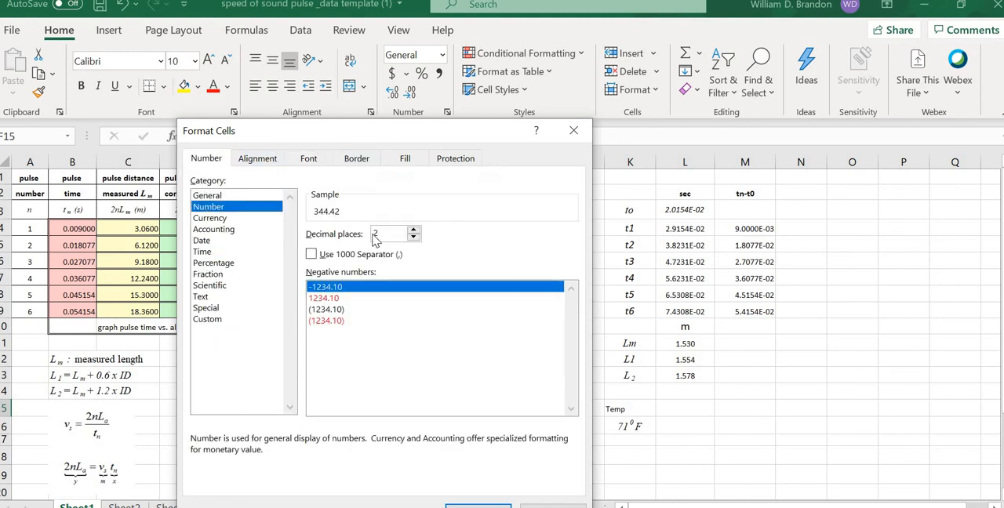
left_click(413, 237)
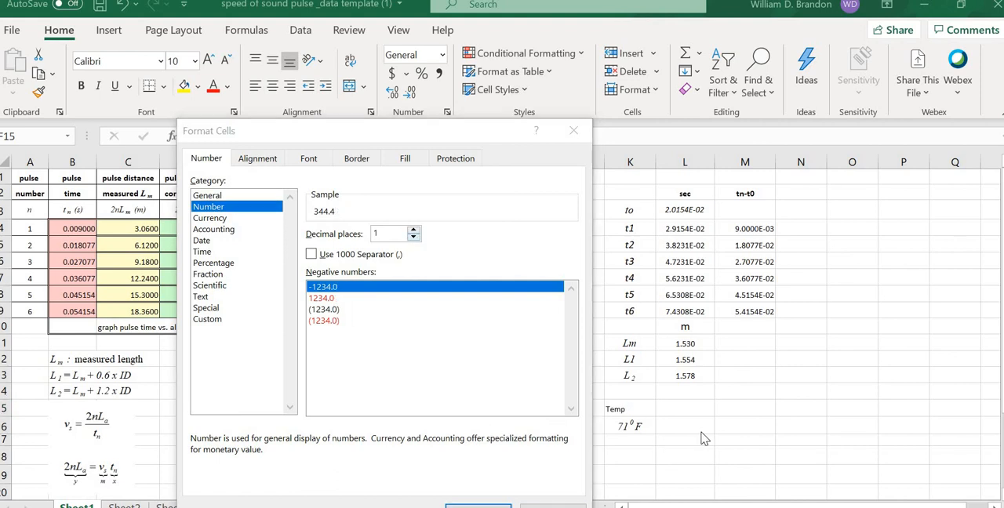
key("Return")
left_click(808, 409)
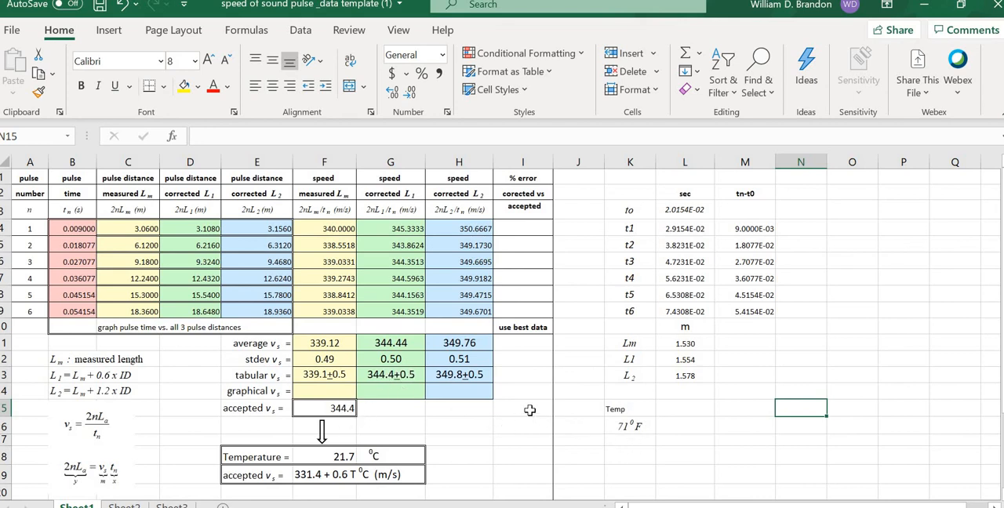
Step: Examine the tabular speeds for corrected L2 in H13 and corrected L1 in G13 against the accepted speed
left_click(455, 375)
left_click(477, 431)
left_click(464, 378)
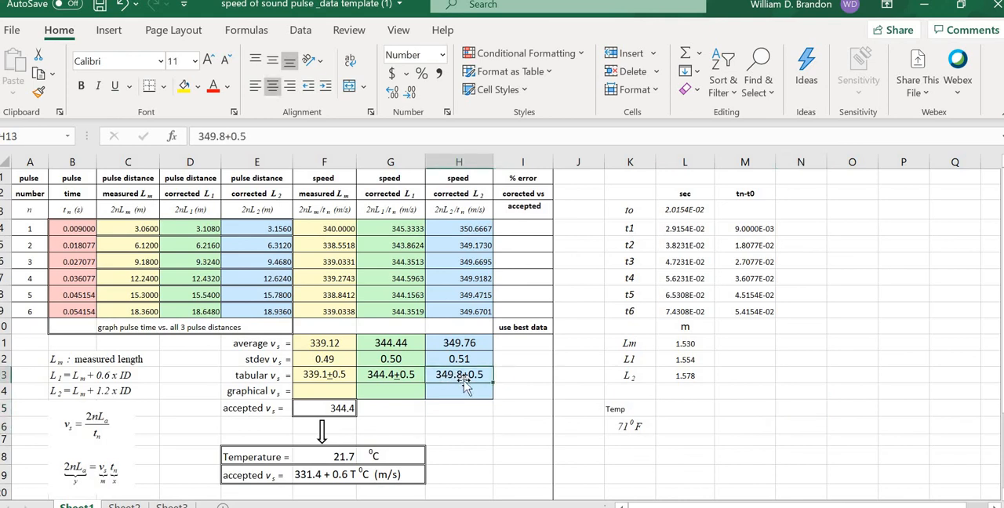
left_click(469, 422)
left_click(456, 381)
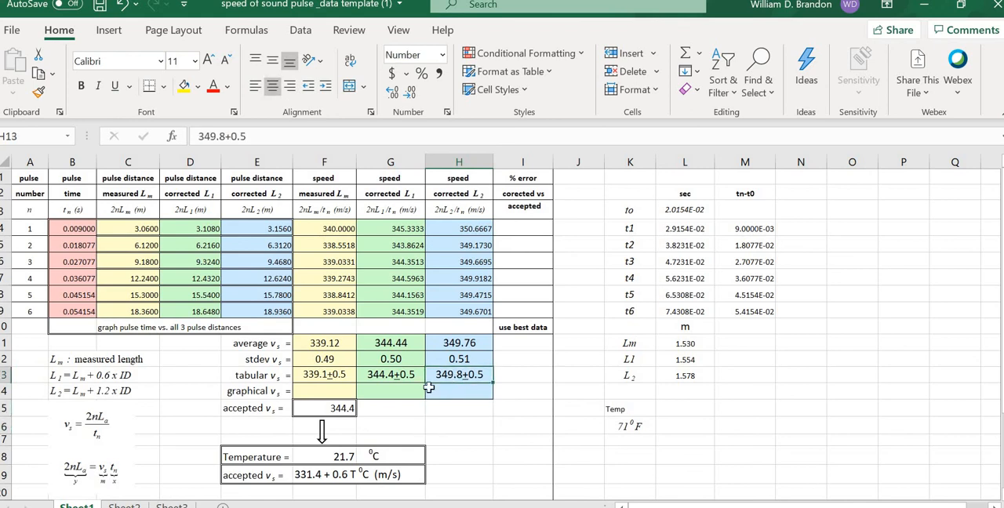
left_click(384, 377)
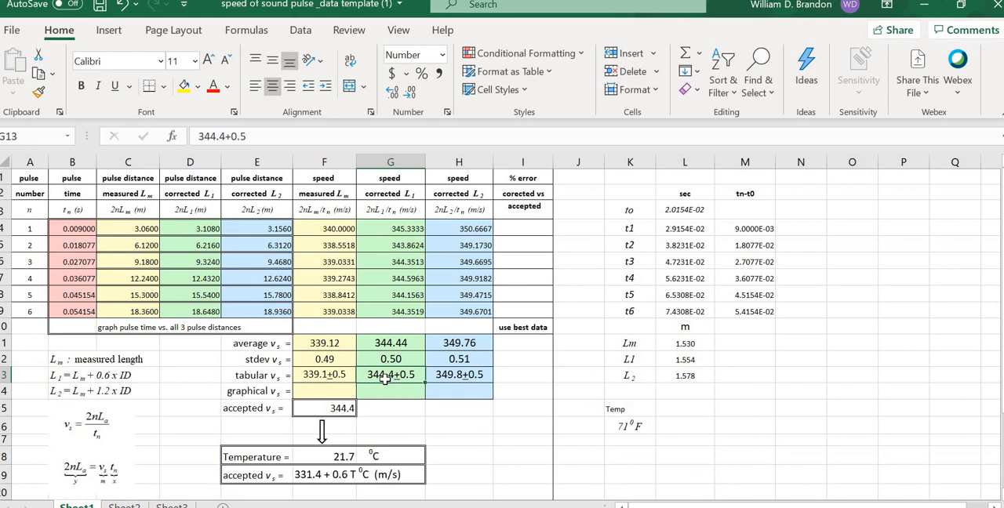
left_click(462, 428)
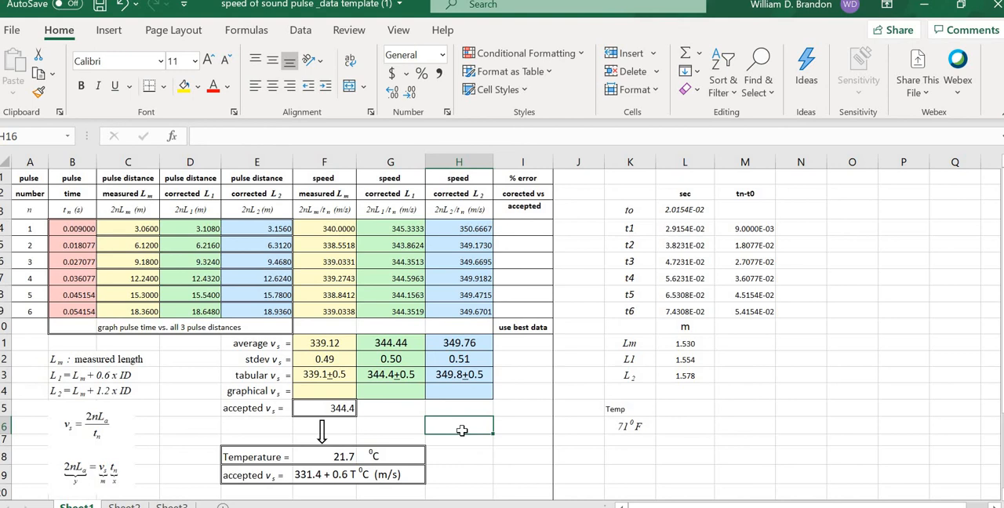
left_click(381, 375)
left_click(494, 428)
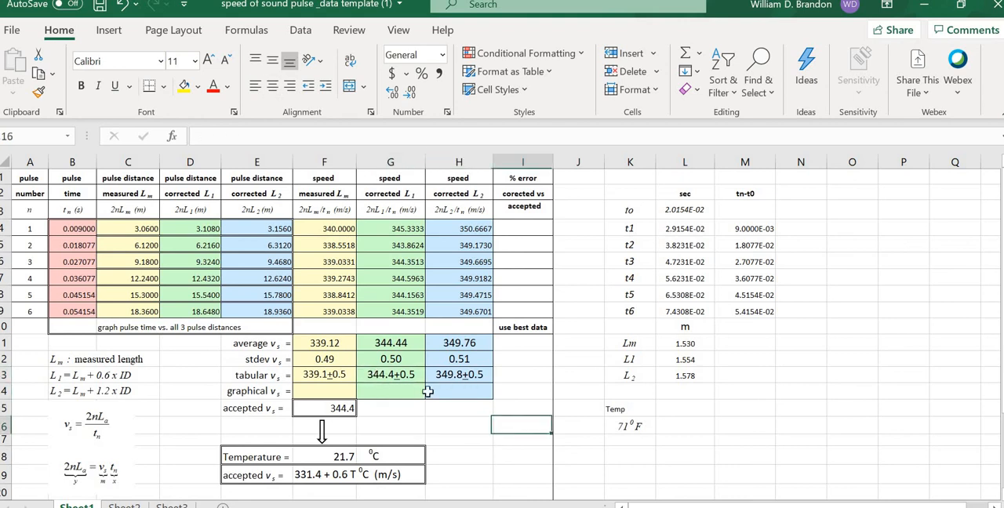
left_click(394, 374)
left_click(458, 423)
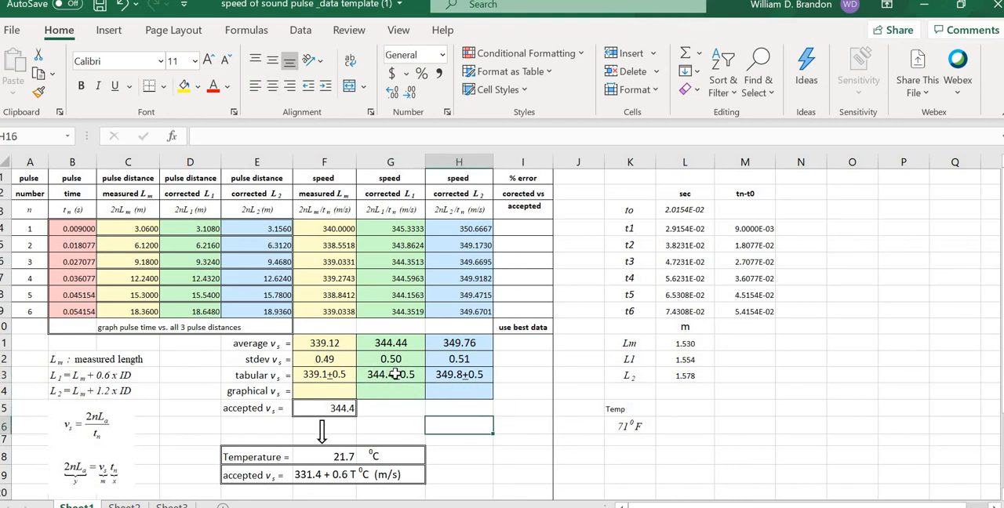
left_click(395, 374)
left_click(471, 427)
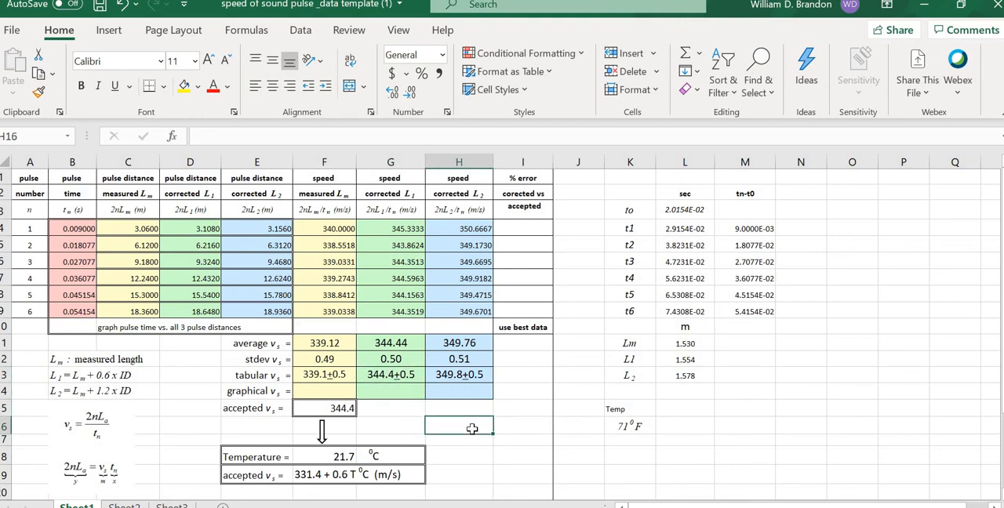
left_click(389, 375)
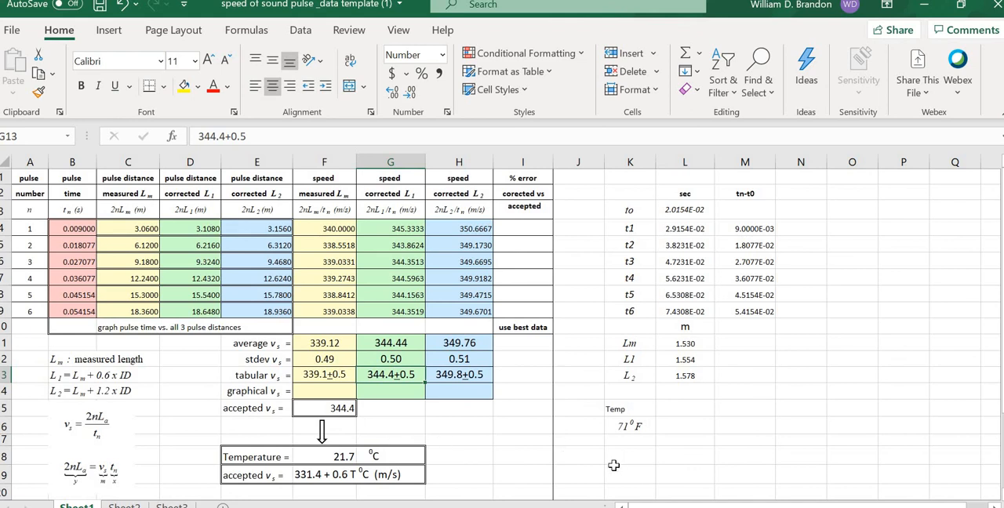
left_click(669, 450)
left_click(764, 410)
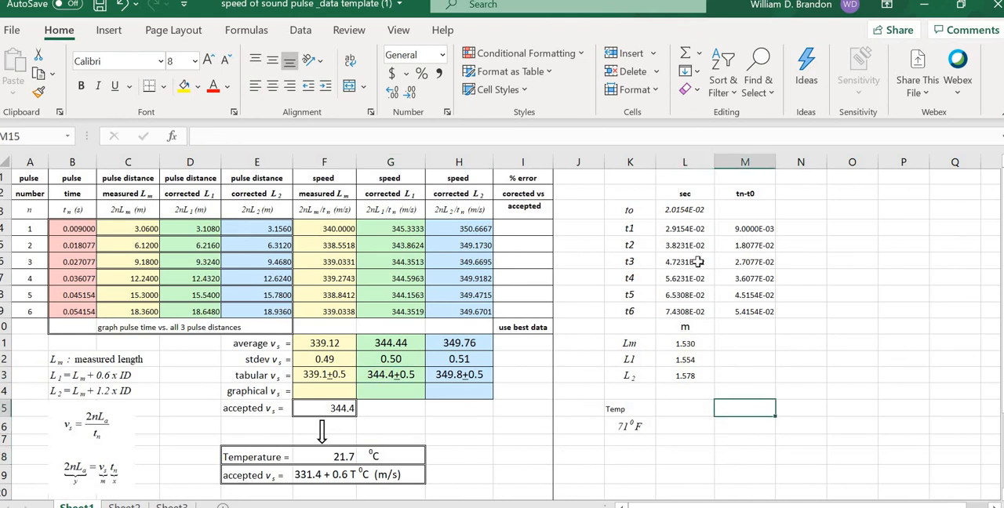
left_click_drag(758, 375, 734, 391)
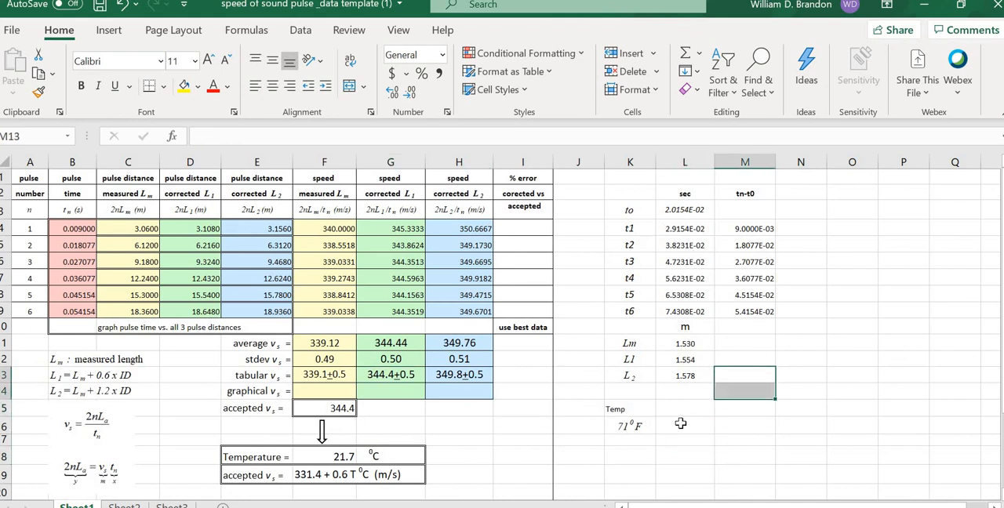
left_click(680, 424)
left_click(785, 421)
left_click(723, 430)
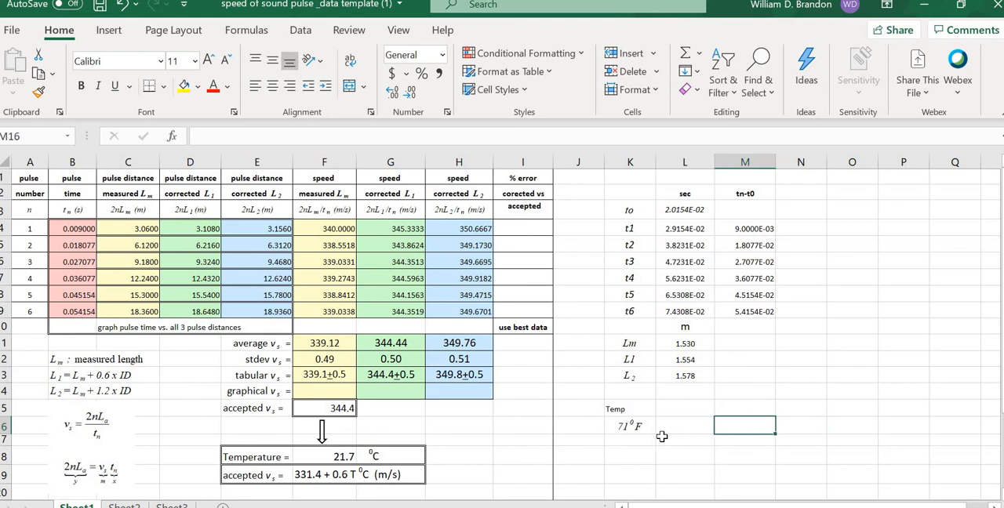
left_click(809, 404)
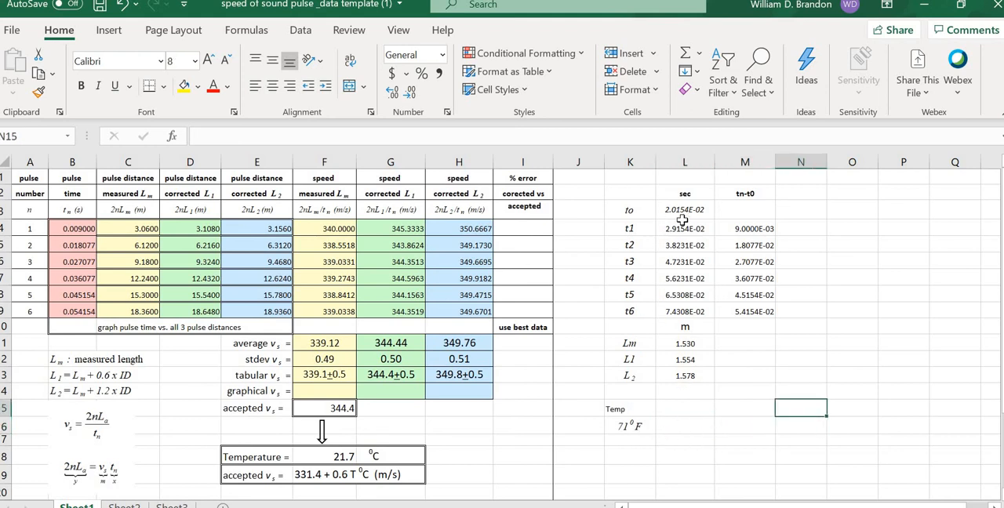
left_click(836, 373)
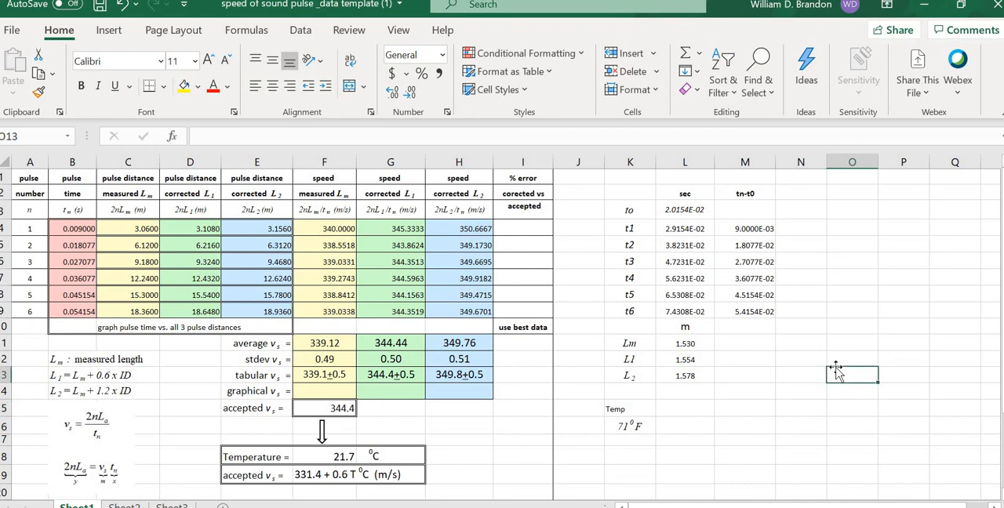
left_click(767, 387)
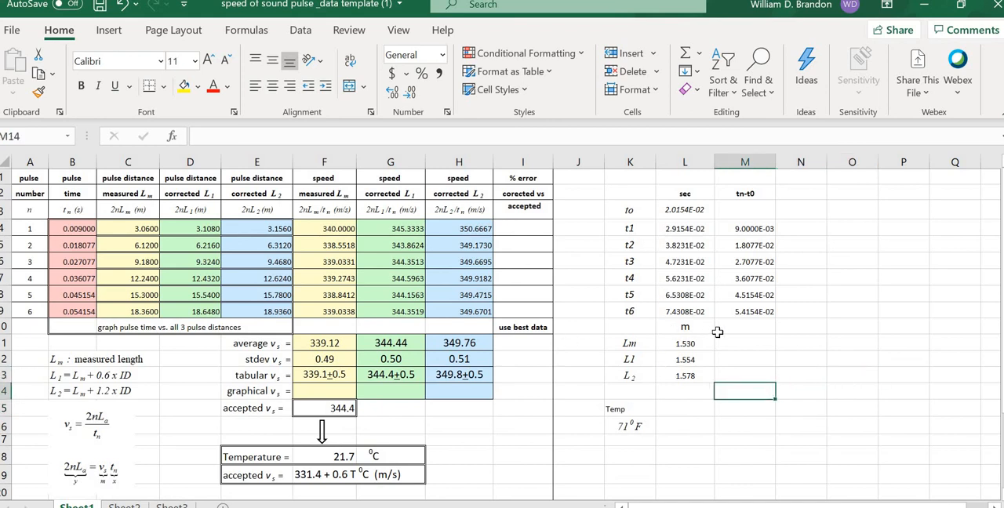
left_click(778, 359)
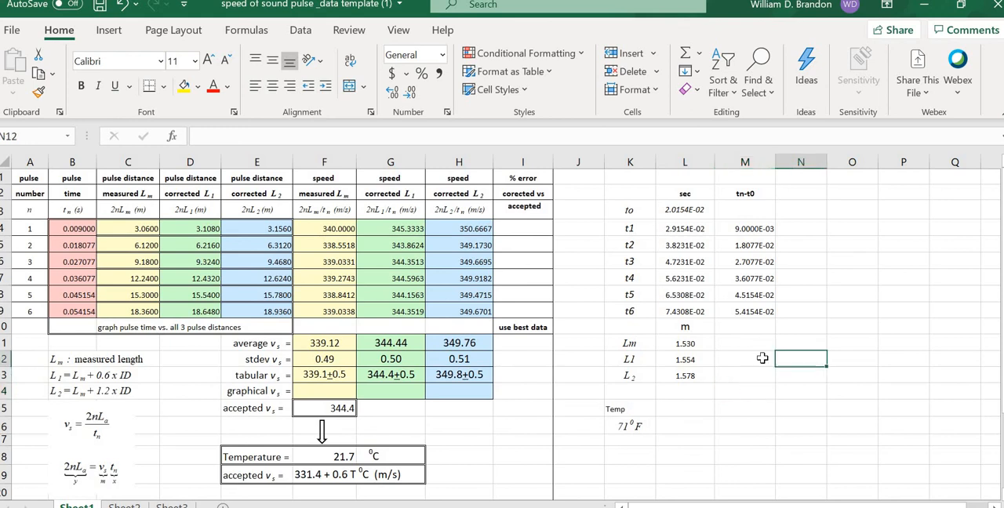